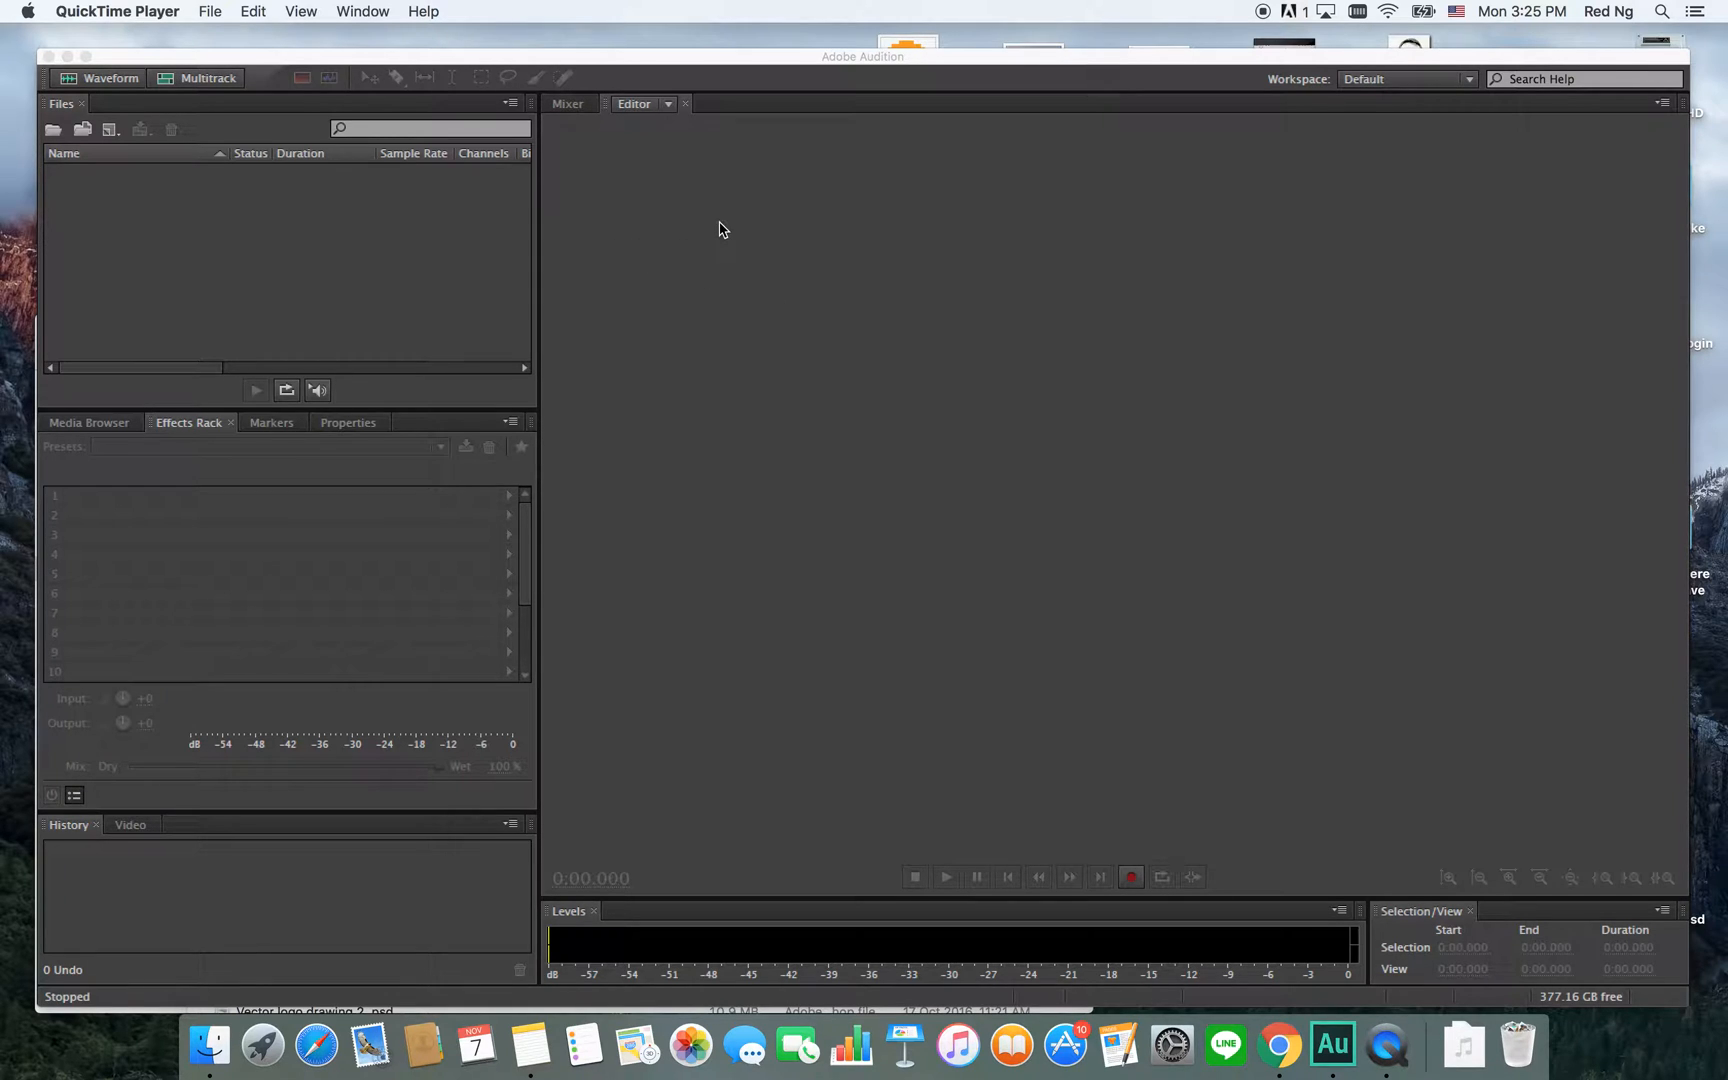
Open the file "EXPLOSIONS - big explosion sounds SOUND EFFECT.mp3" from the Downloads folder in Adobe Audition.
click(702, 68)
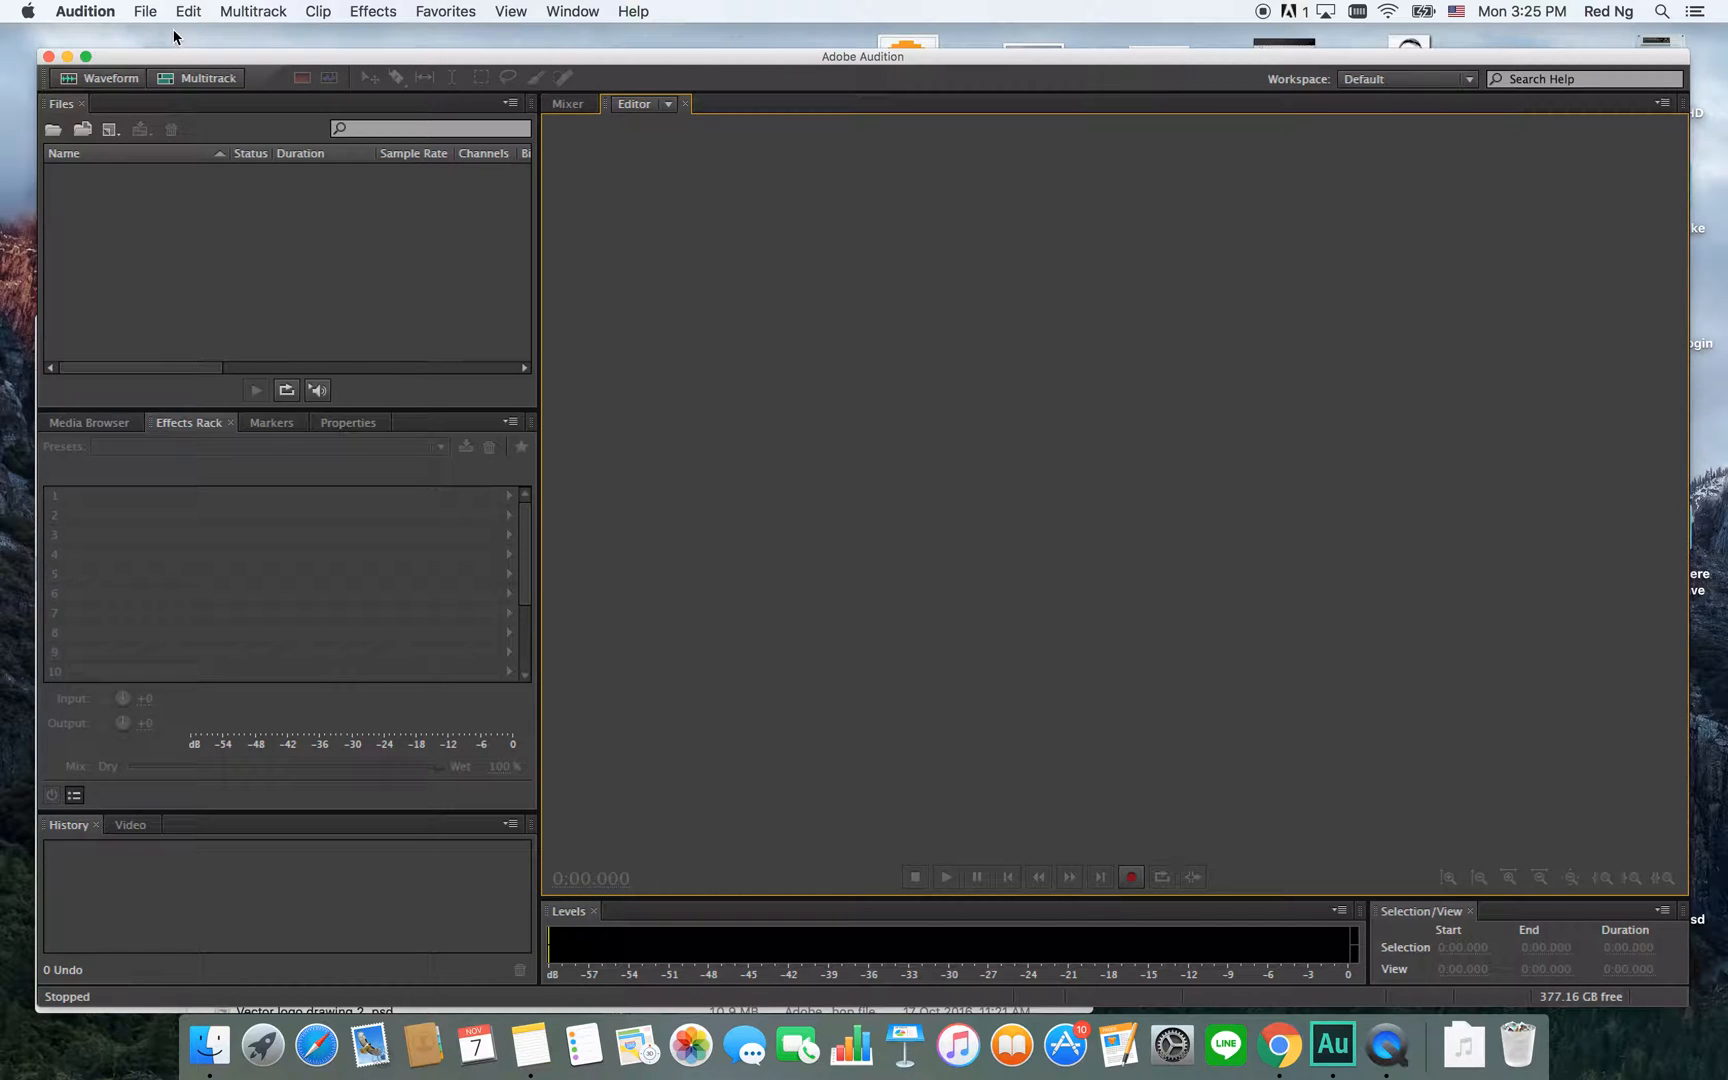
click(147, 14)
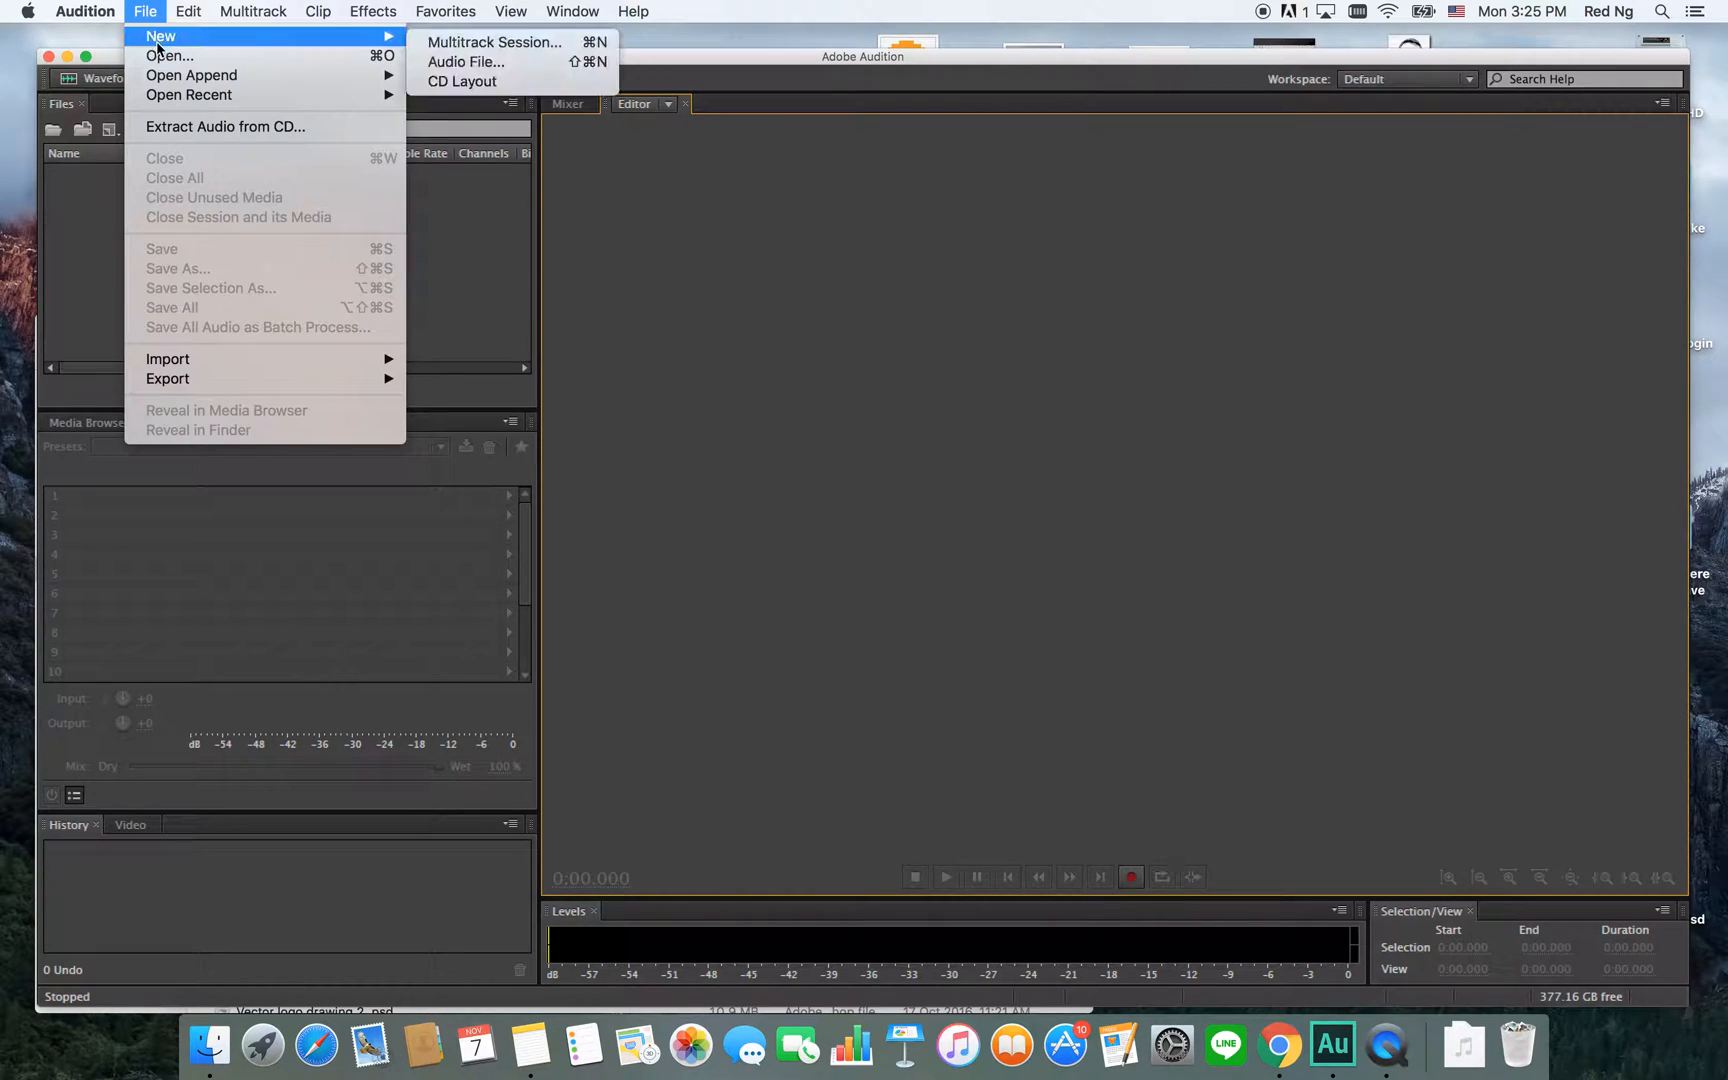
click(162, 55)
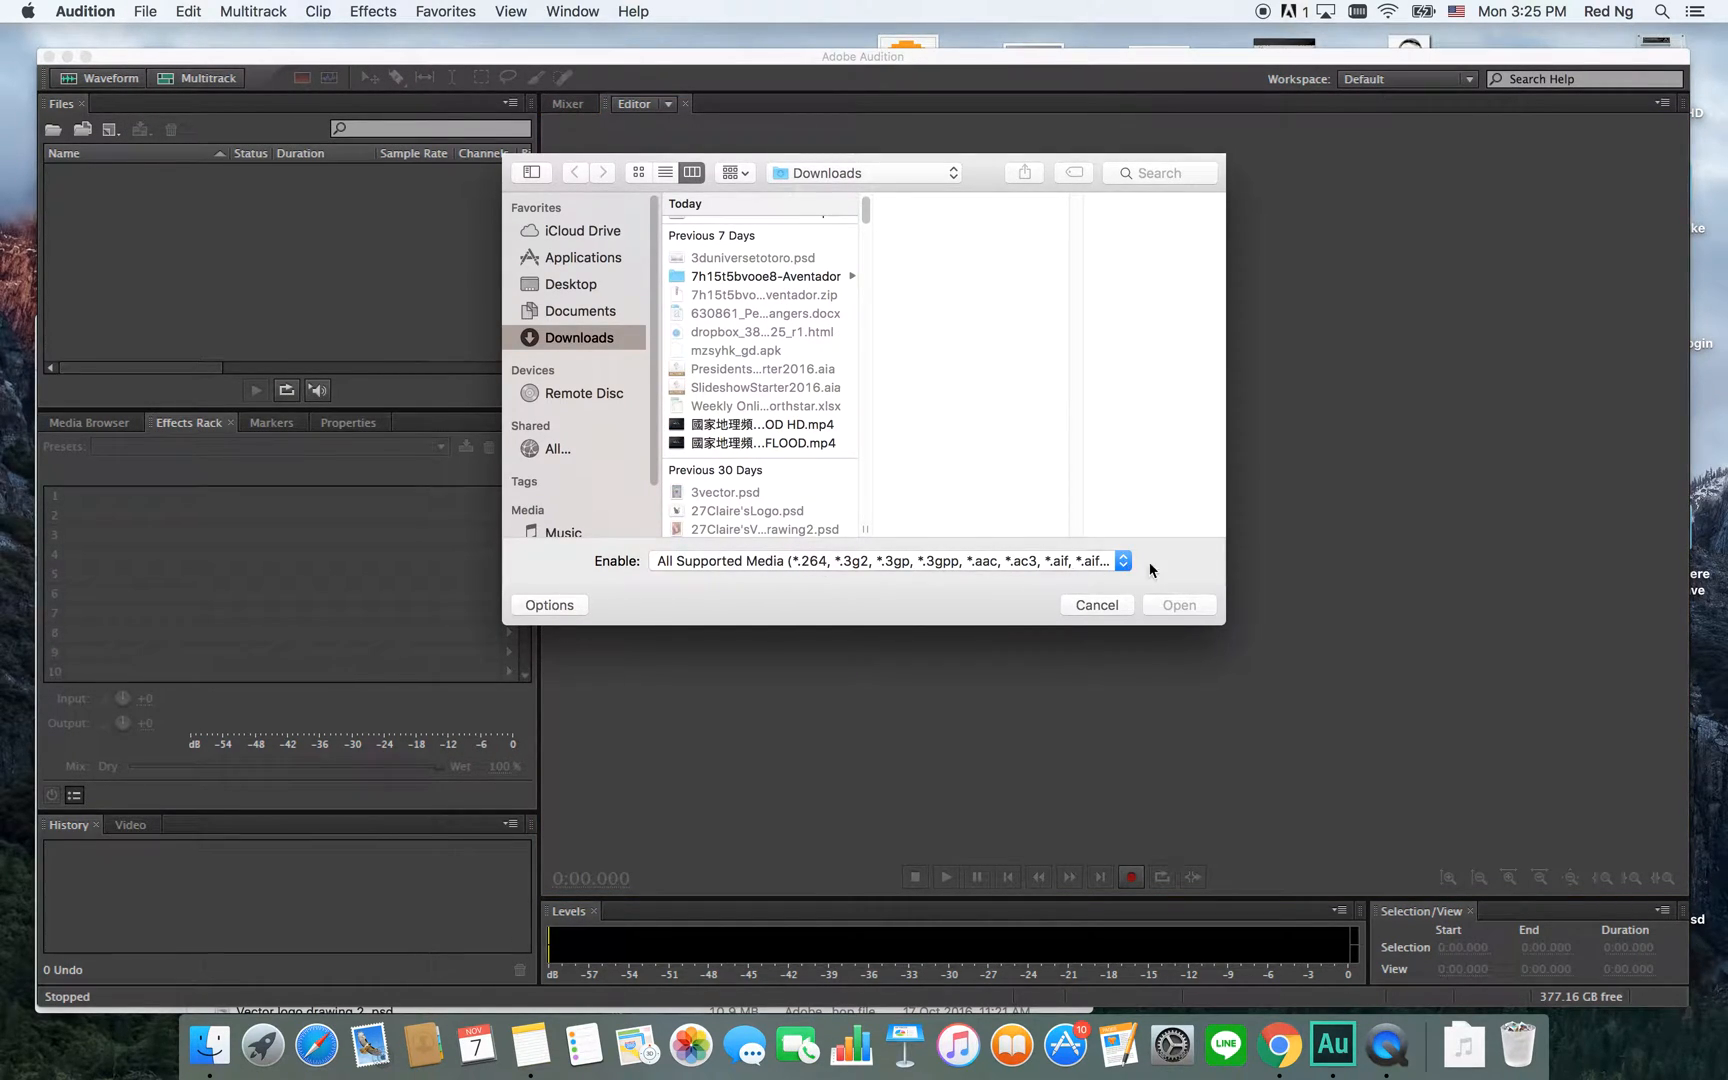
scroll(838, 281, up, 1)
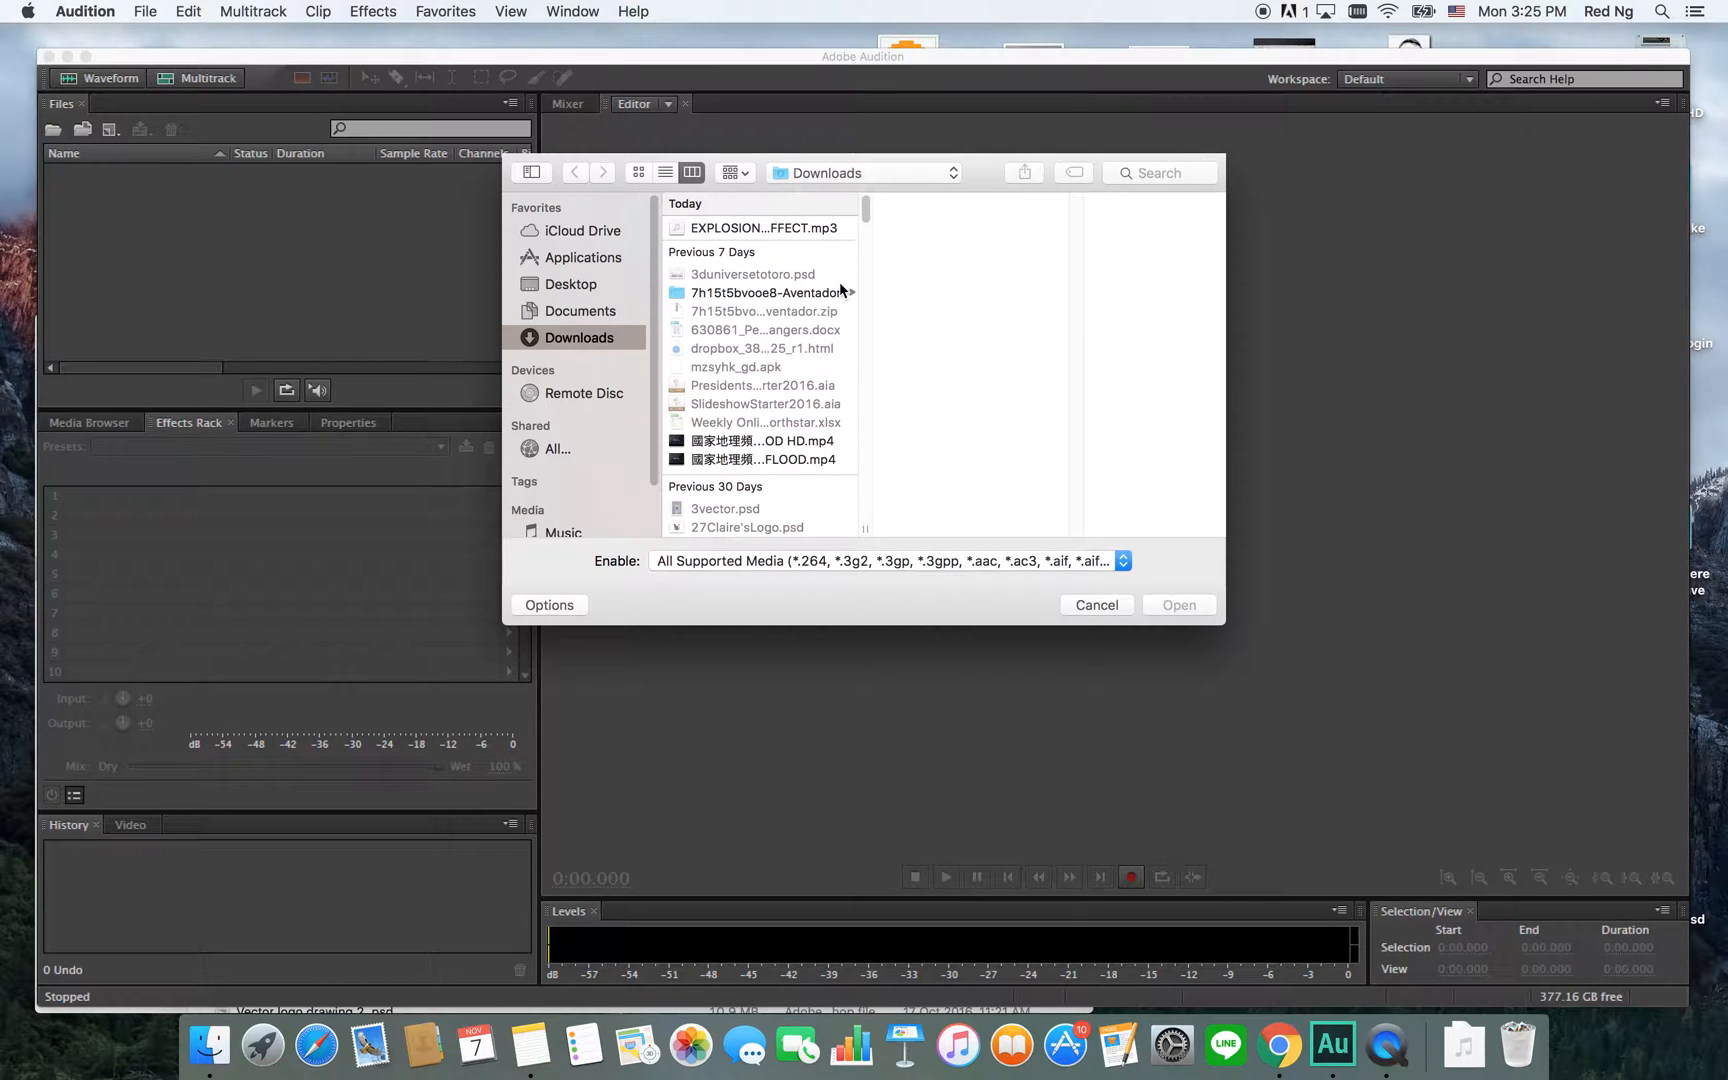
click(809, 230)
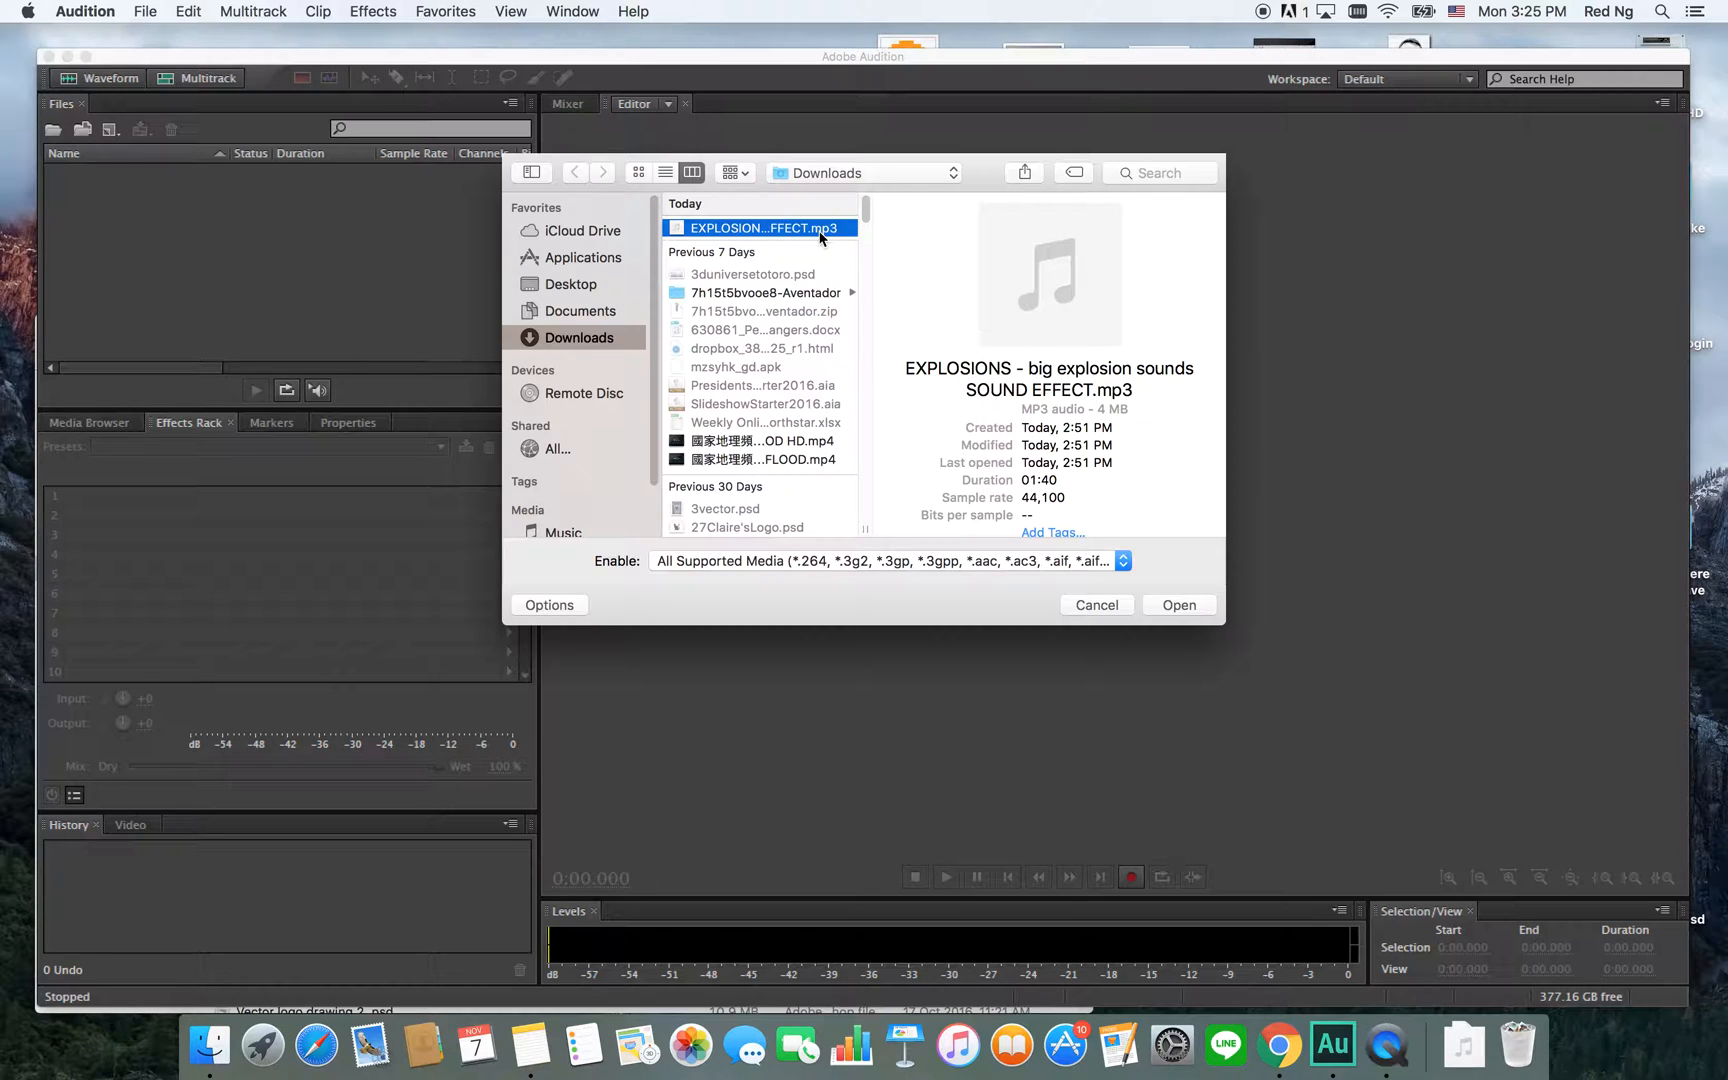
double_click(809, 228)
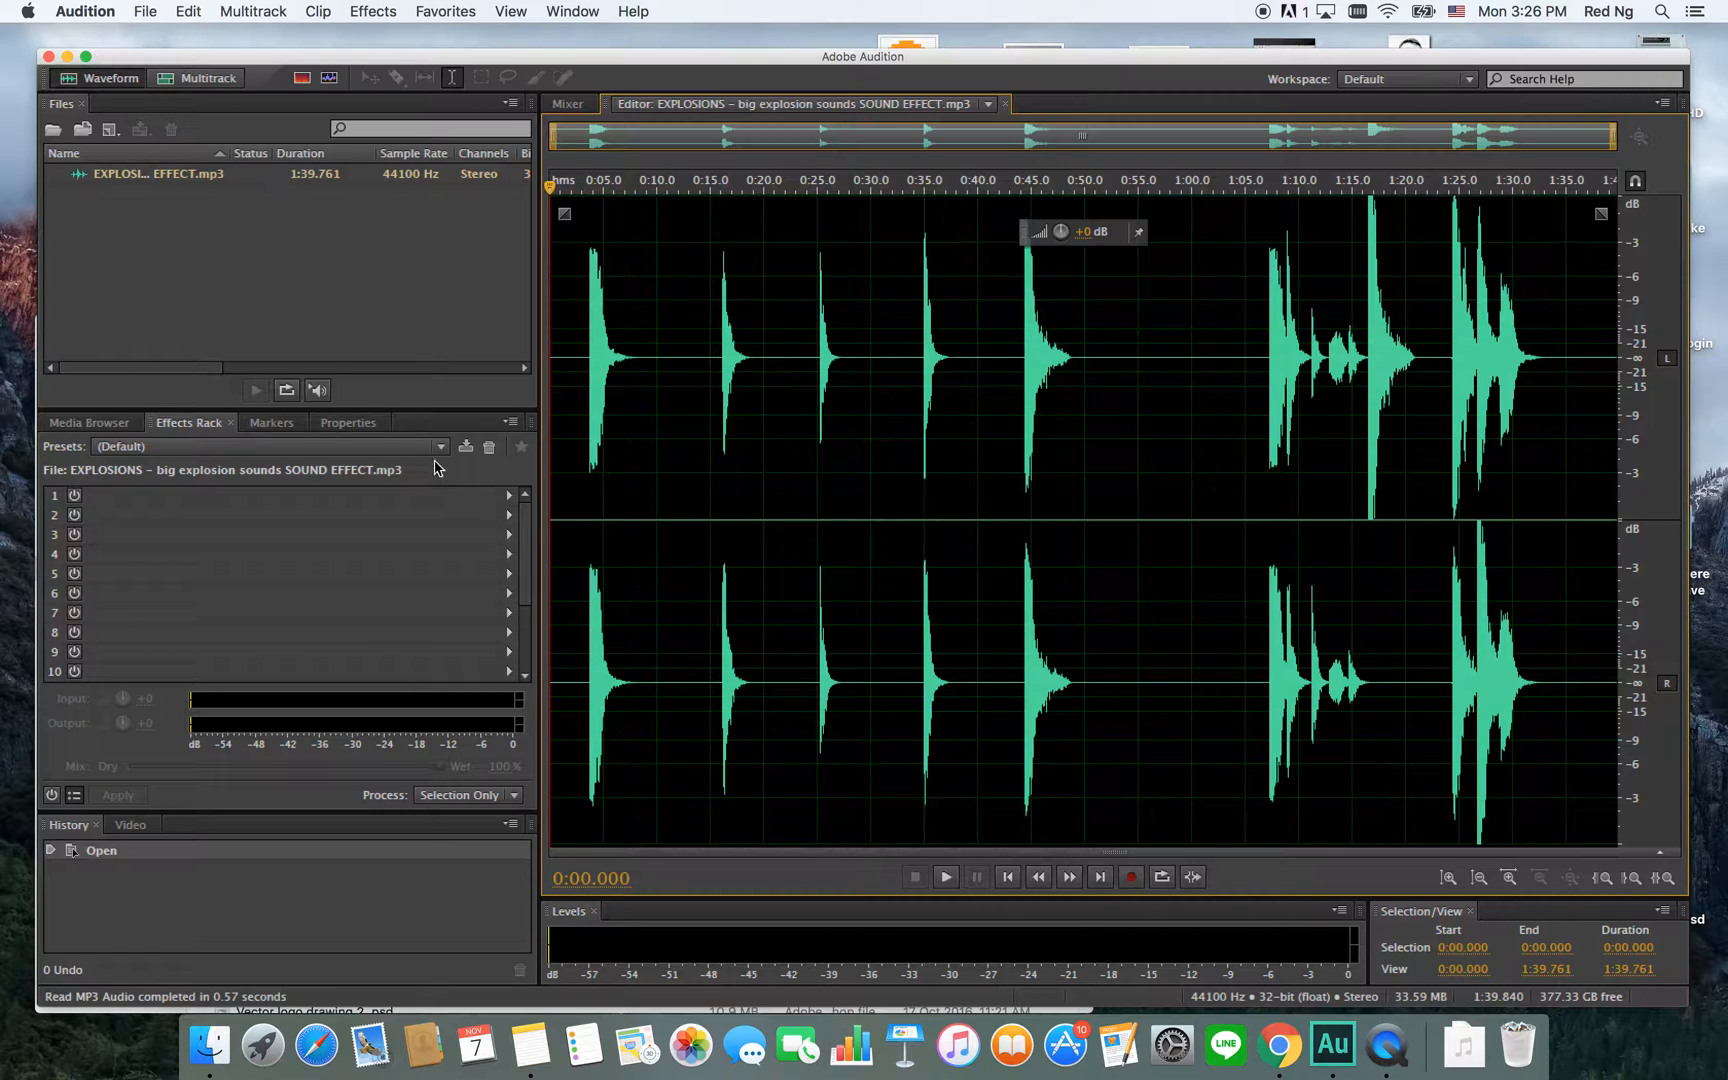
click(106, 430)
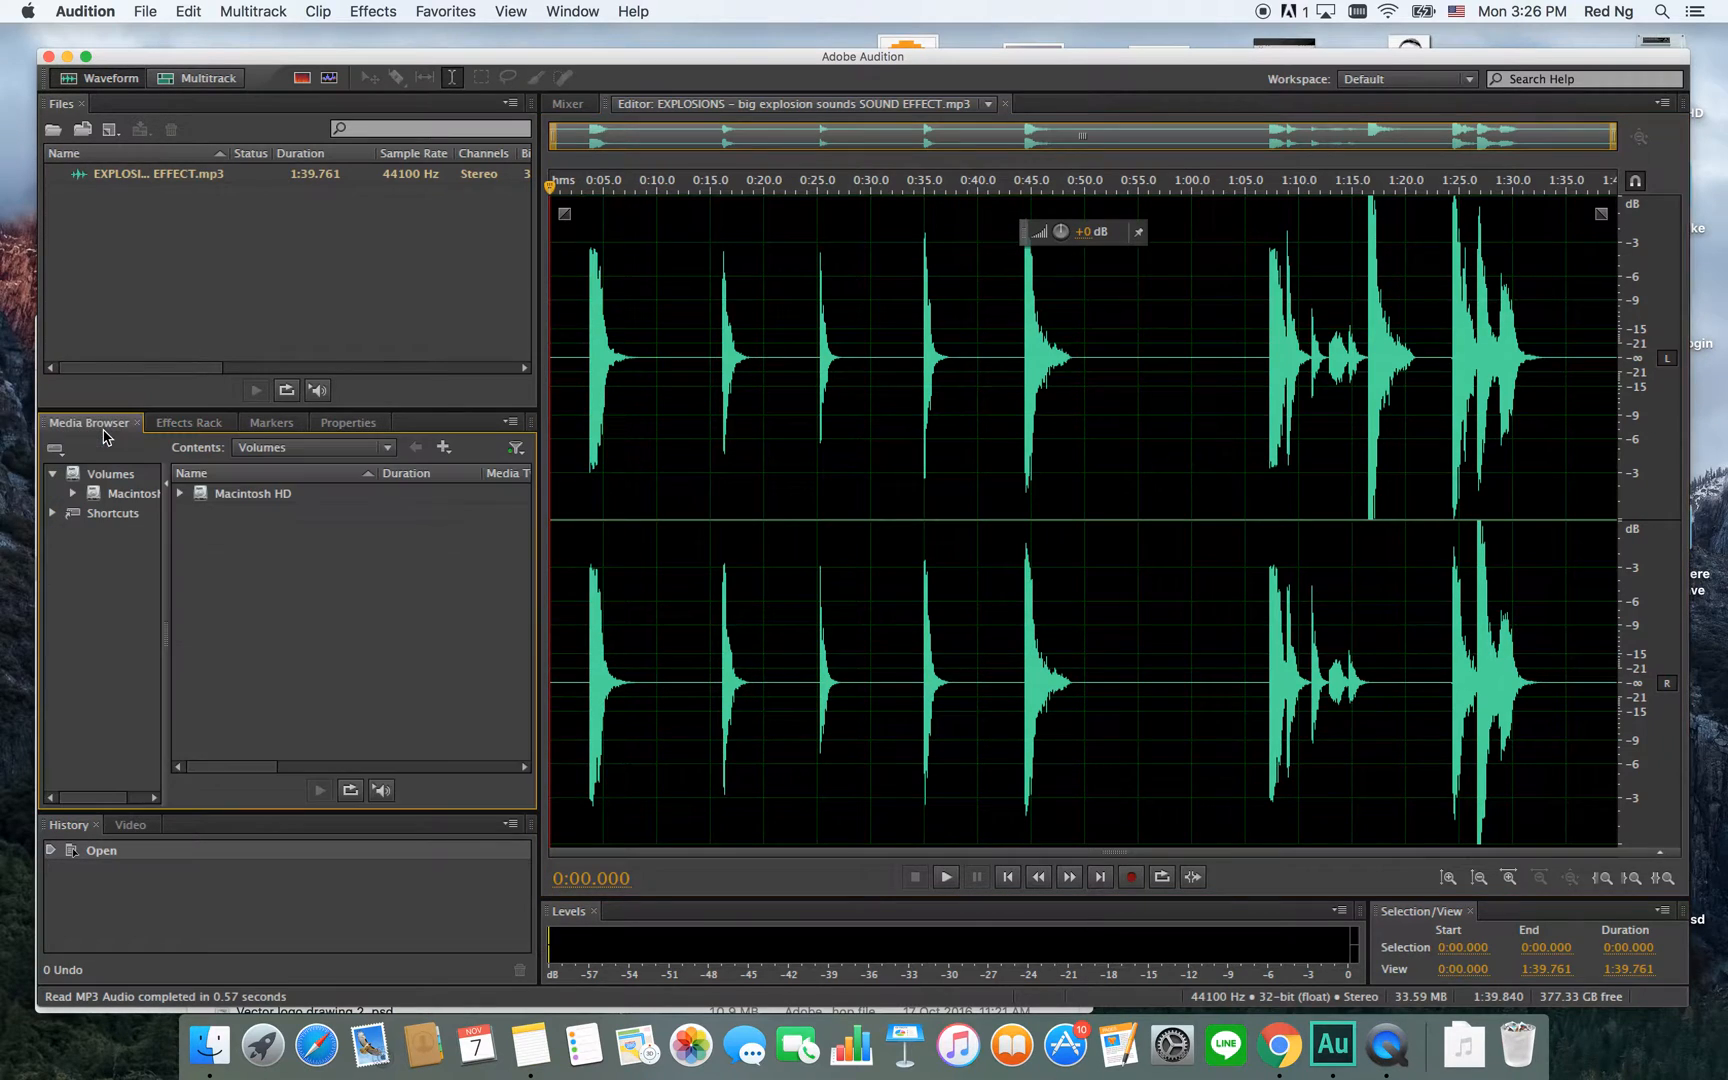
click(183, 424)
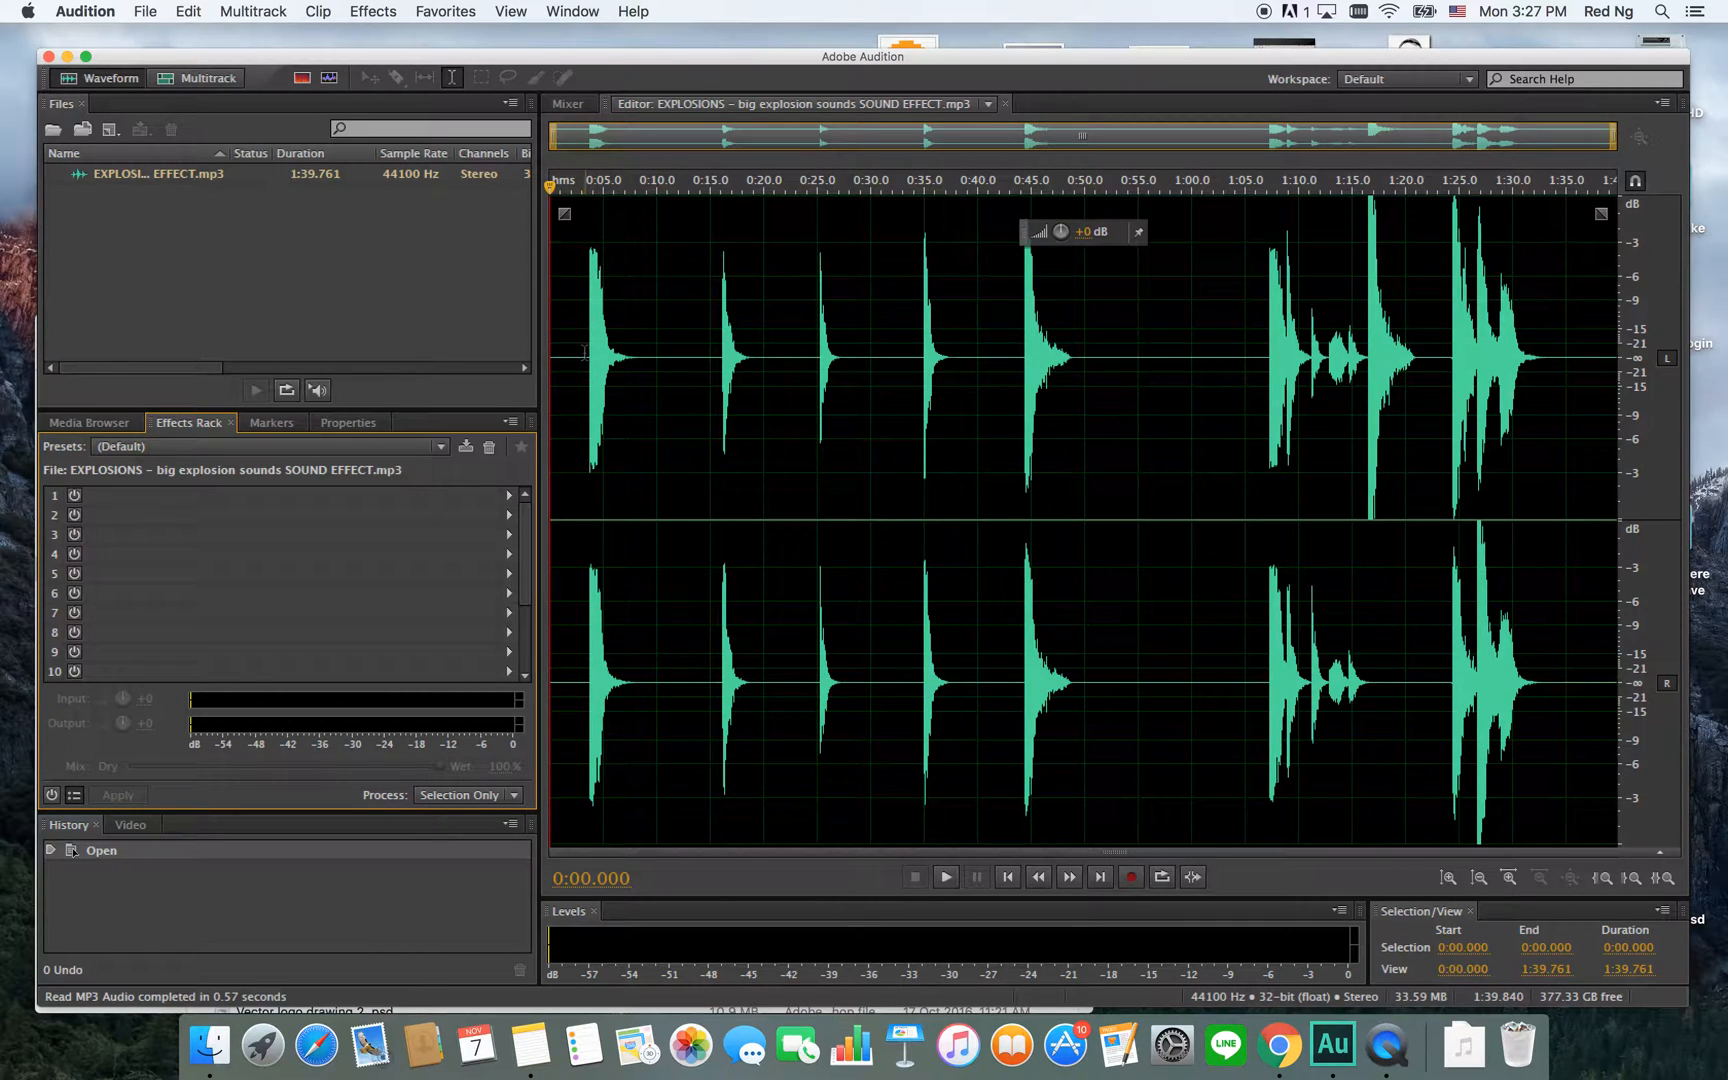
drag(585, 354, 551, 356)
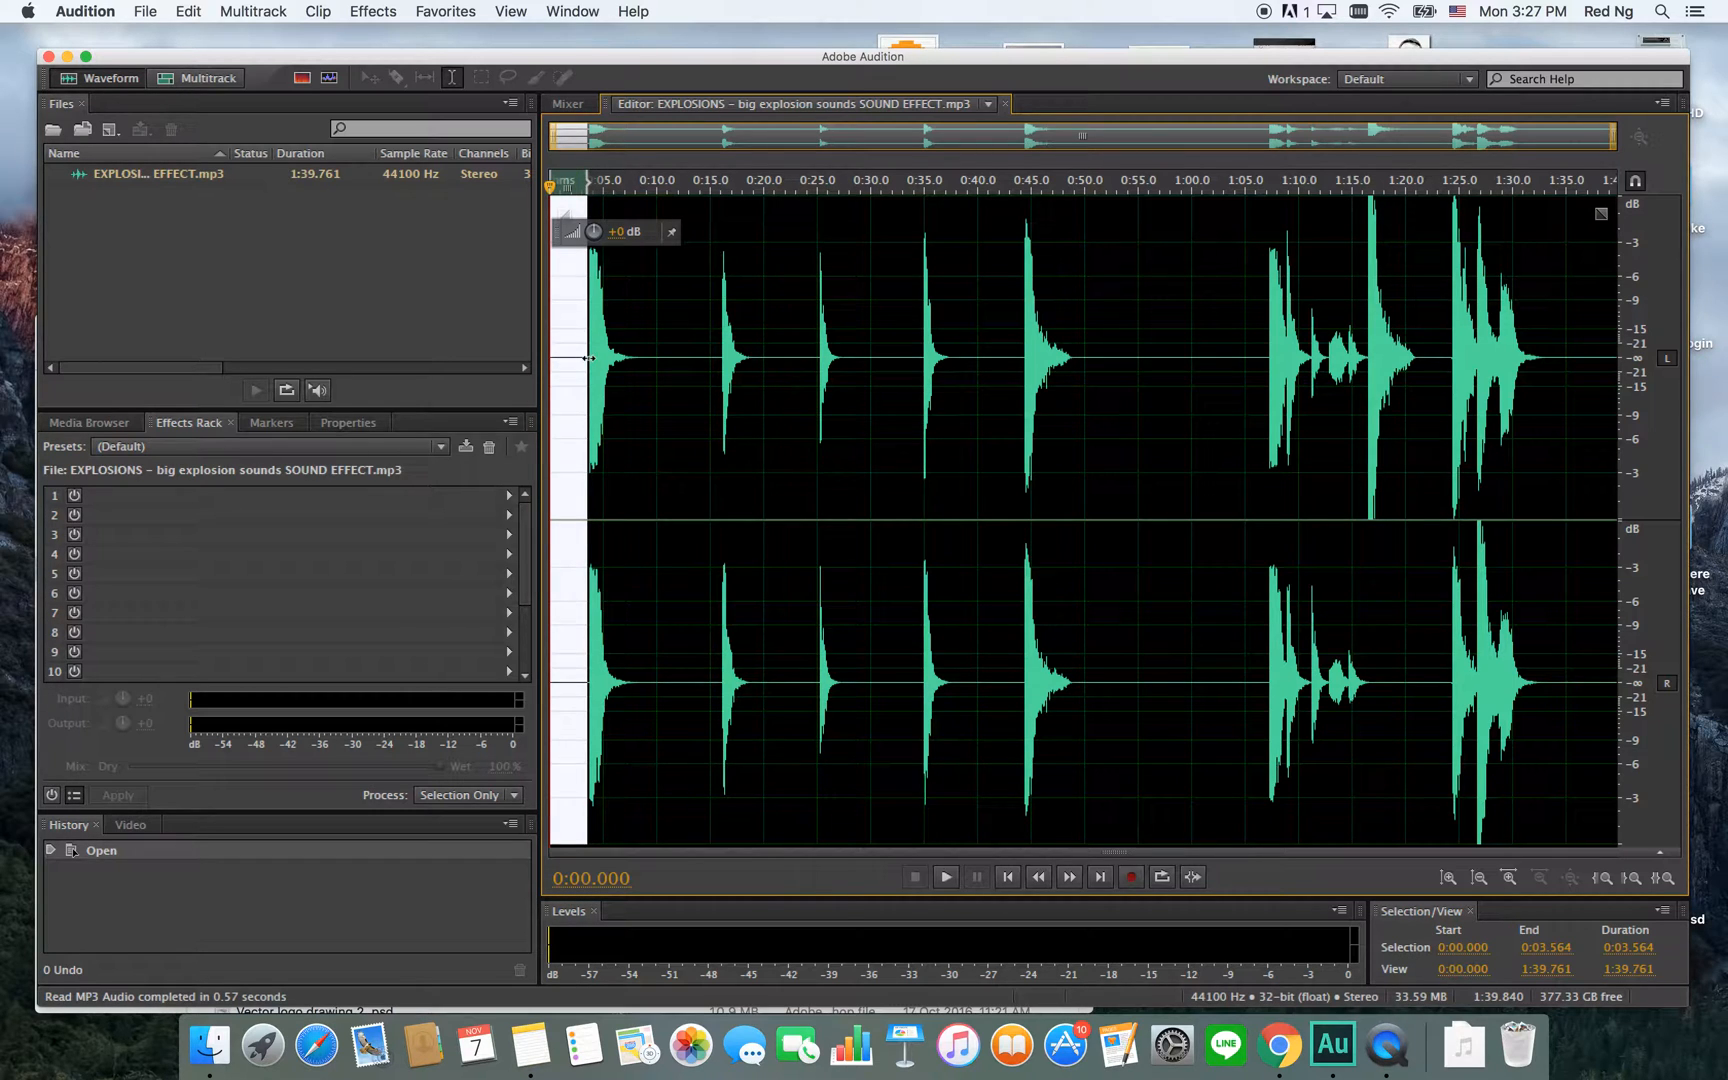
click(573, 365)
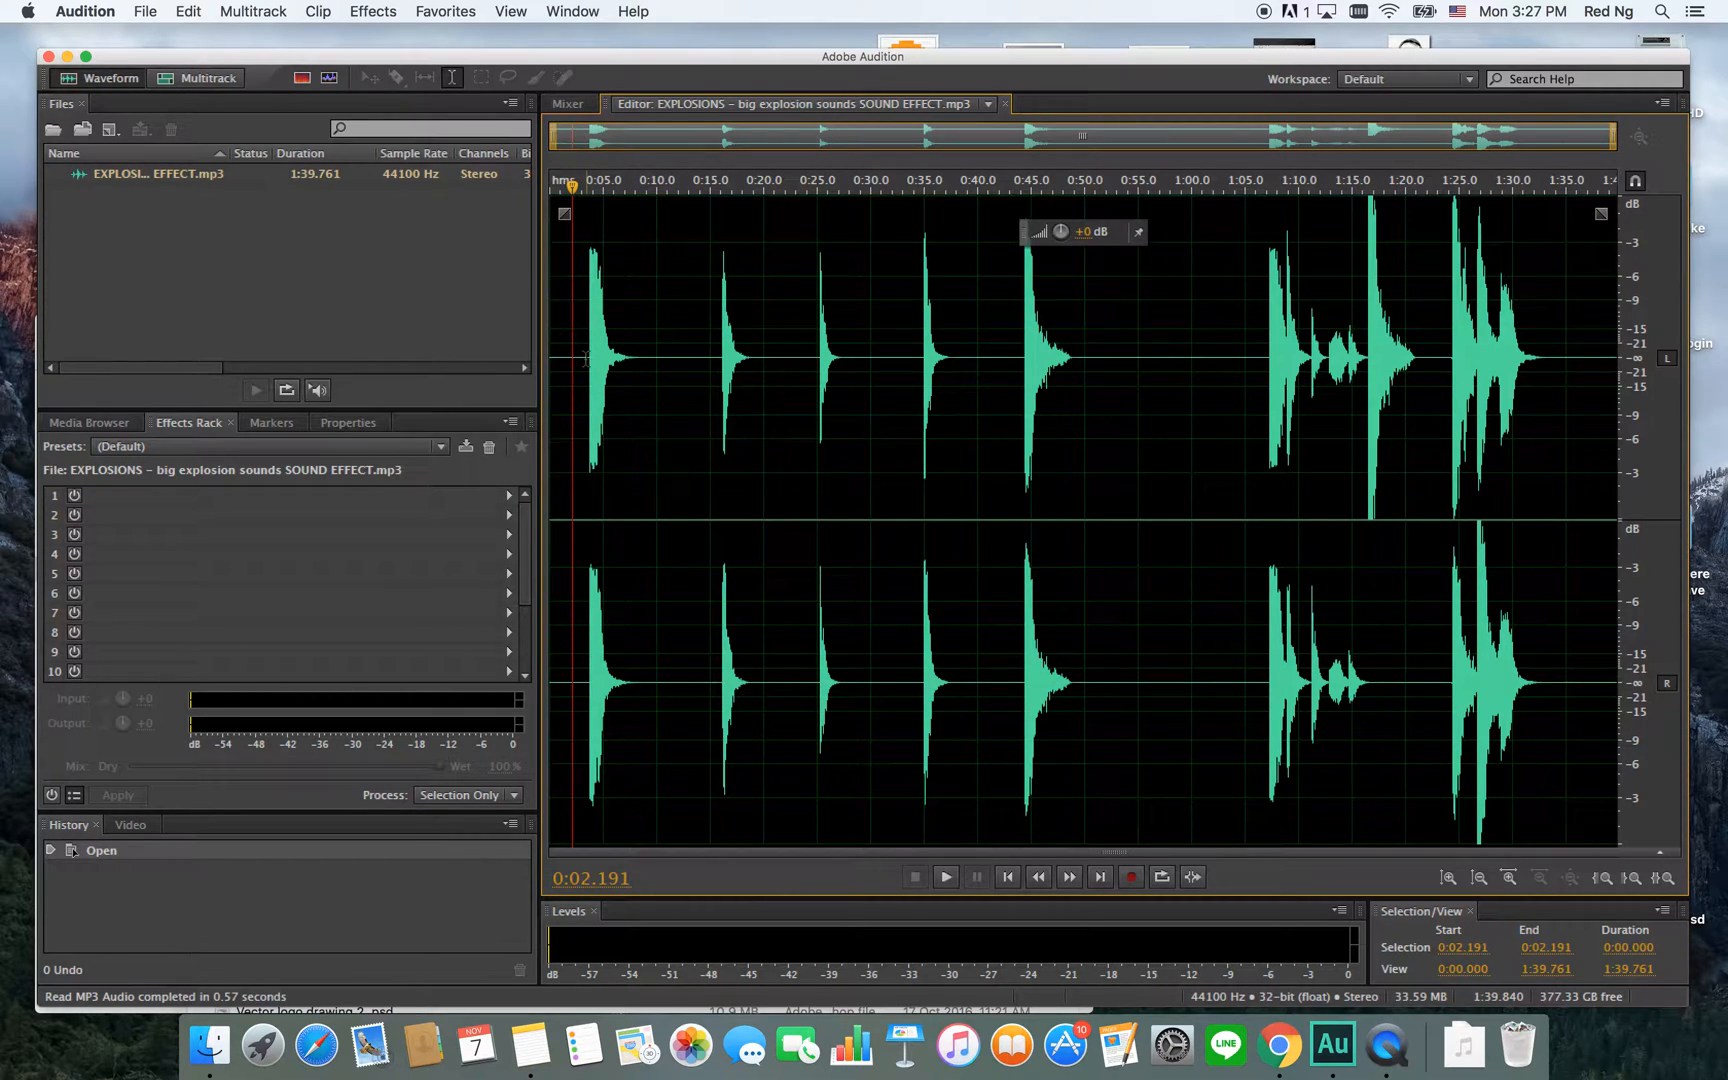
click(586, 357)
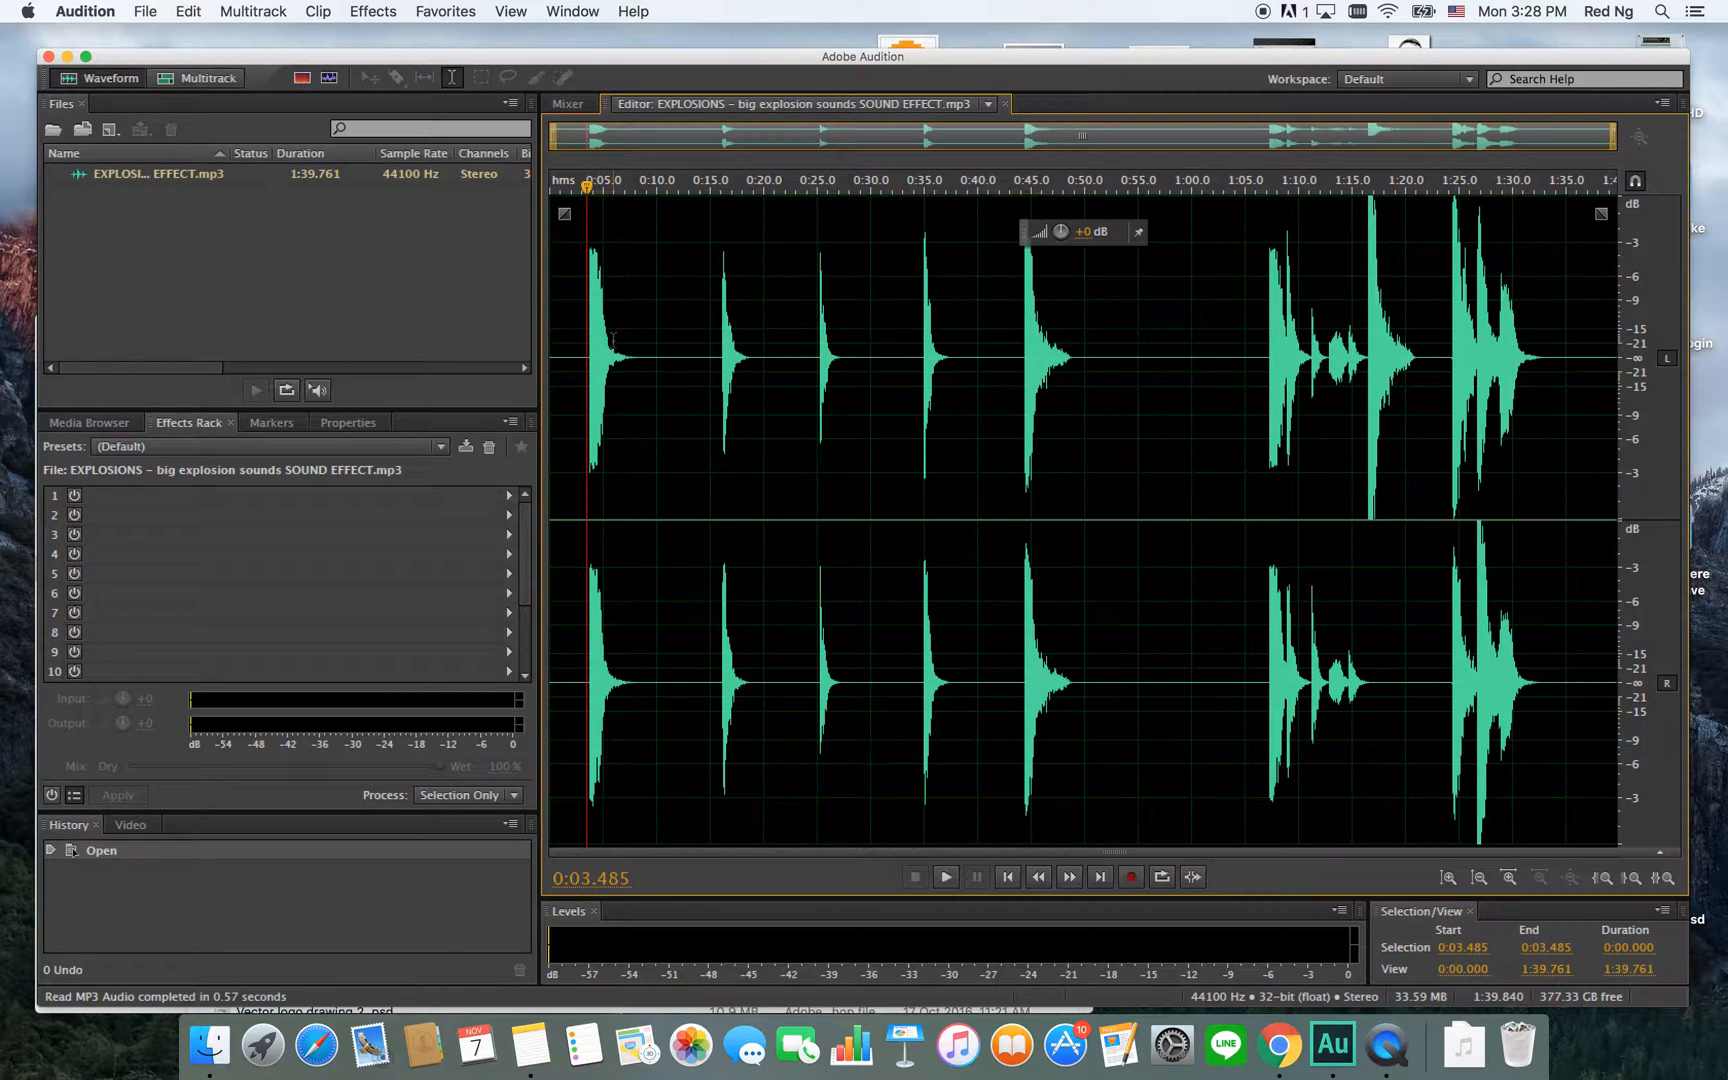
Play the recording from the very beginning through the third explosion, stopping at about 0:27.7.
click(553, 358)
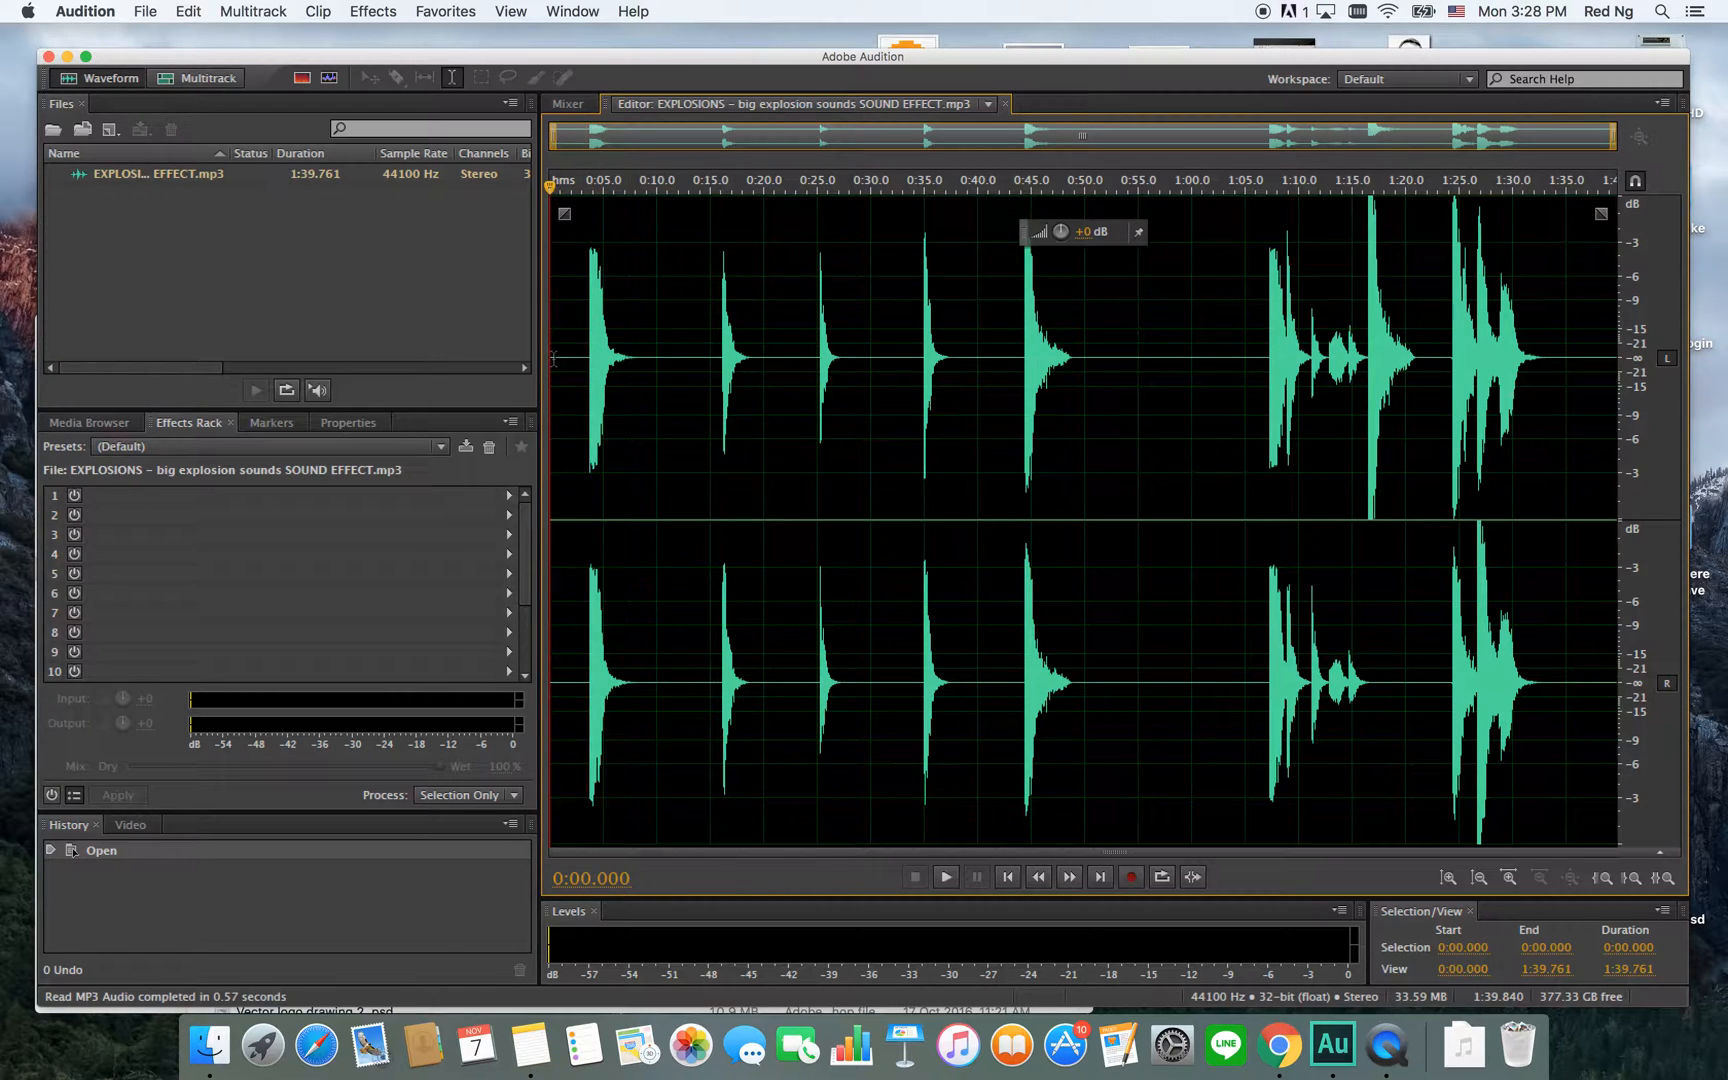
click(945, 877)
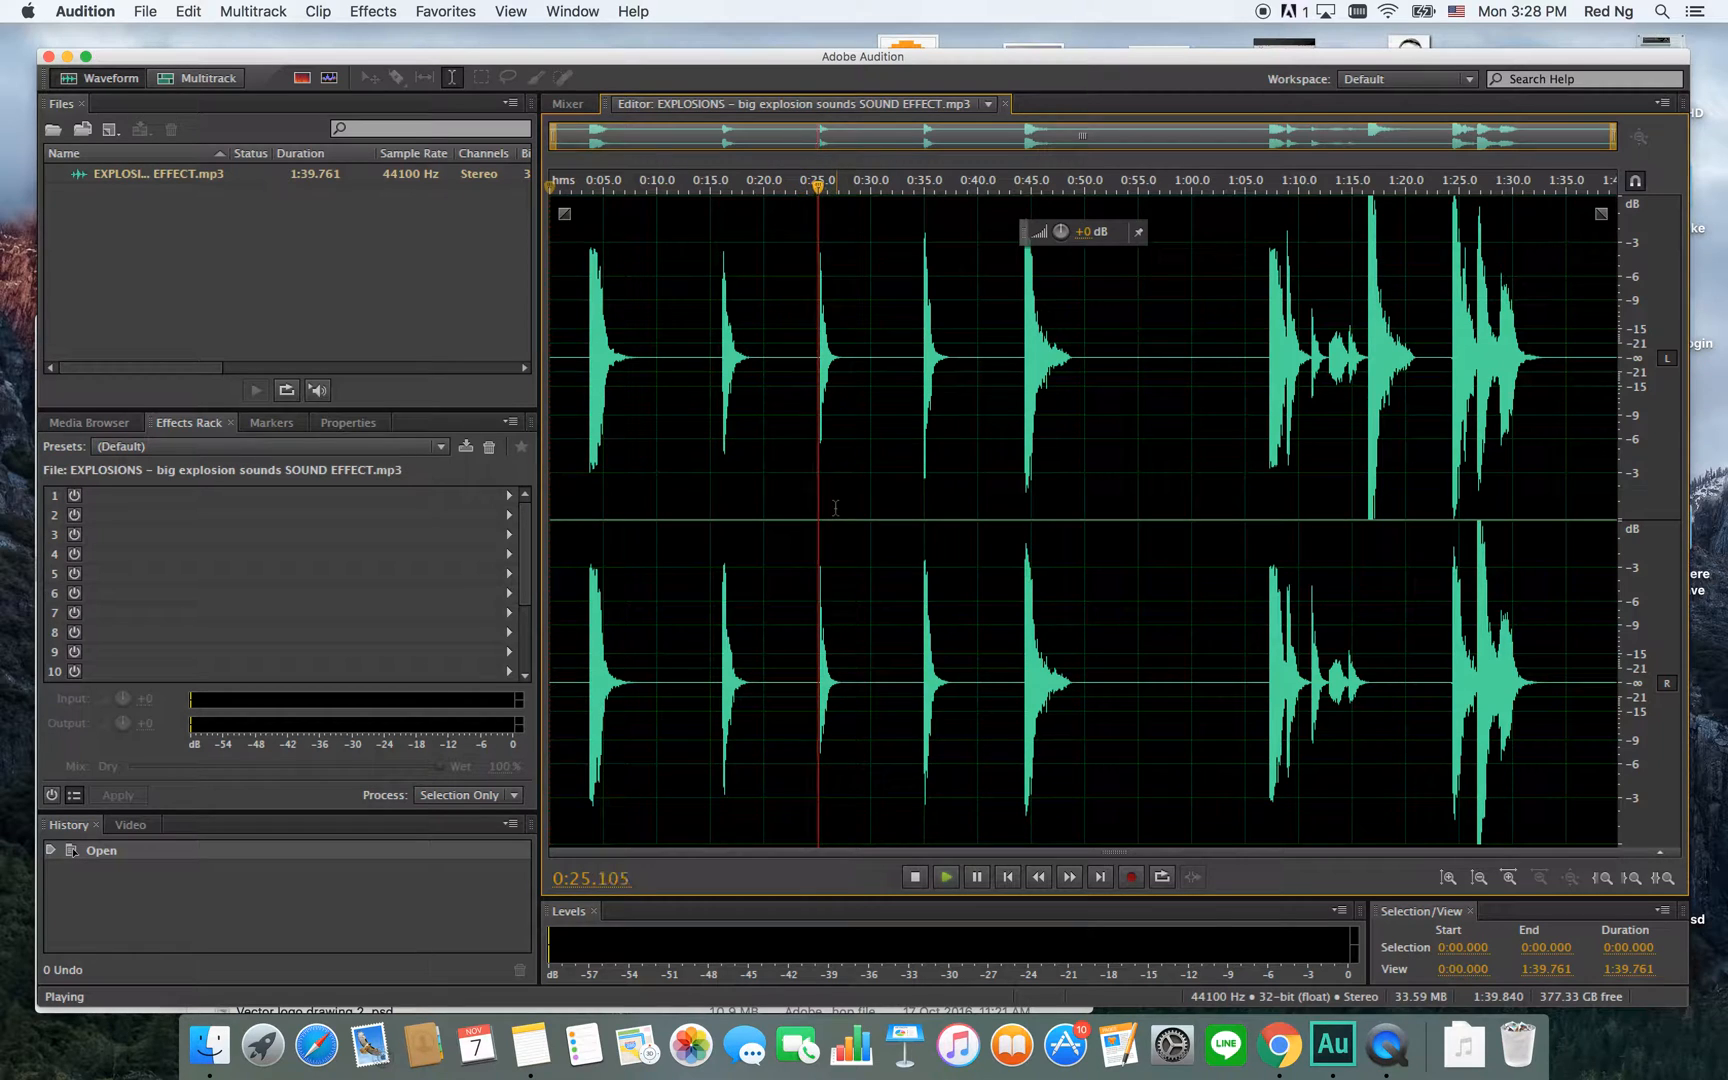
click(914, 877)
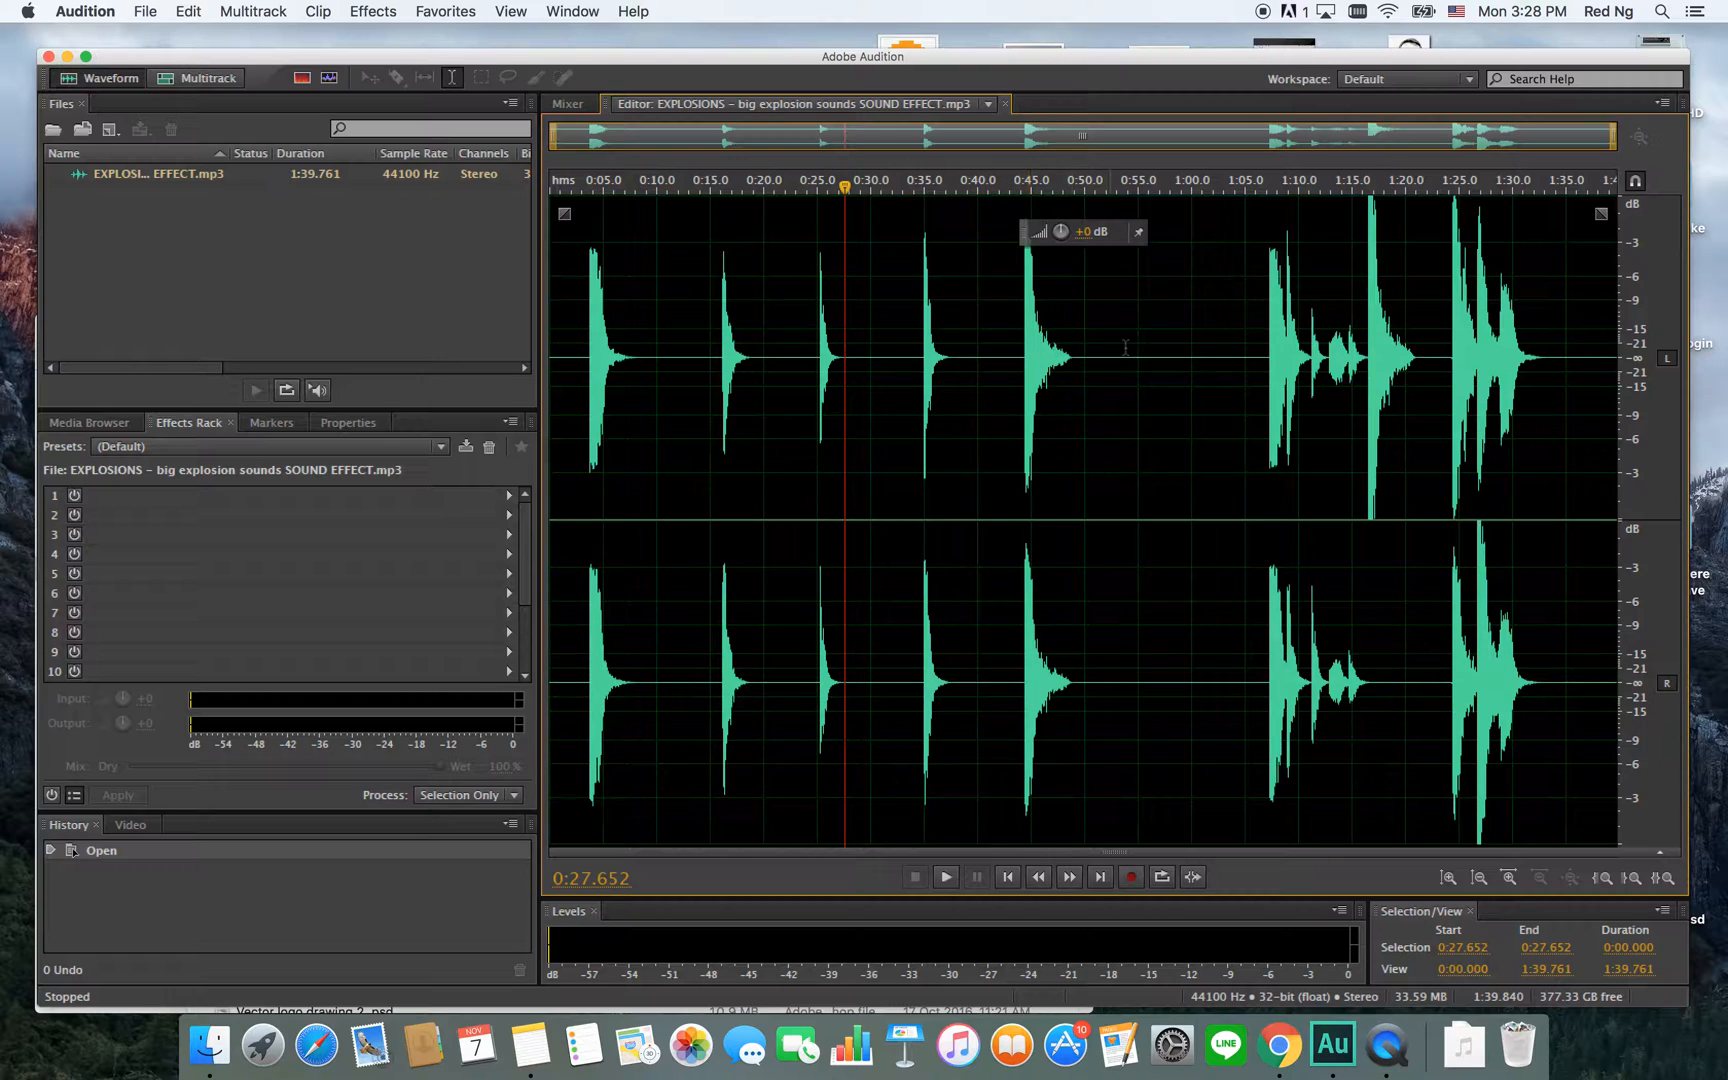
Play the explosions from about 1:05.8 to 1:19.3 and mark out the loud one between about 1:16.8 and 1:21.1.
click(1254, 186)
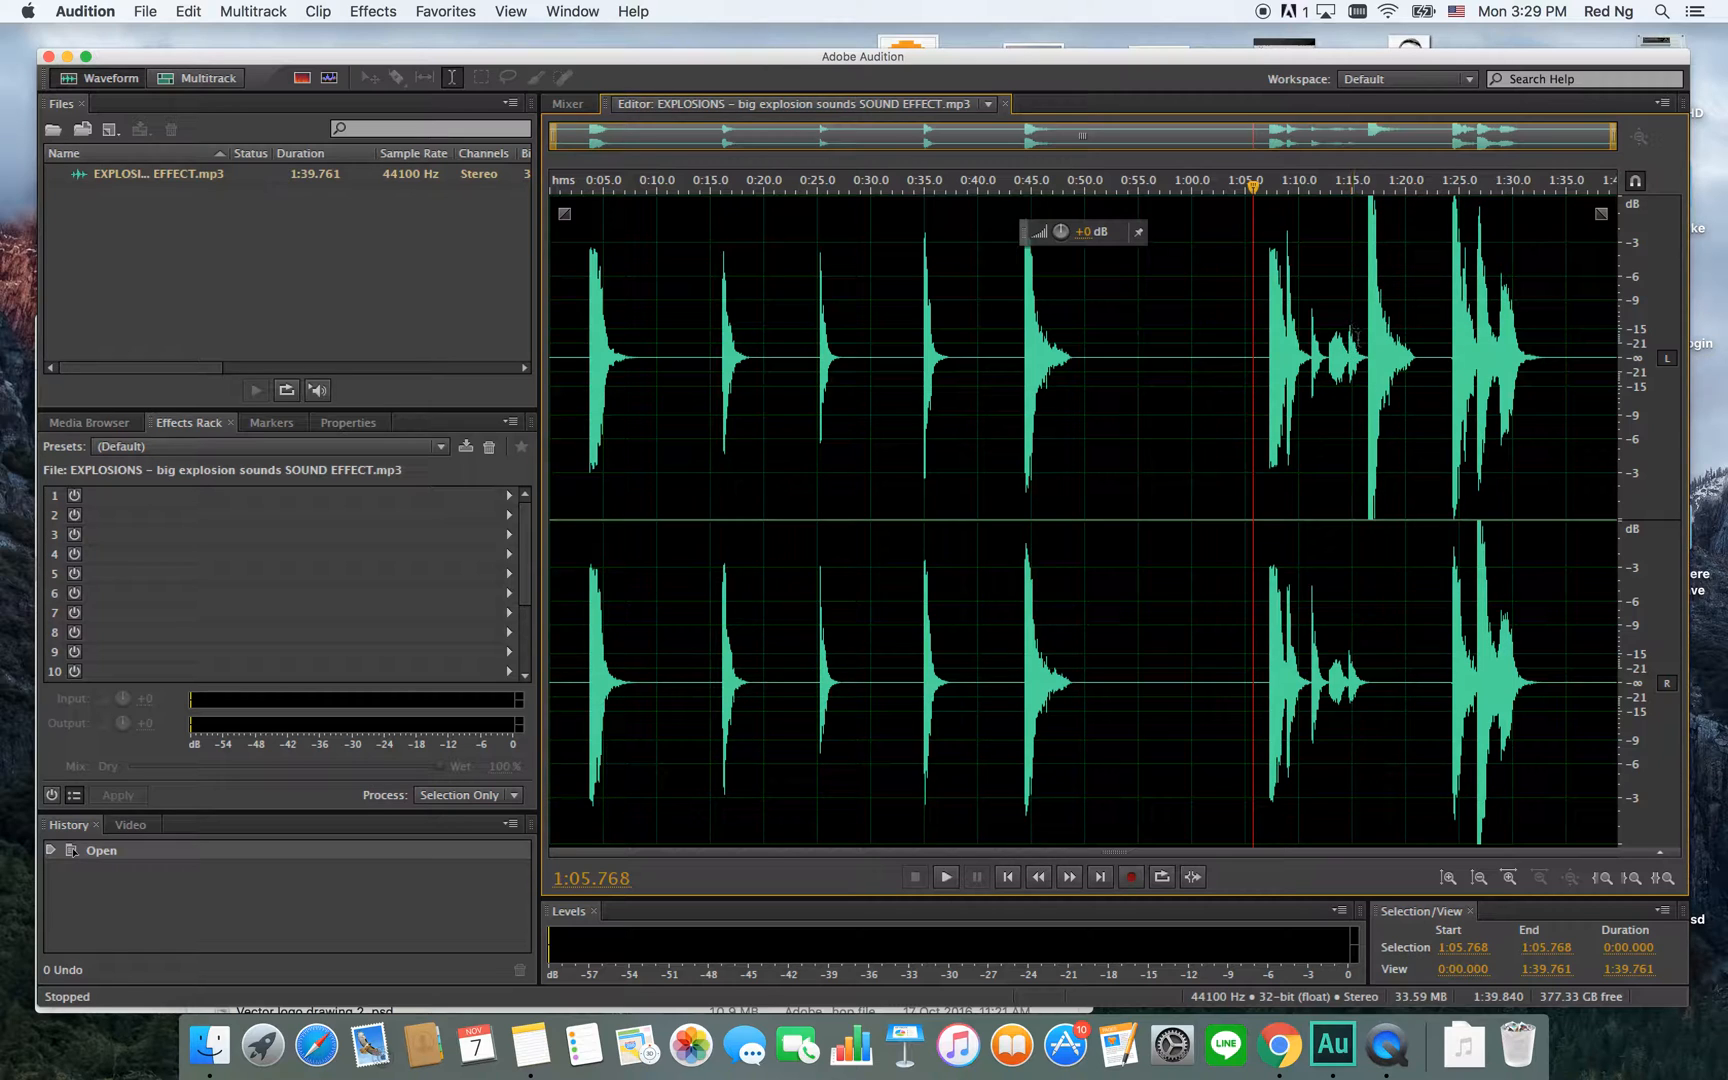
click(955, 880)
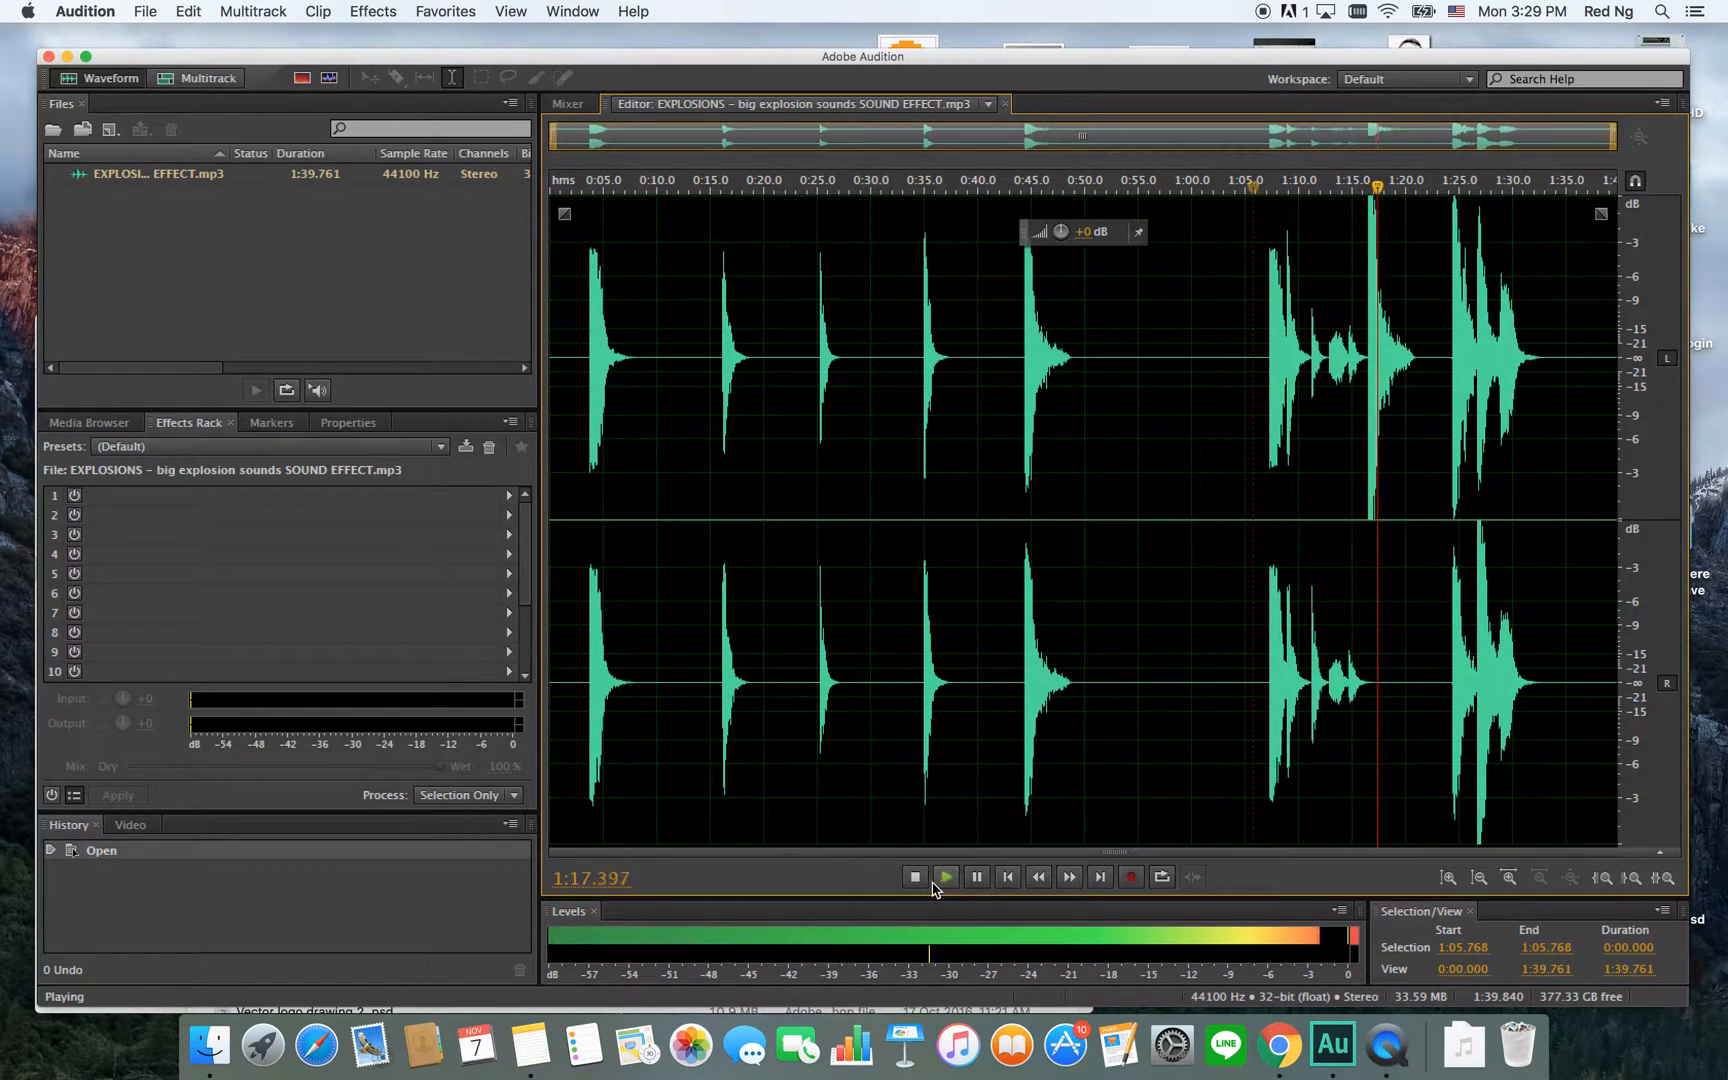
click(915, 879)
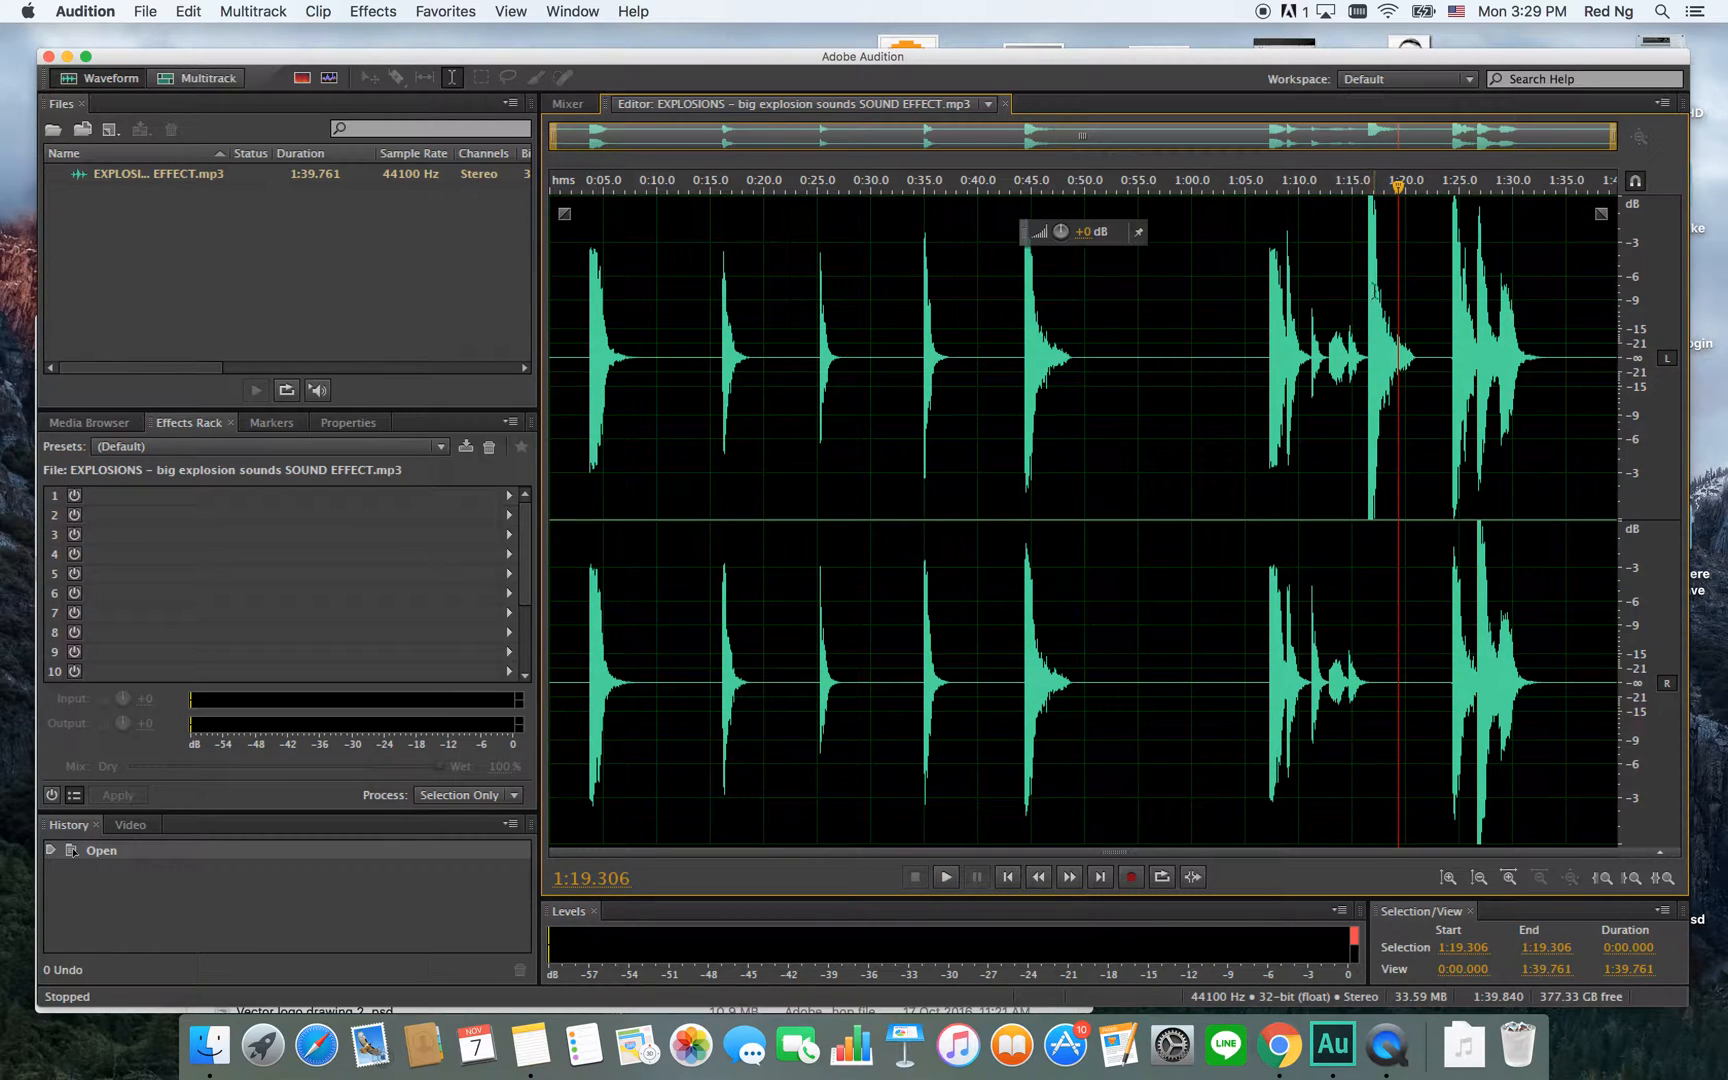
drag(1372, 336, 1419, 352)
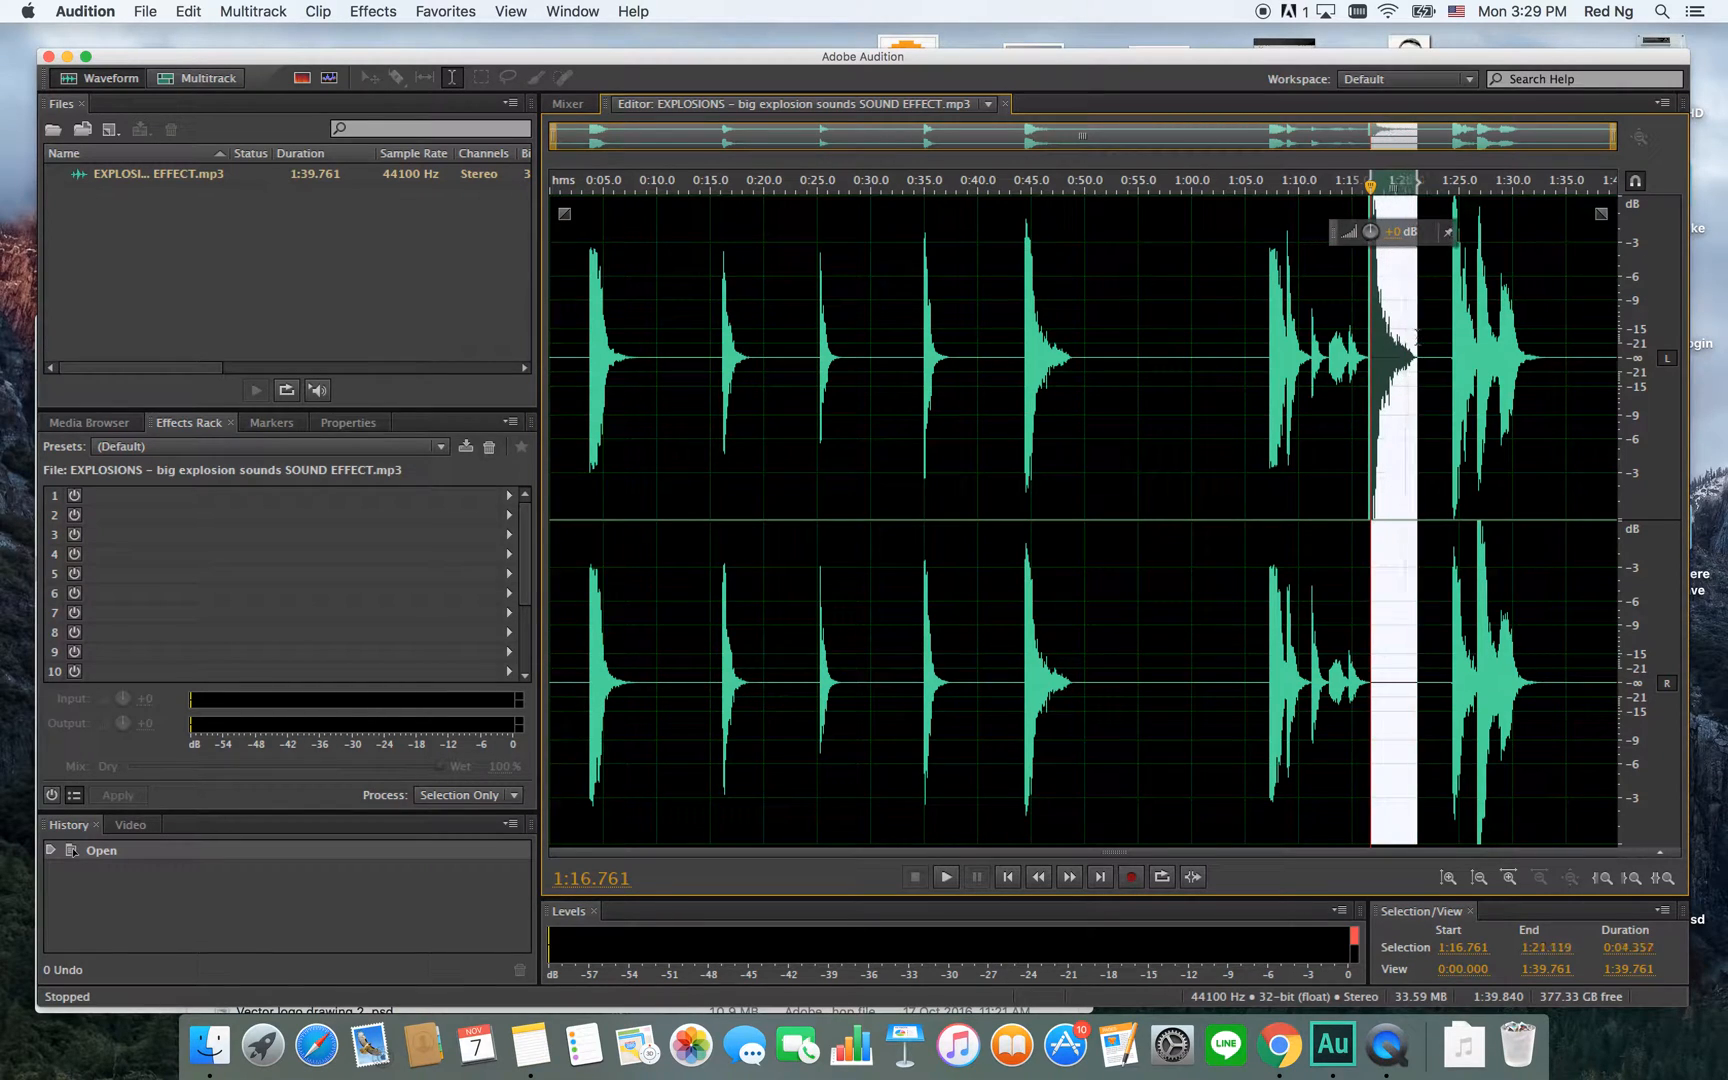
click(1434, 347)
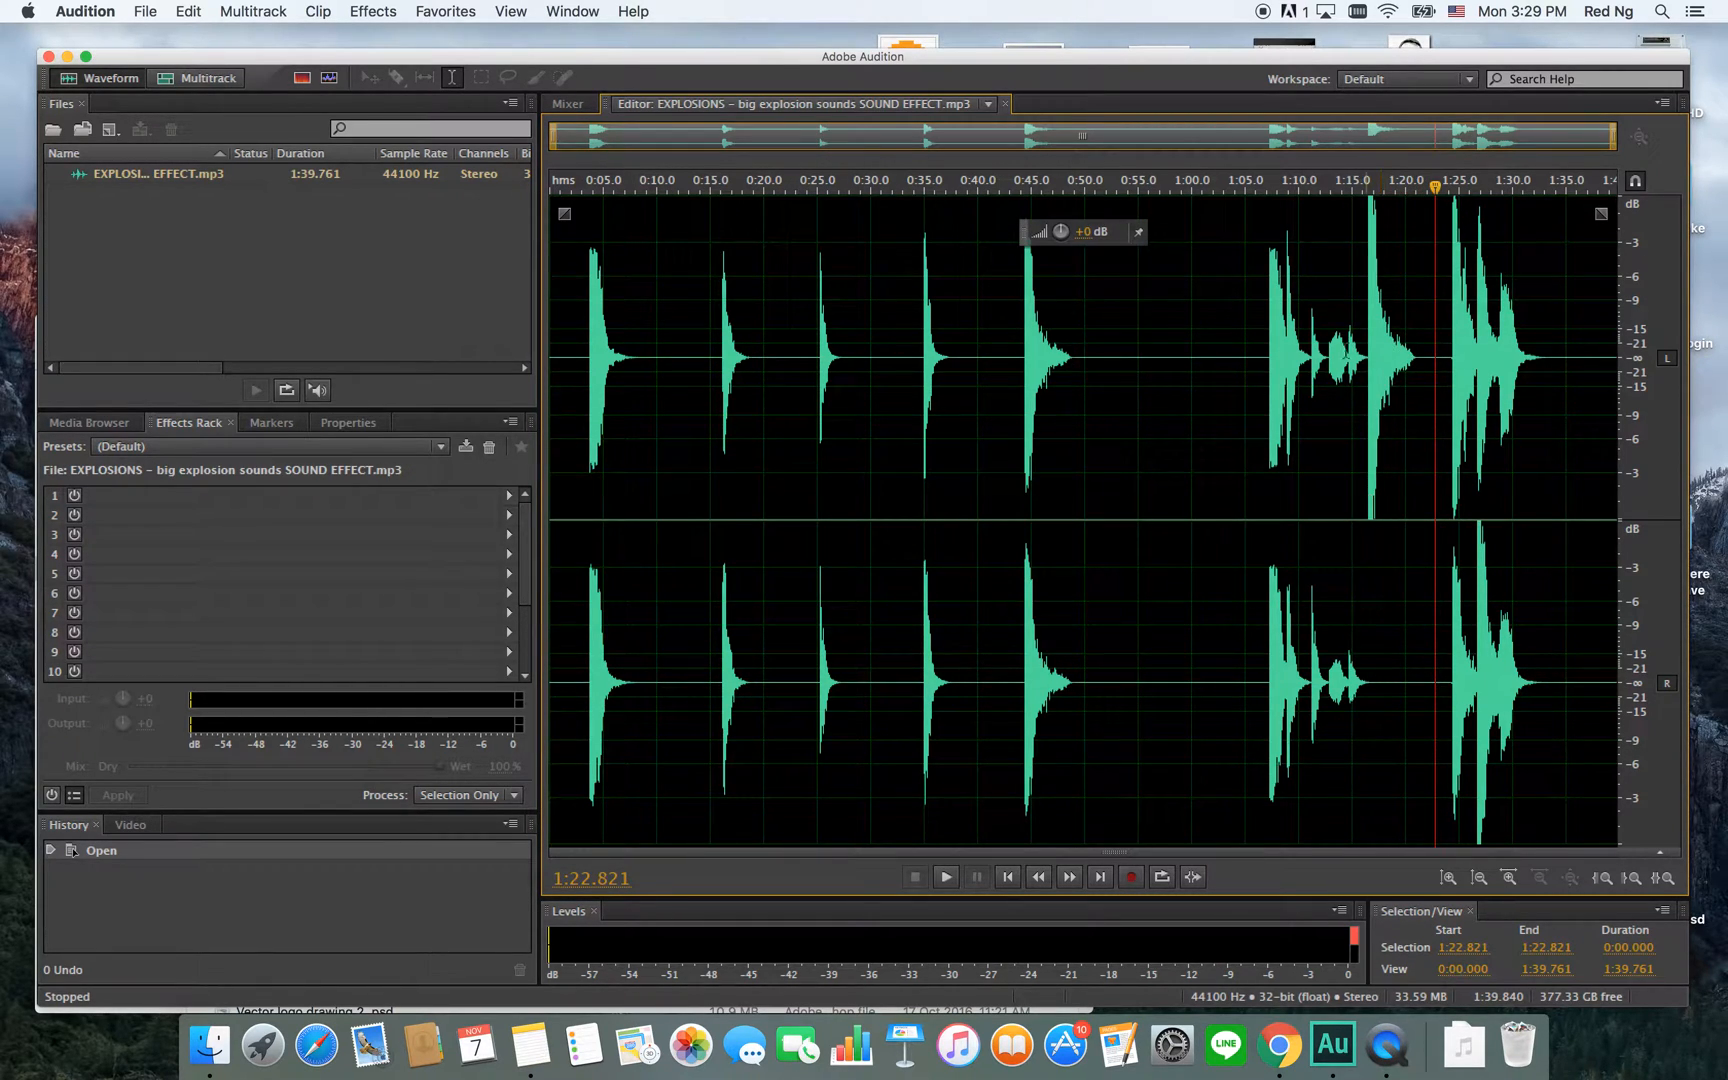
Replay the loud left-channel explosion from about 1:13.2, stopping at about 1:20.4.
click(1355, 267)
click(1333, 268)
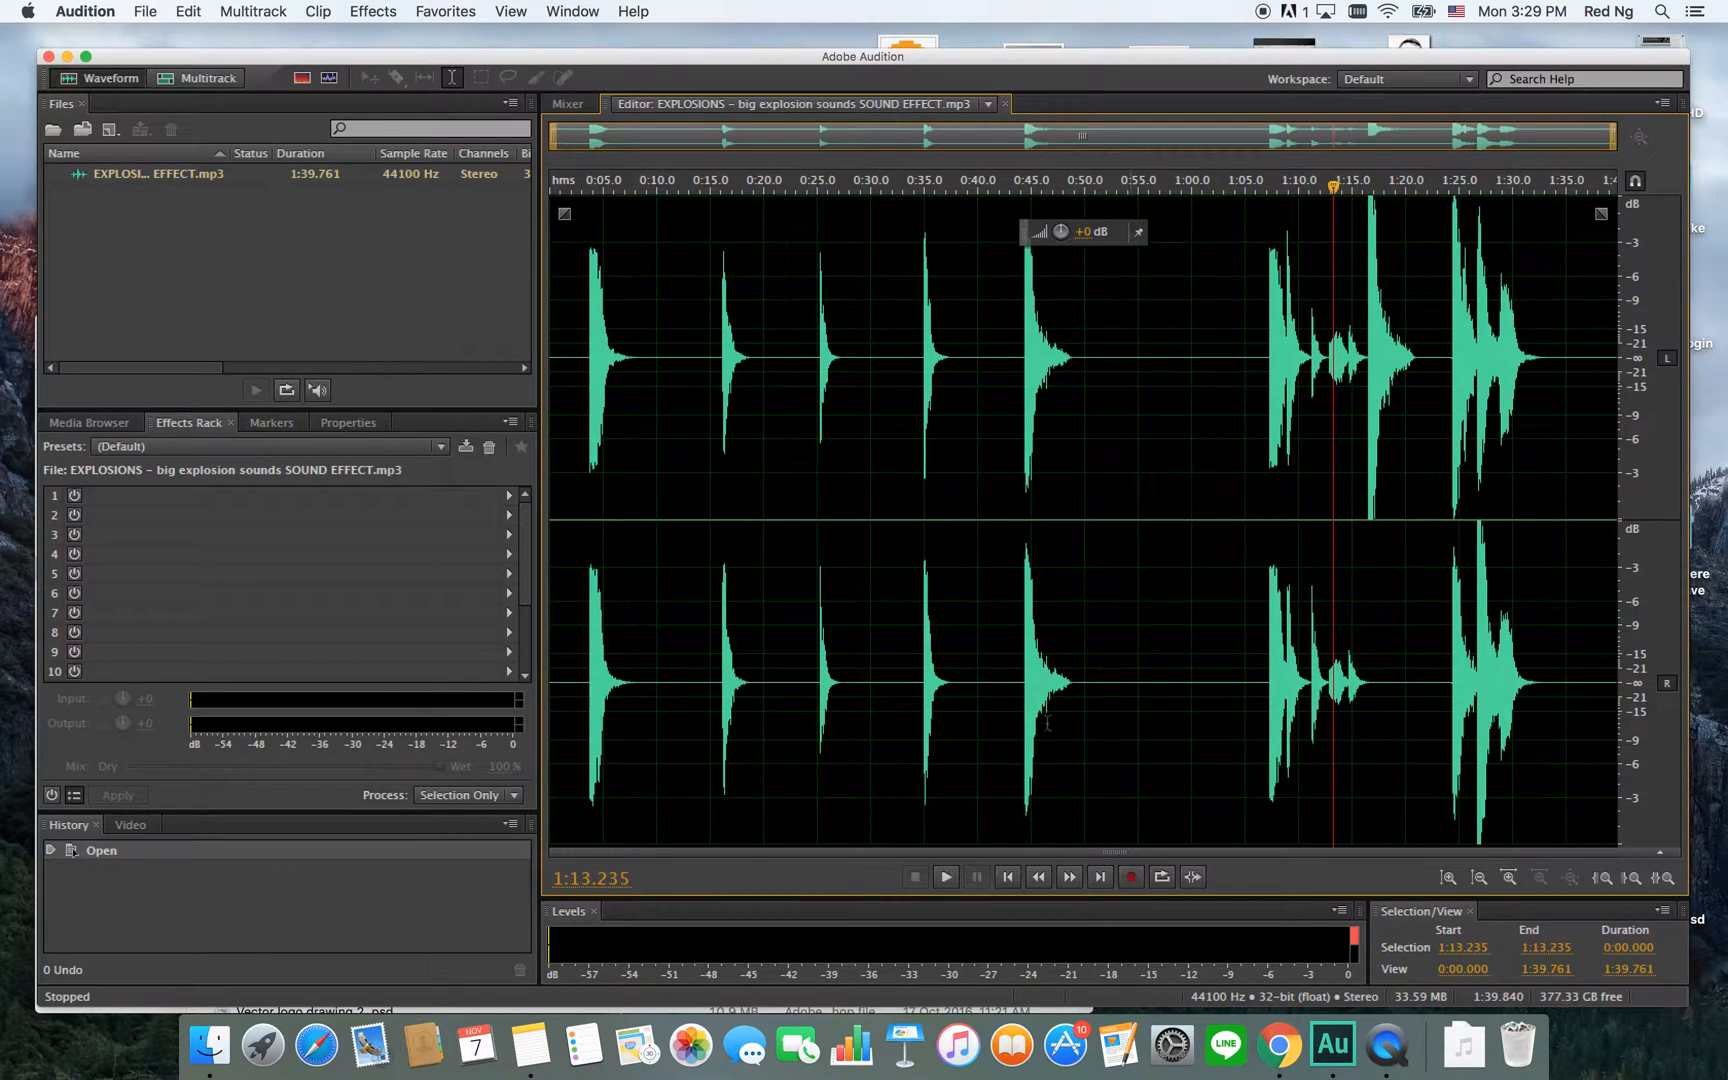
click(945, 877)
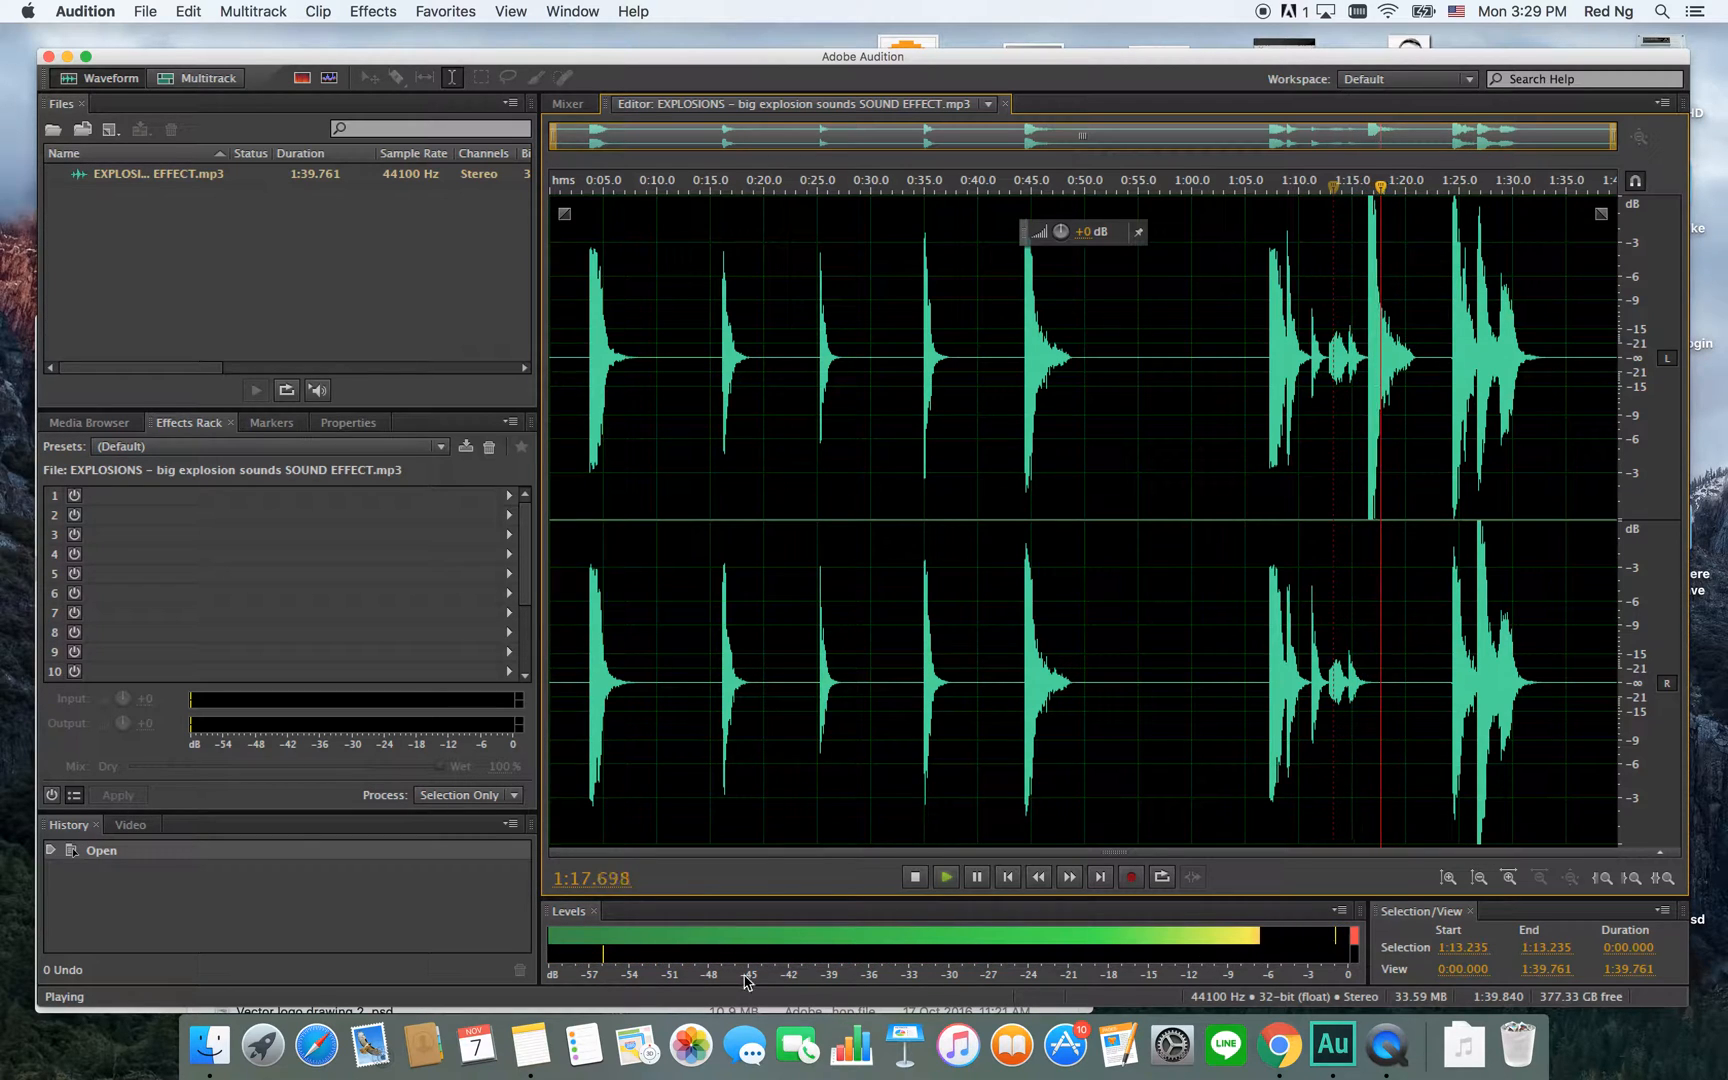
click(915, 879)
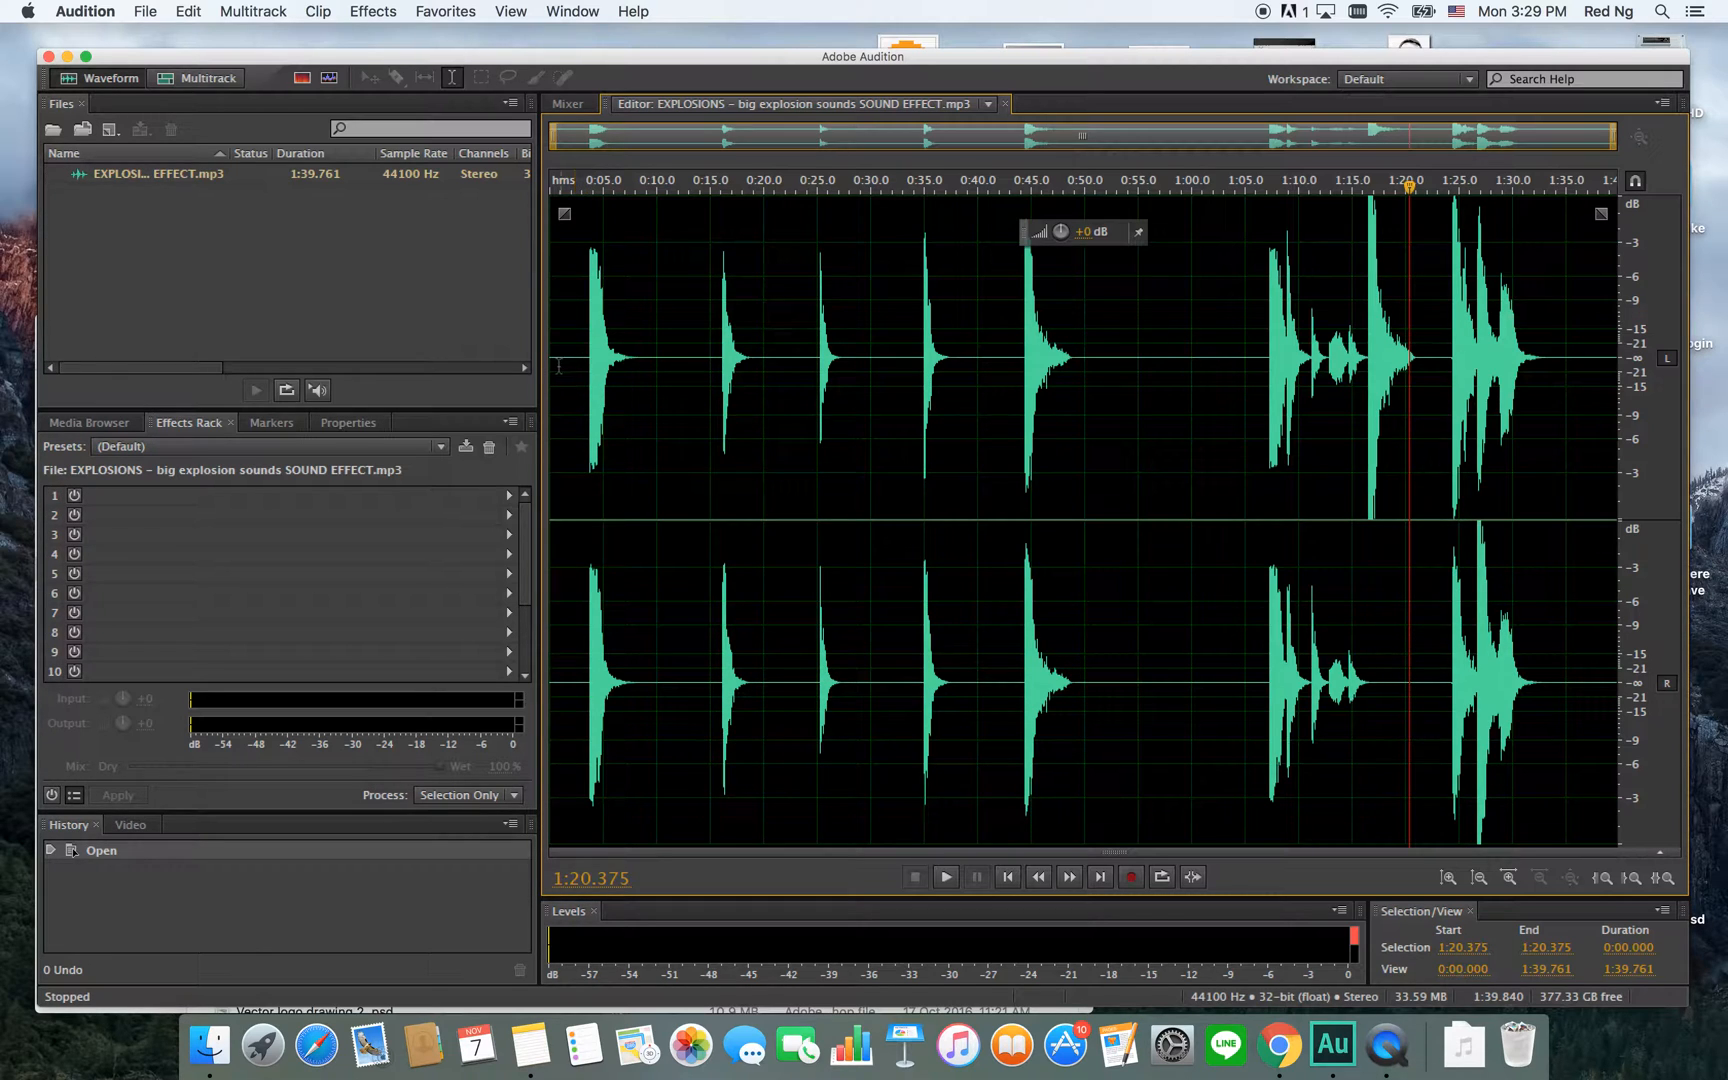
Delete the silence before the first explosion, from 0:00.000 to about 0:03.724.
click(559, 188)
drag(565, 192, 590, 192)
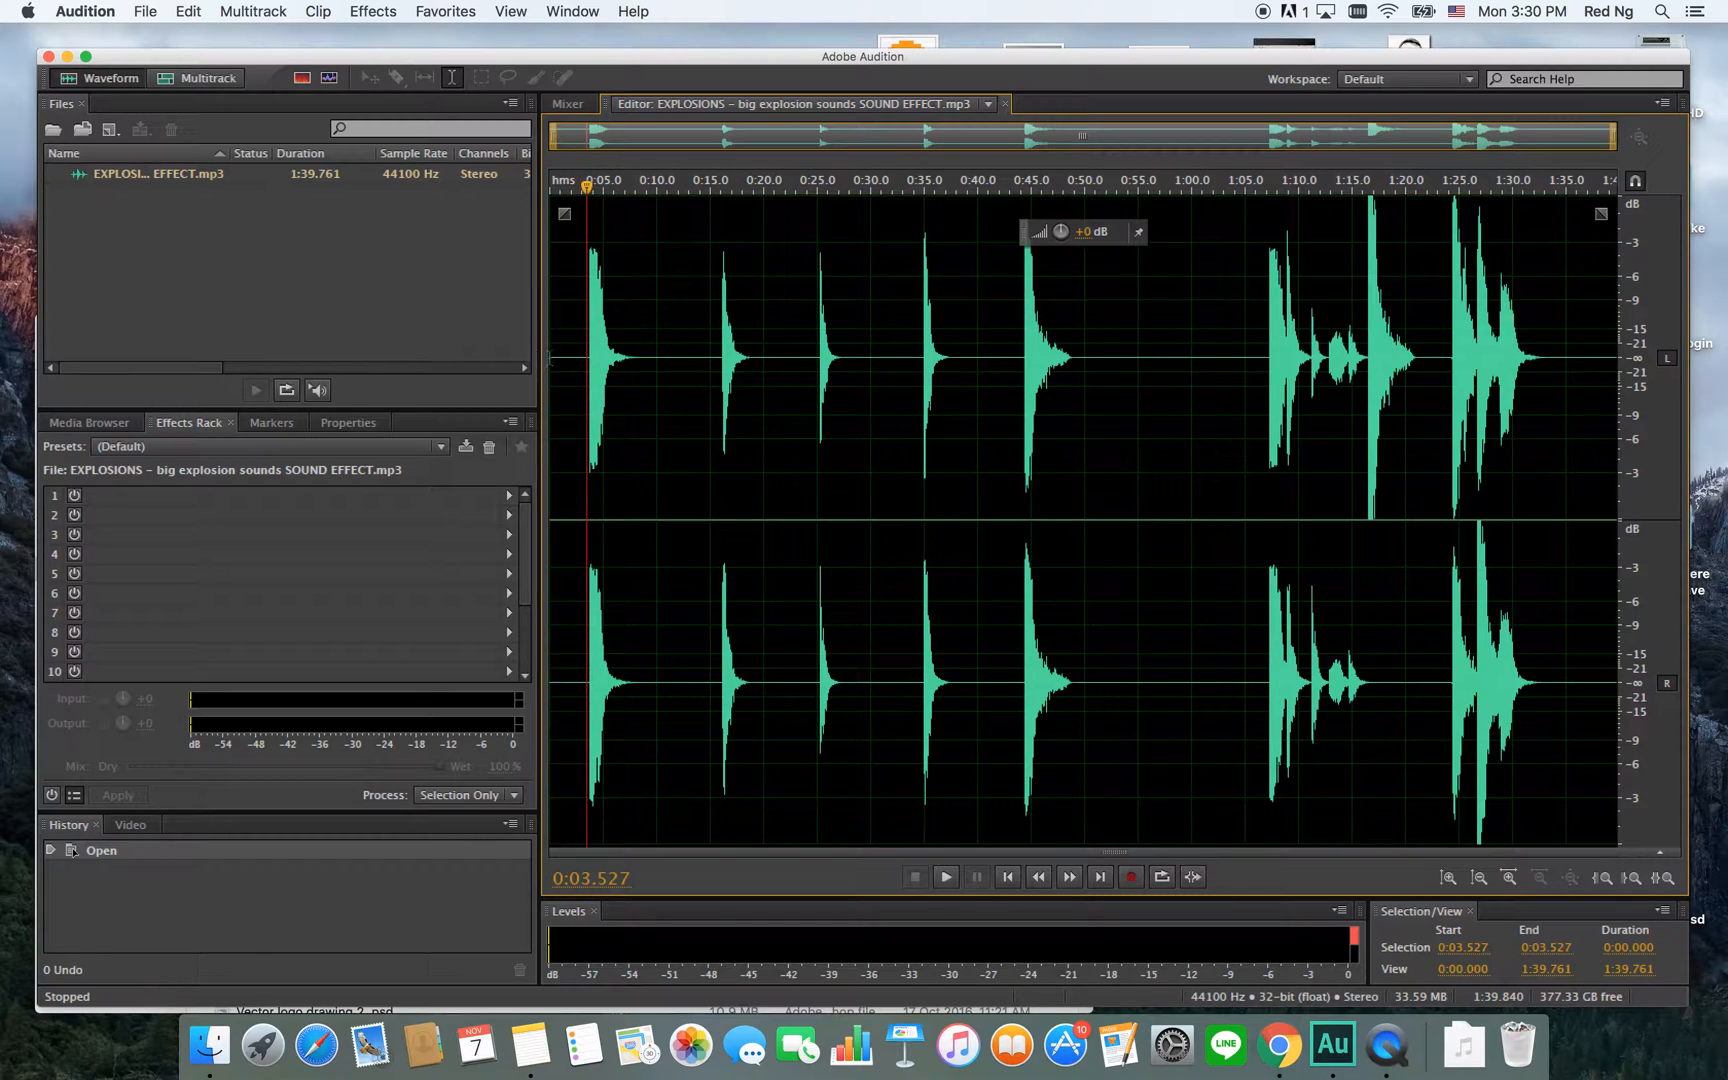
click(1507, 881)
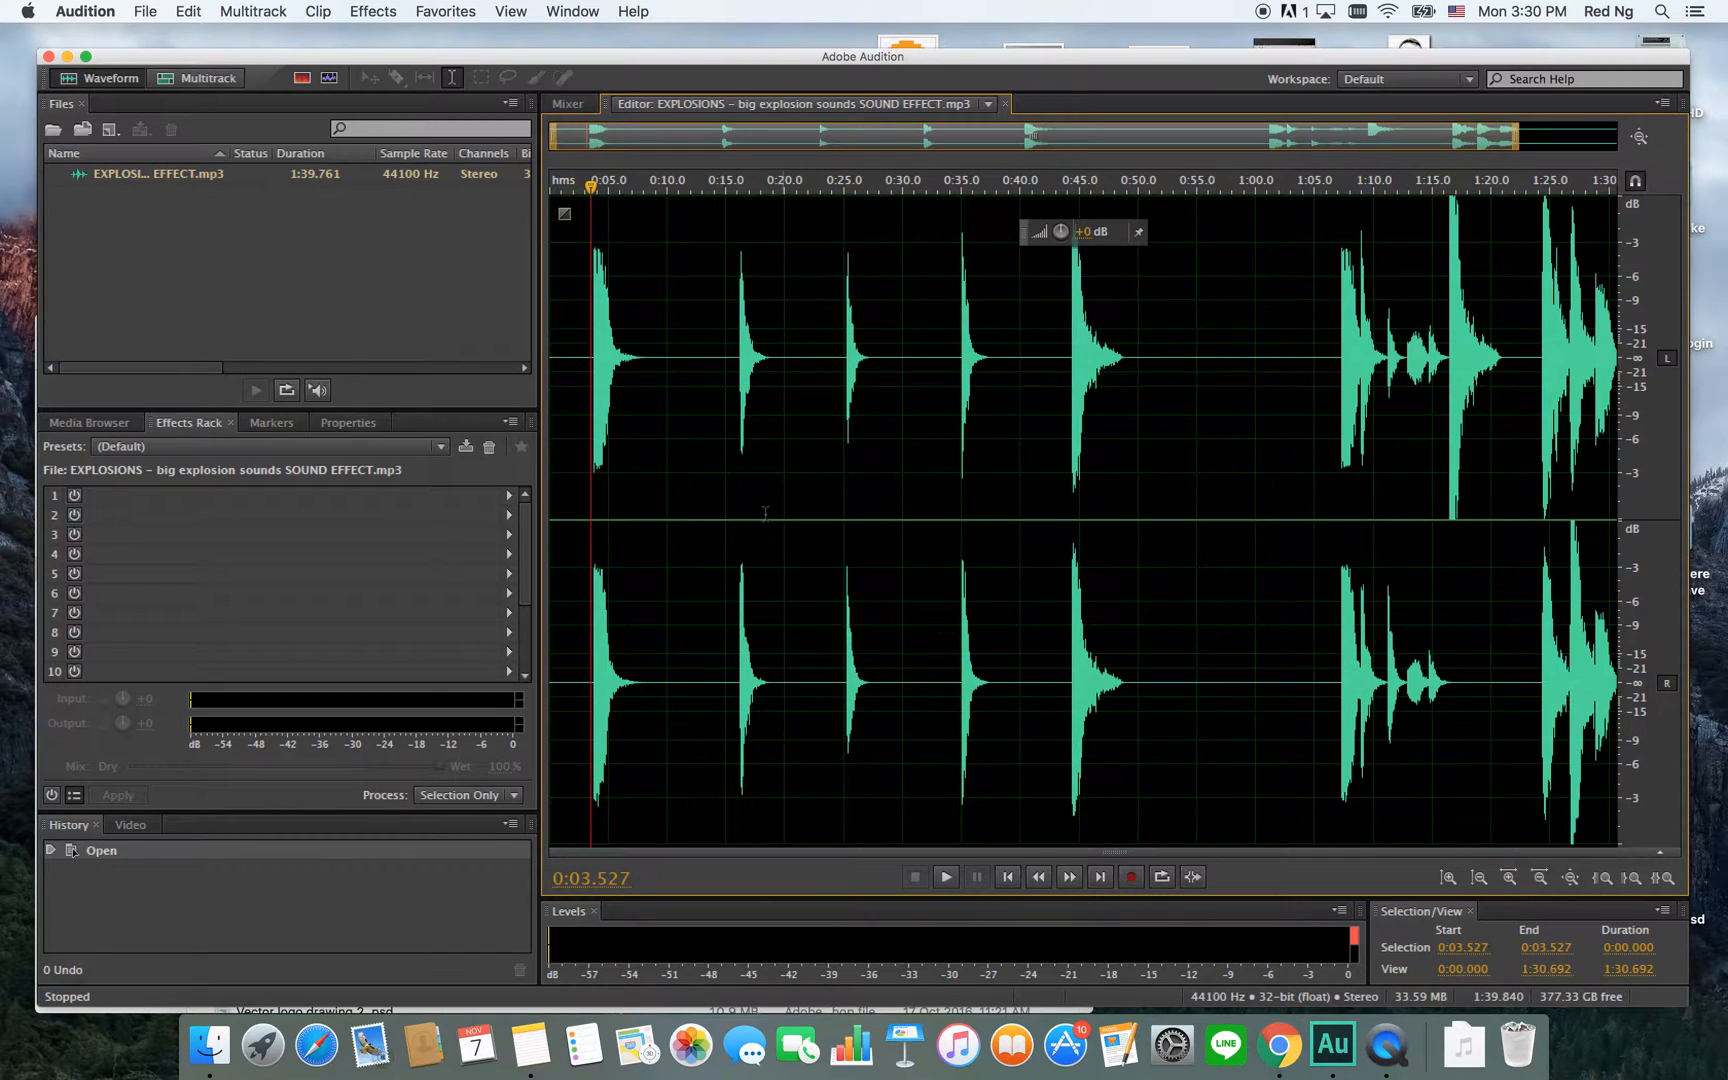
click(1517, 884)
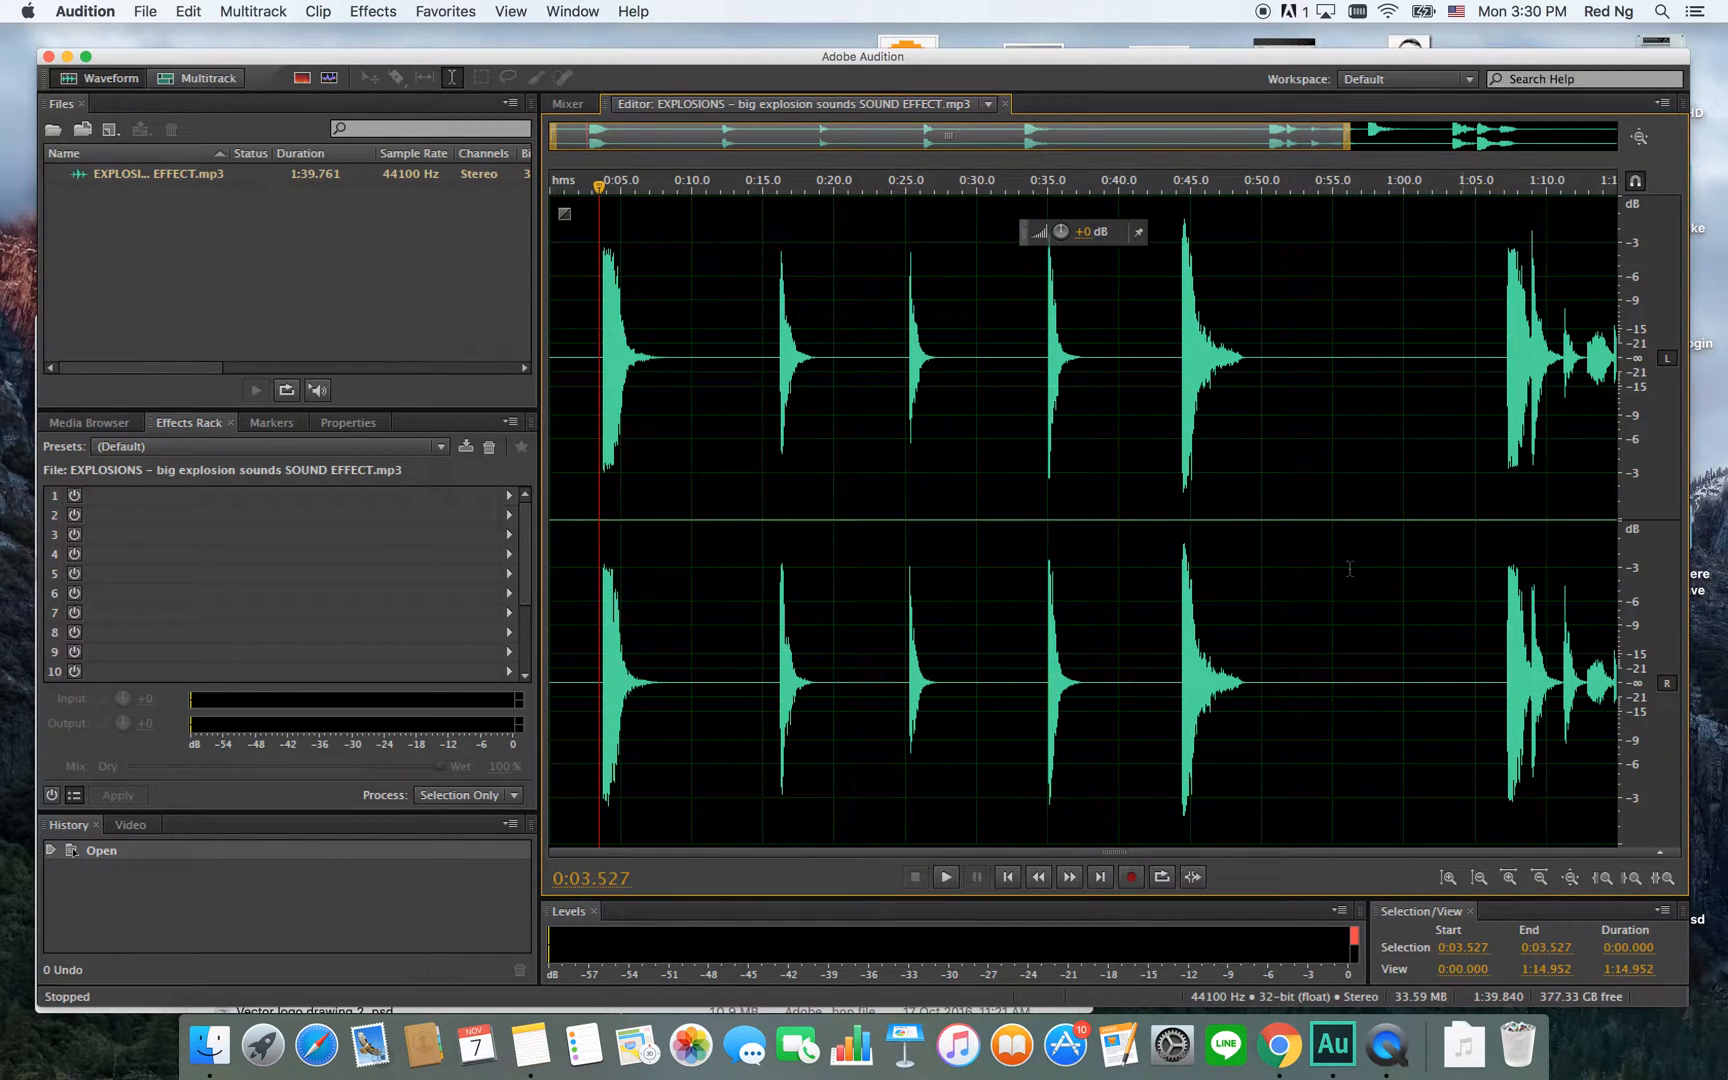
drag(1025, 140, 557, 155)
click(1510, 880)
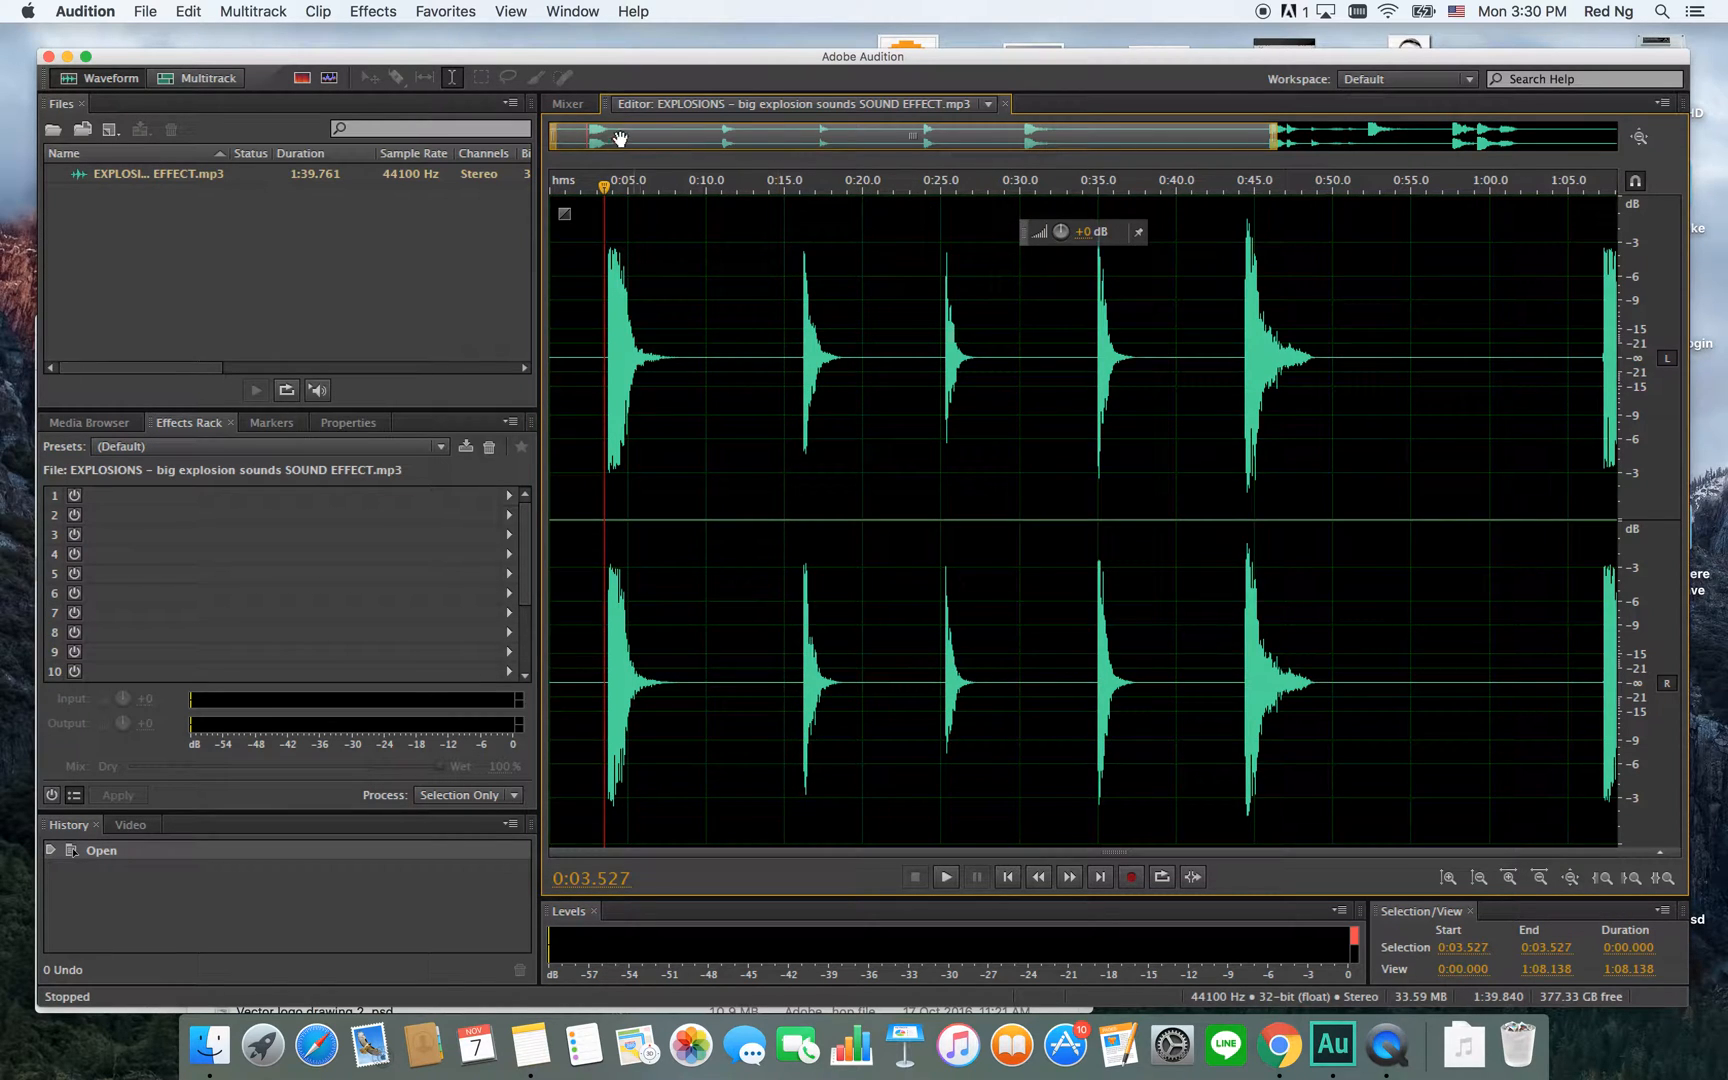
drag(1157, 138, 832, 139)
click(772, 339)
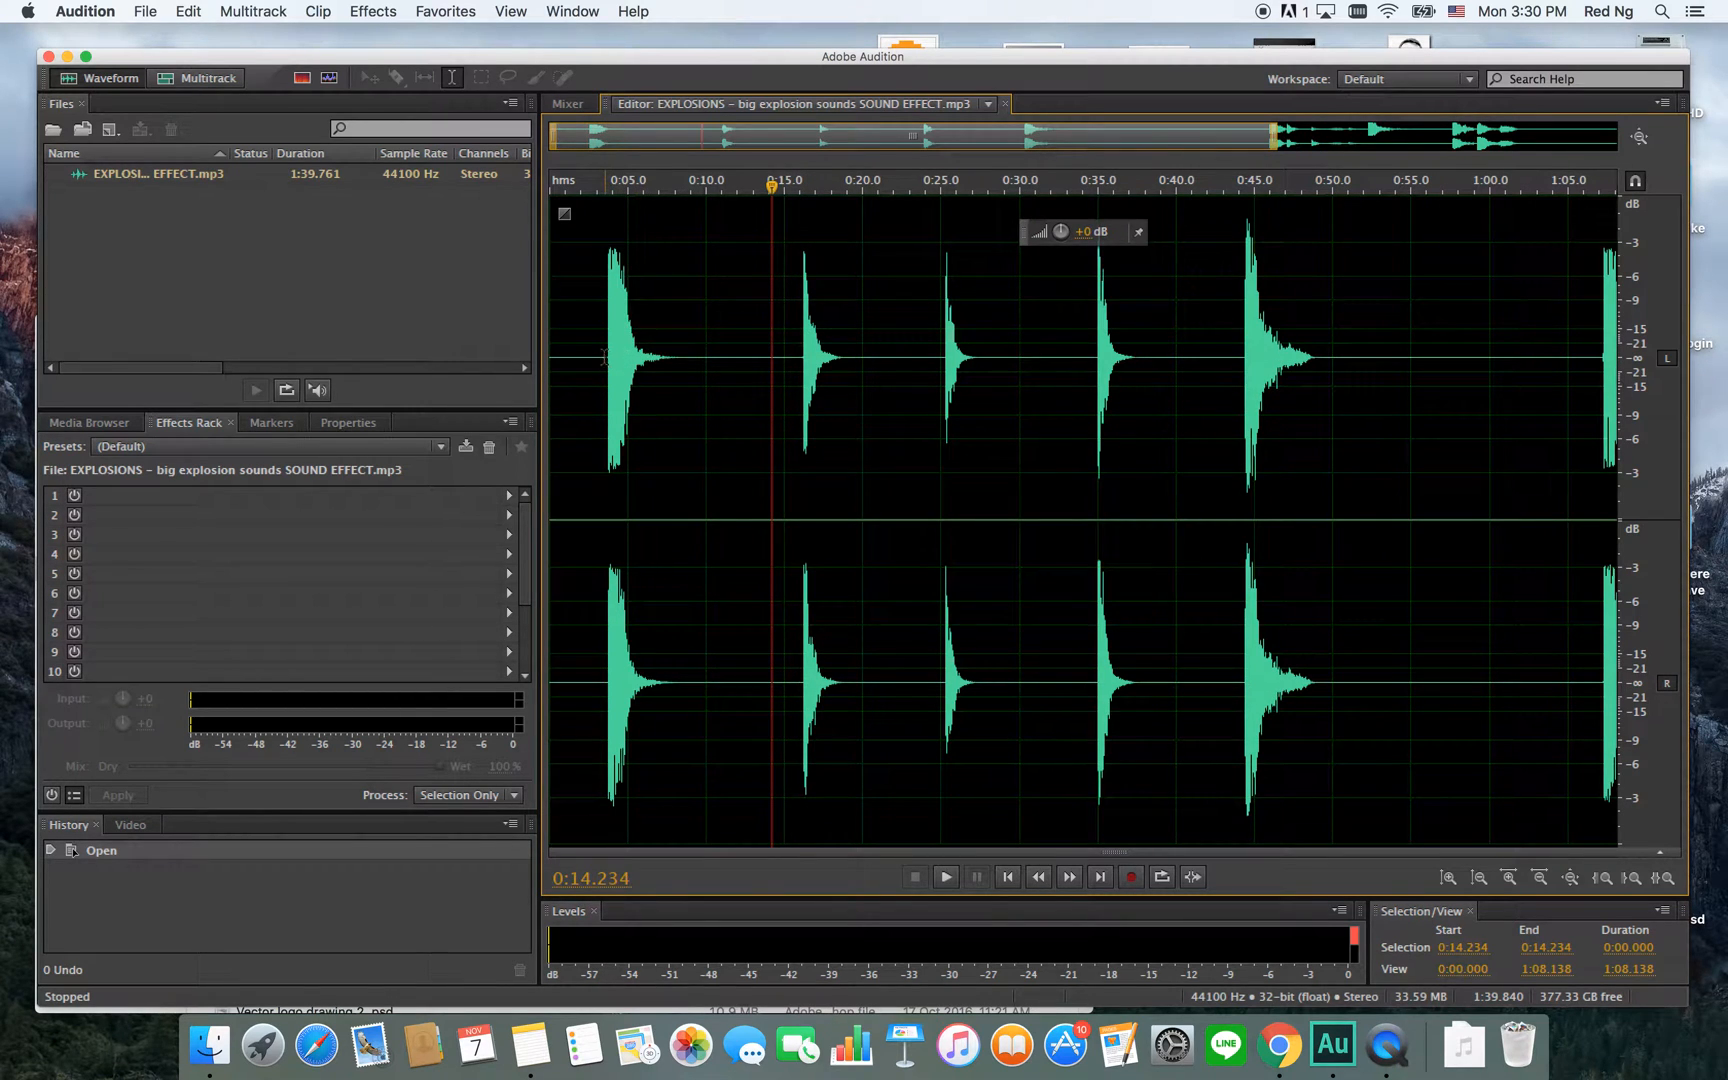
drag(608, 357, 577, 187)
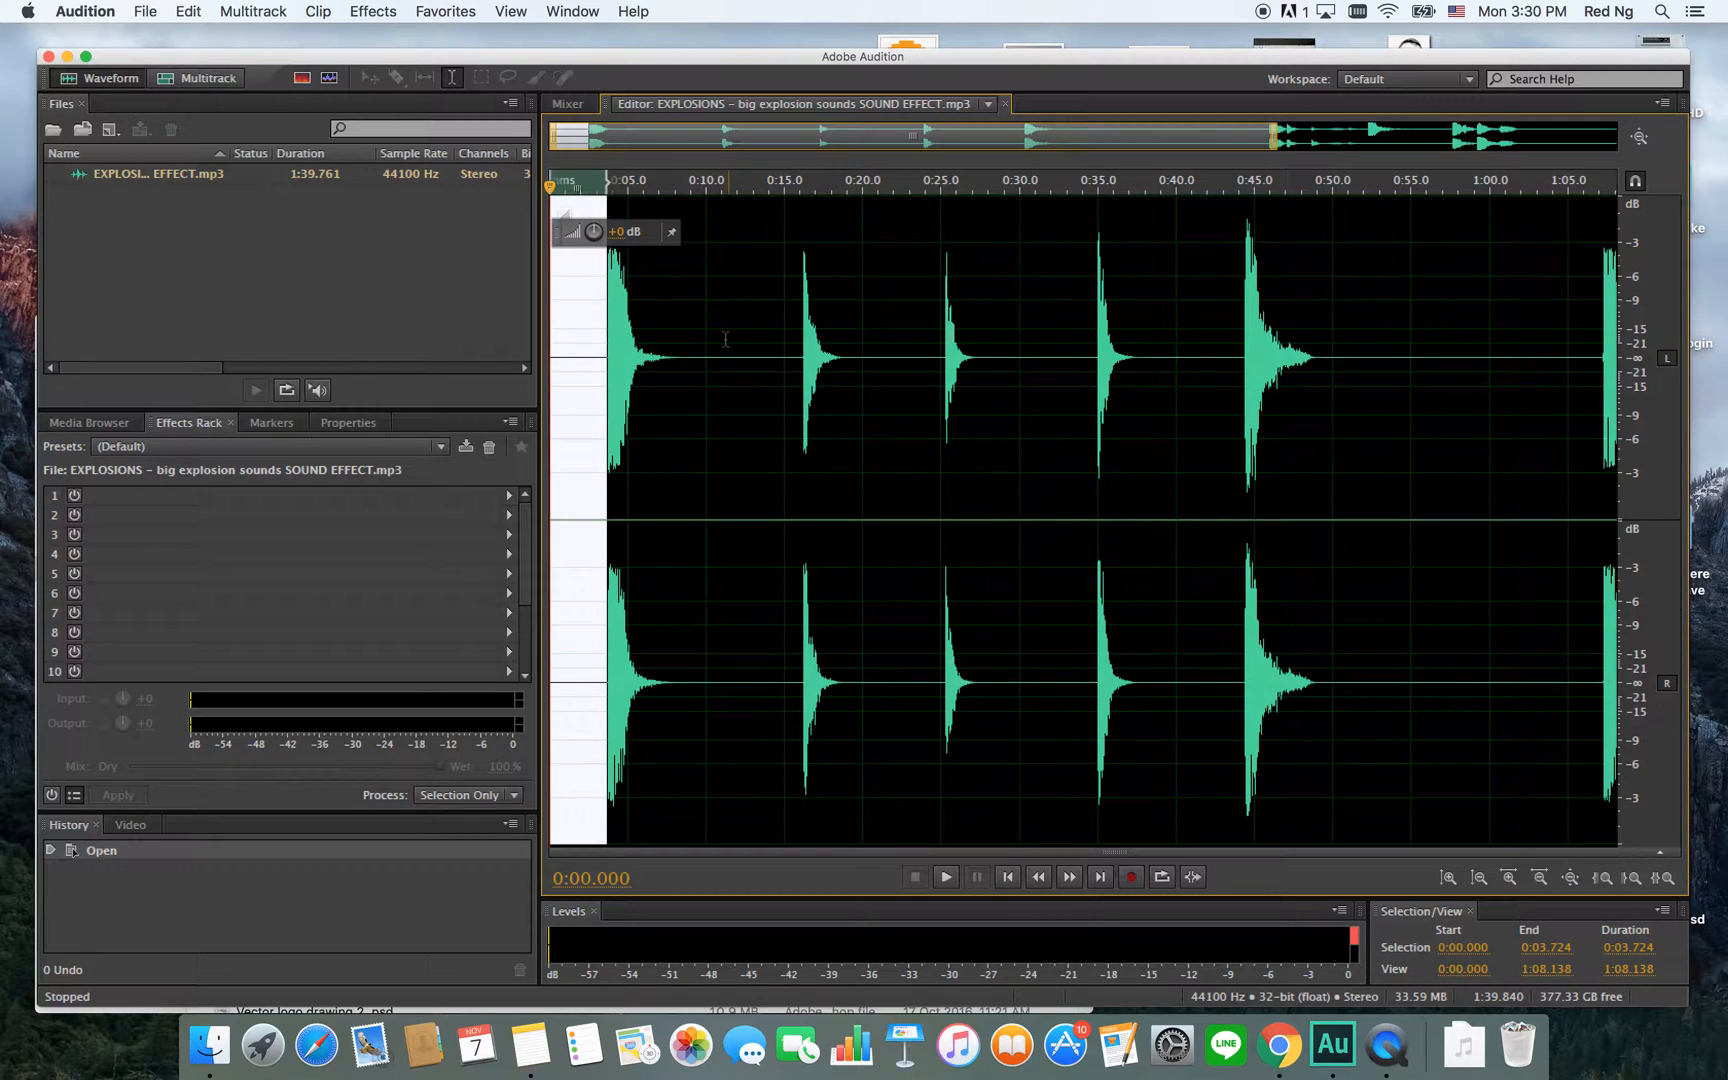
right_click(580, 302)
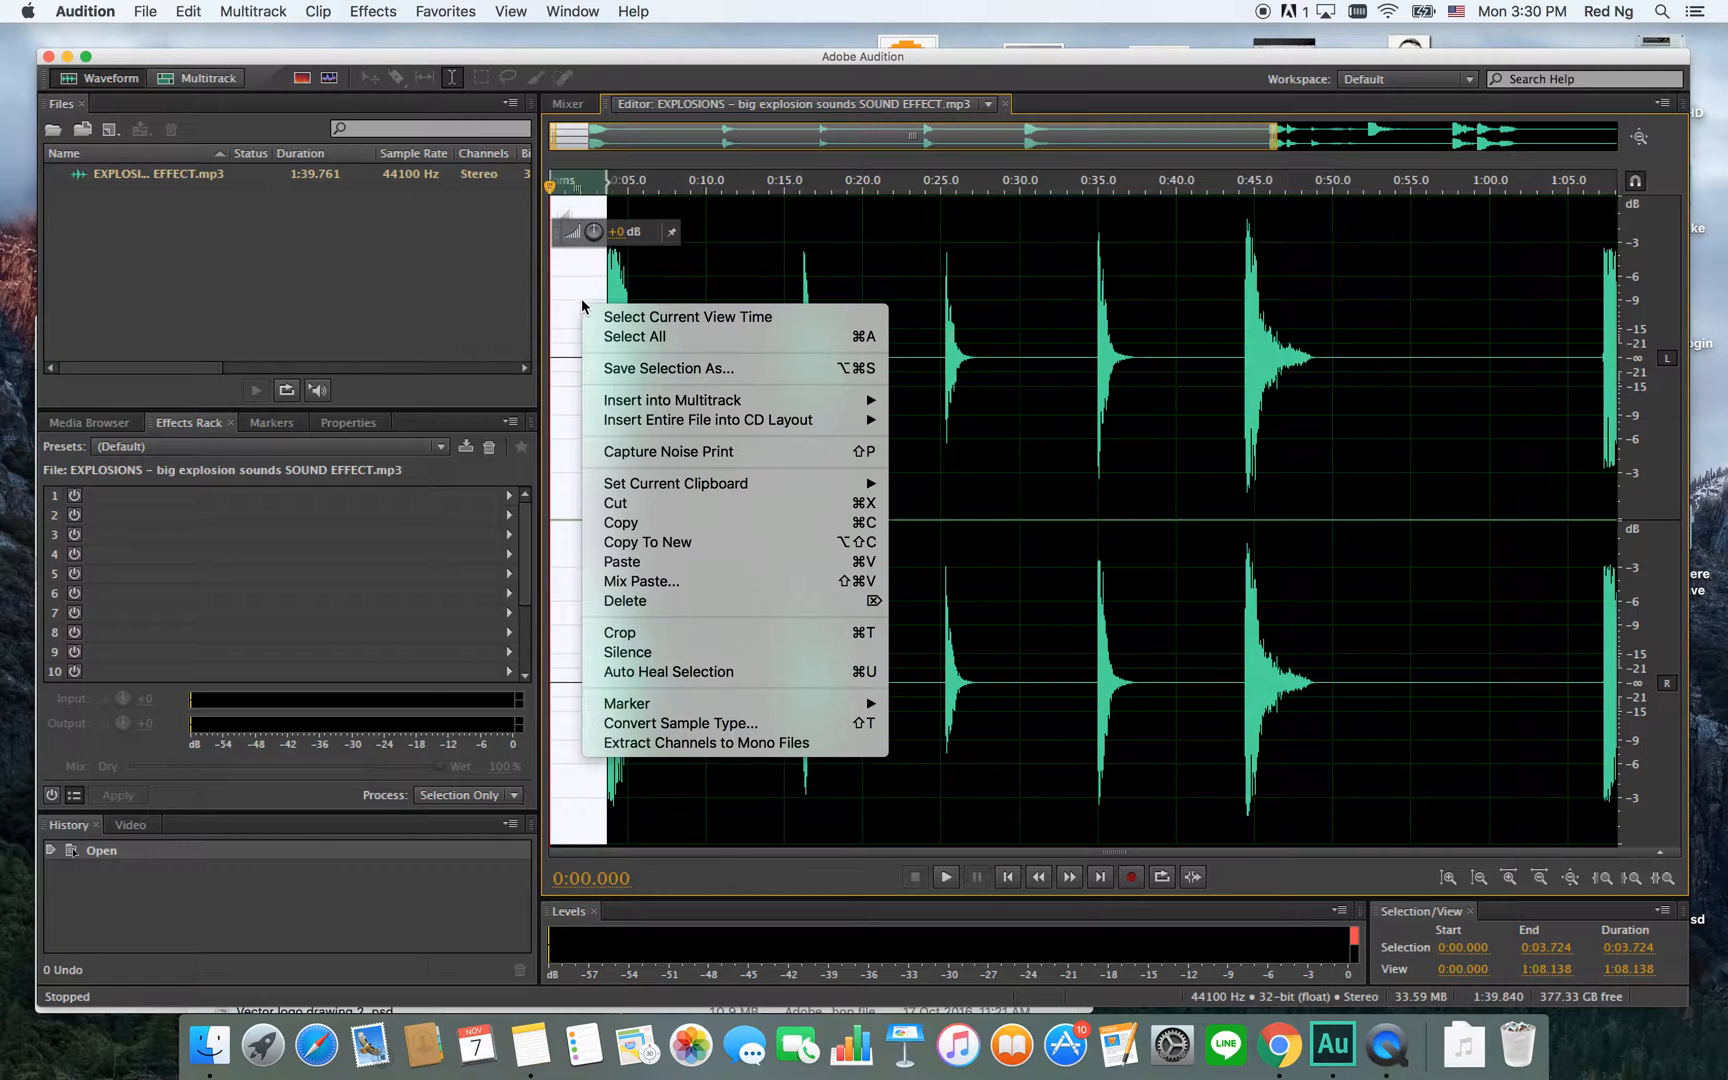
click(737, 600)
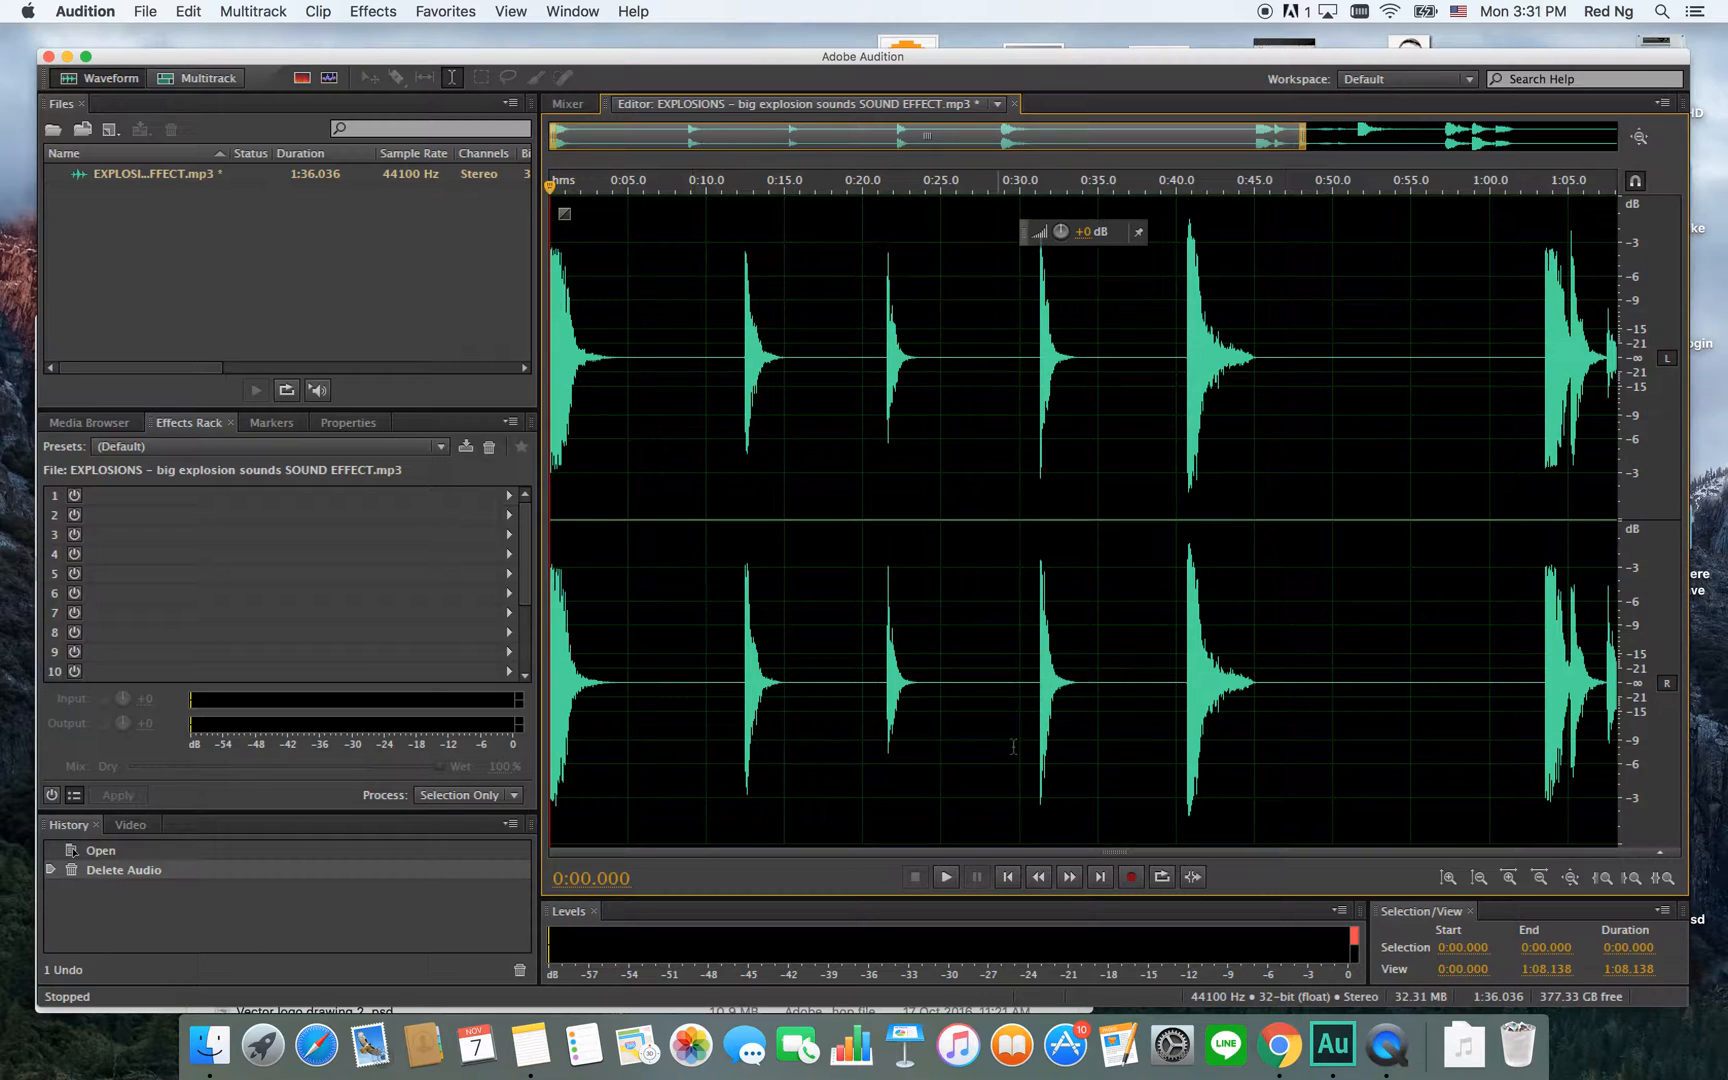
Play the trimmed recording from the start through the first explosion, stopping at about 0:05.4.
click(946, 877)
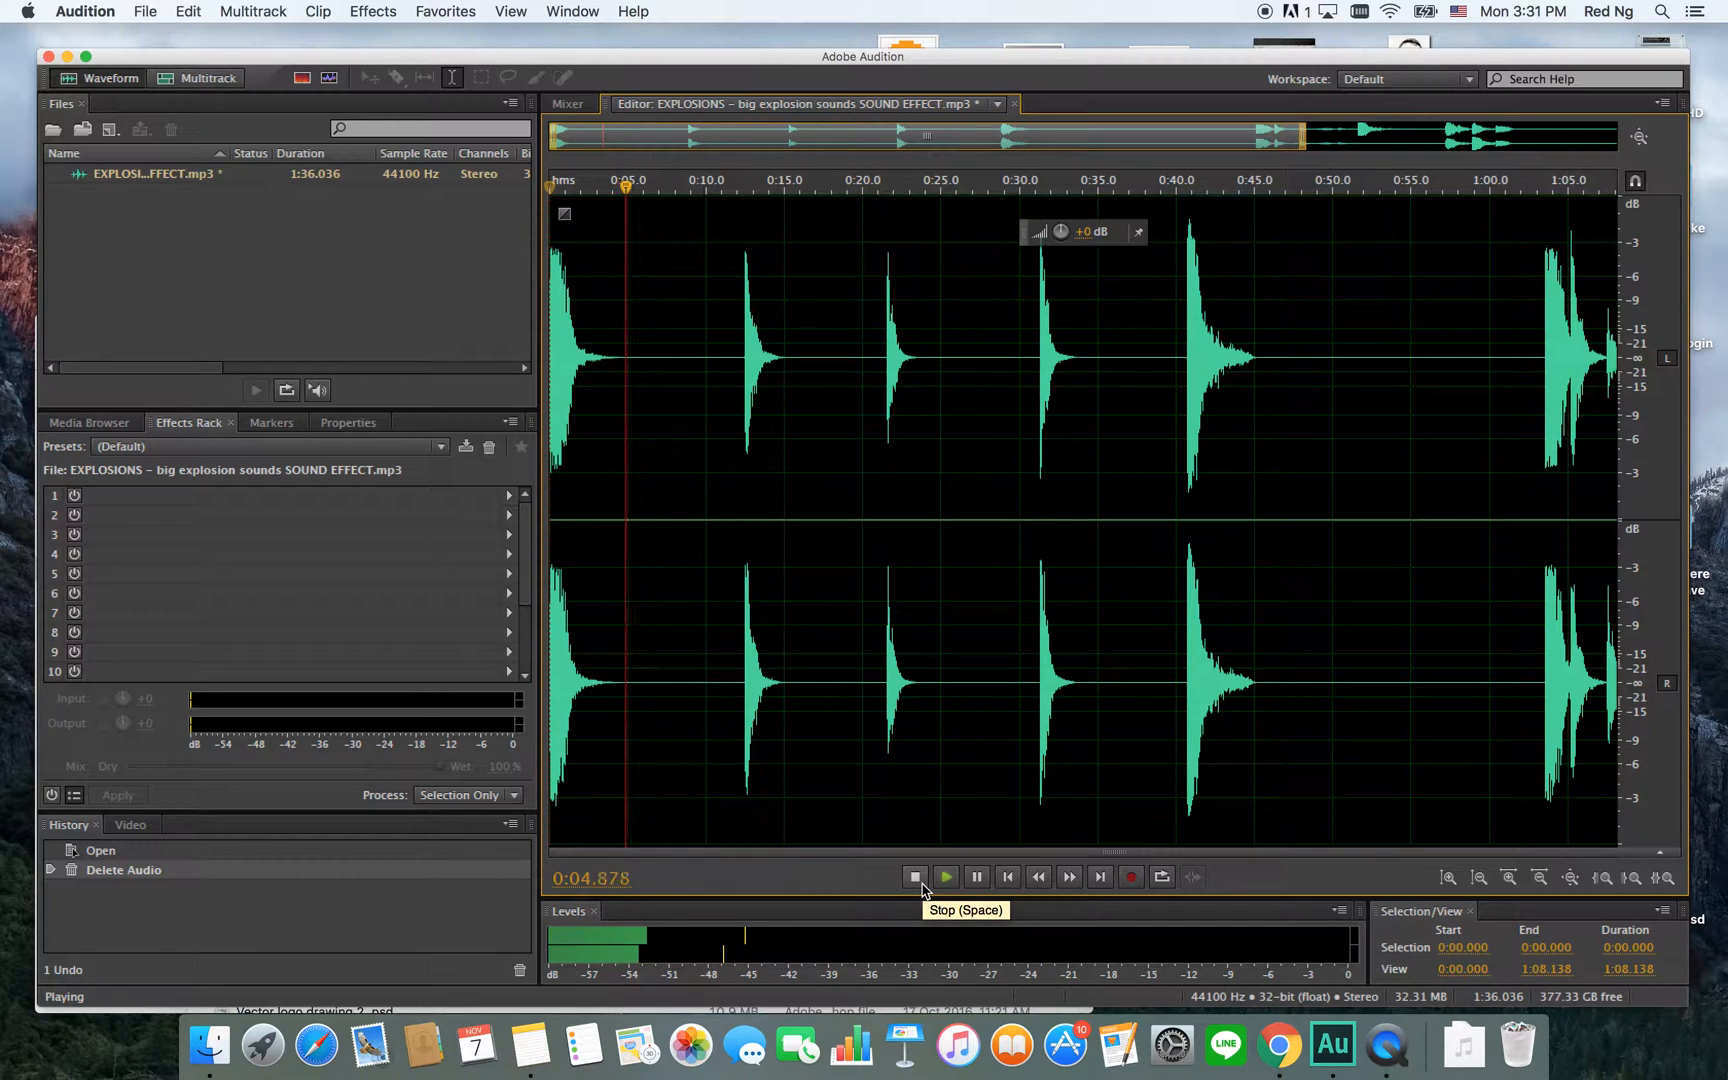
click(915, 877)
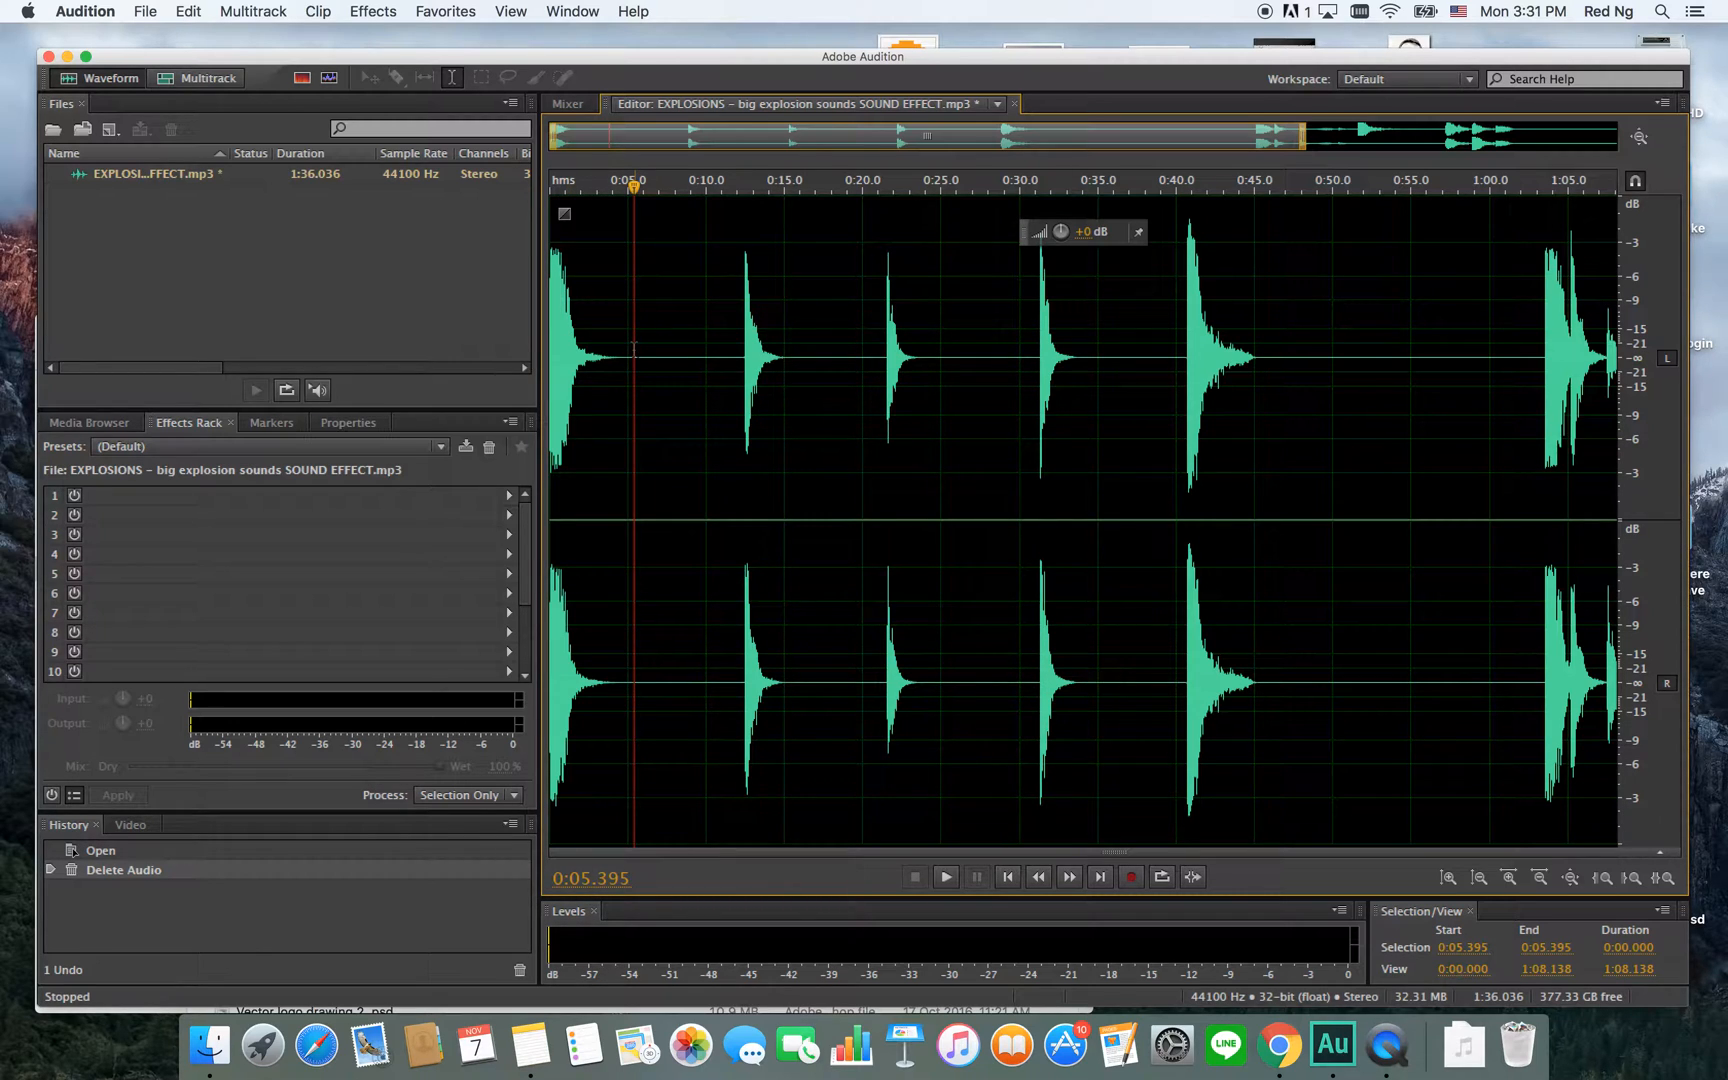
drag(633, 349, 1600, 214)
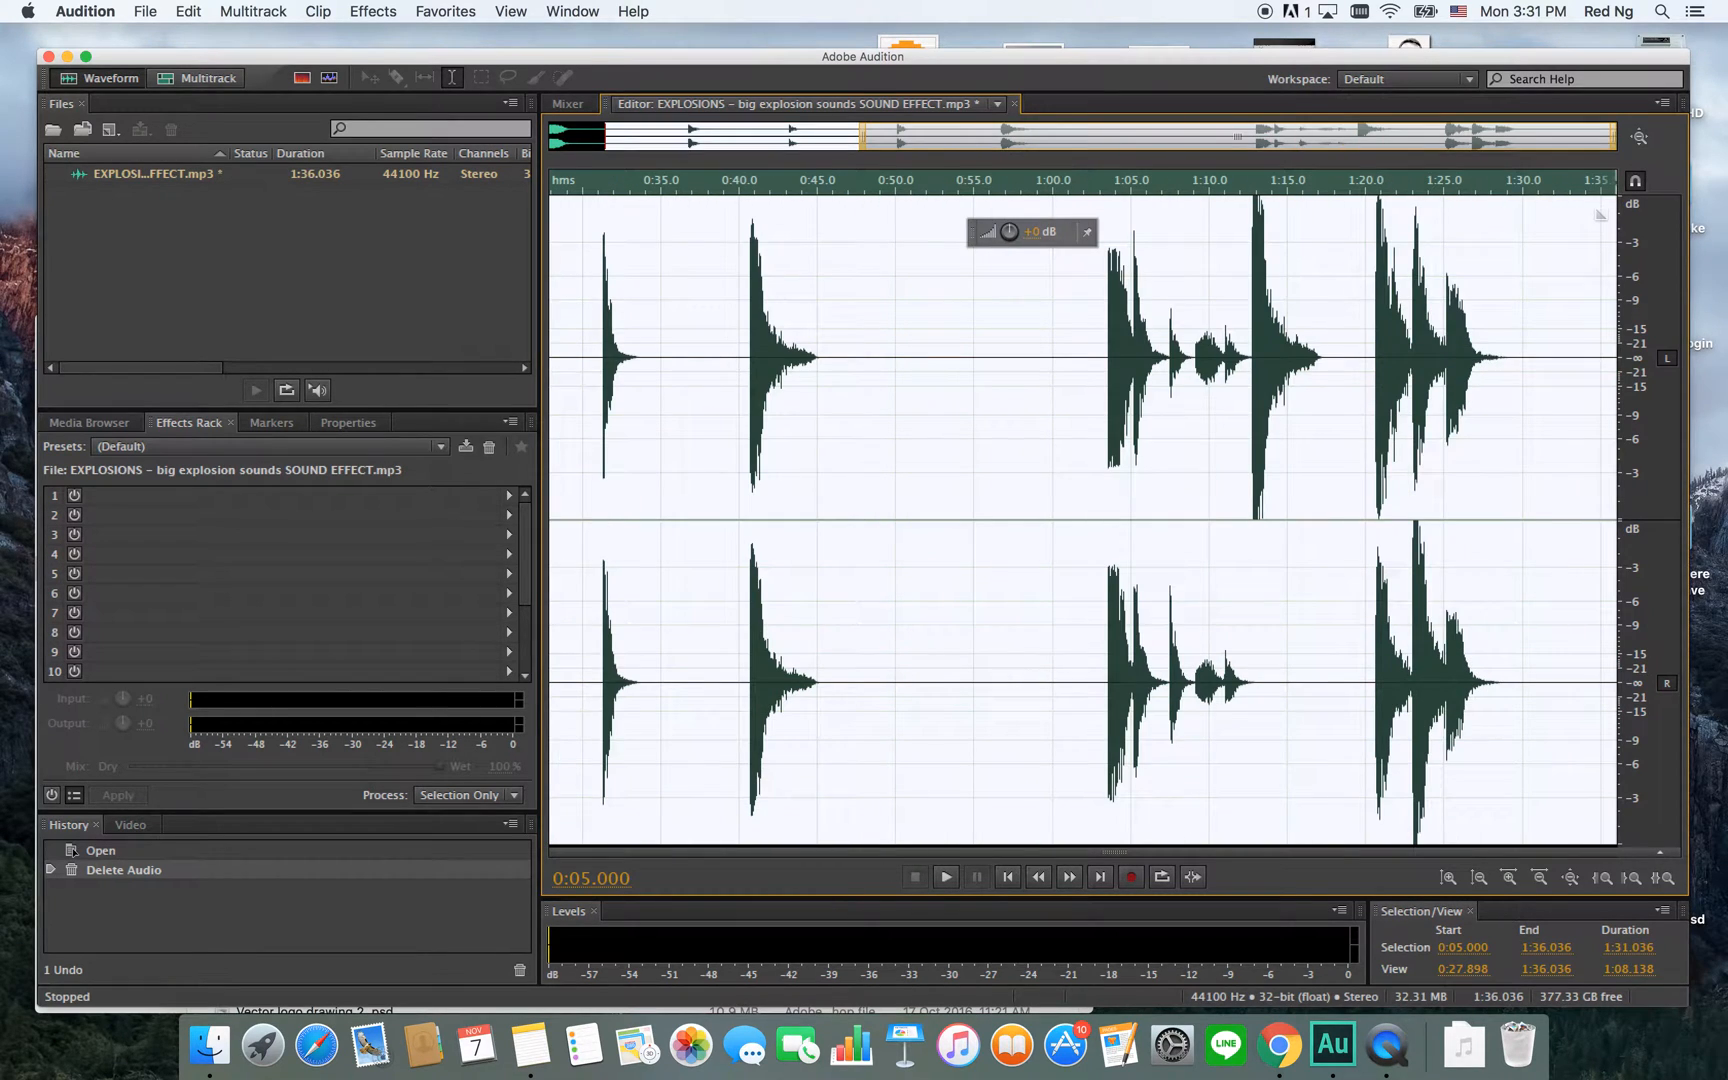
click(851, 568)
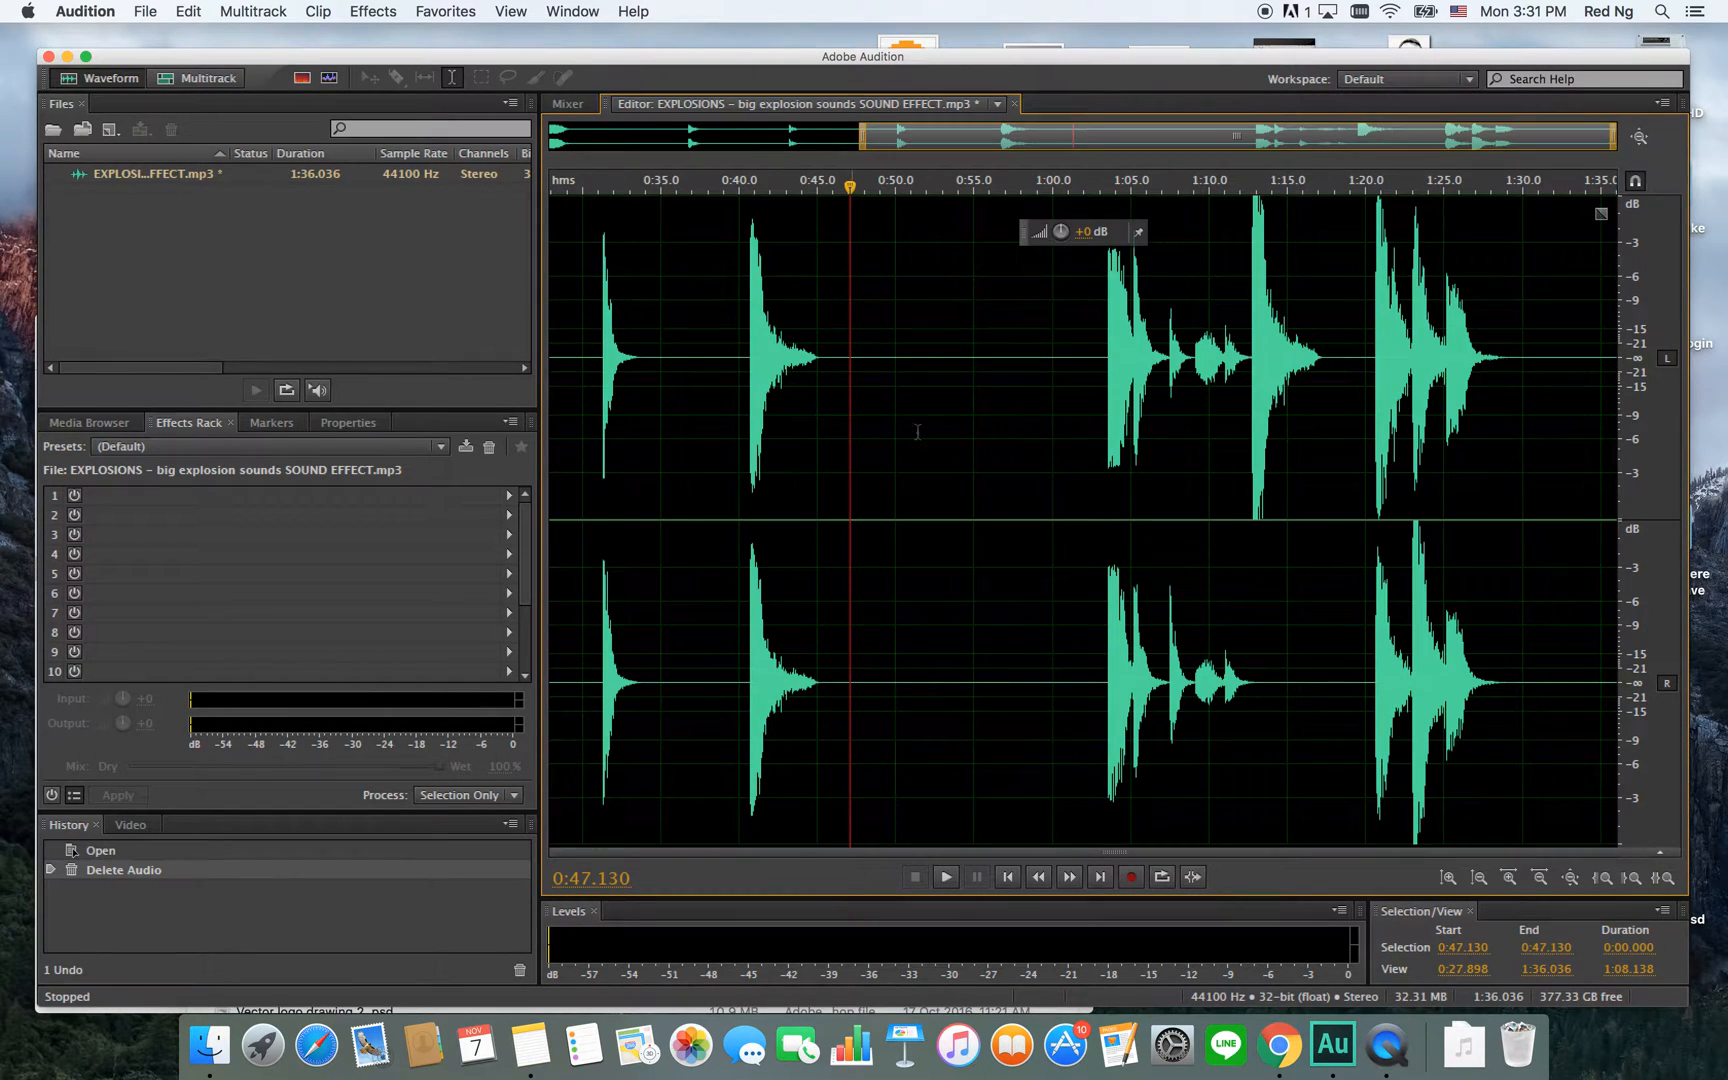
click(658, 142)
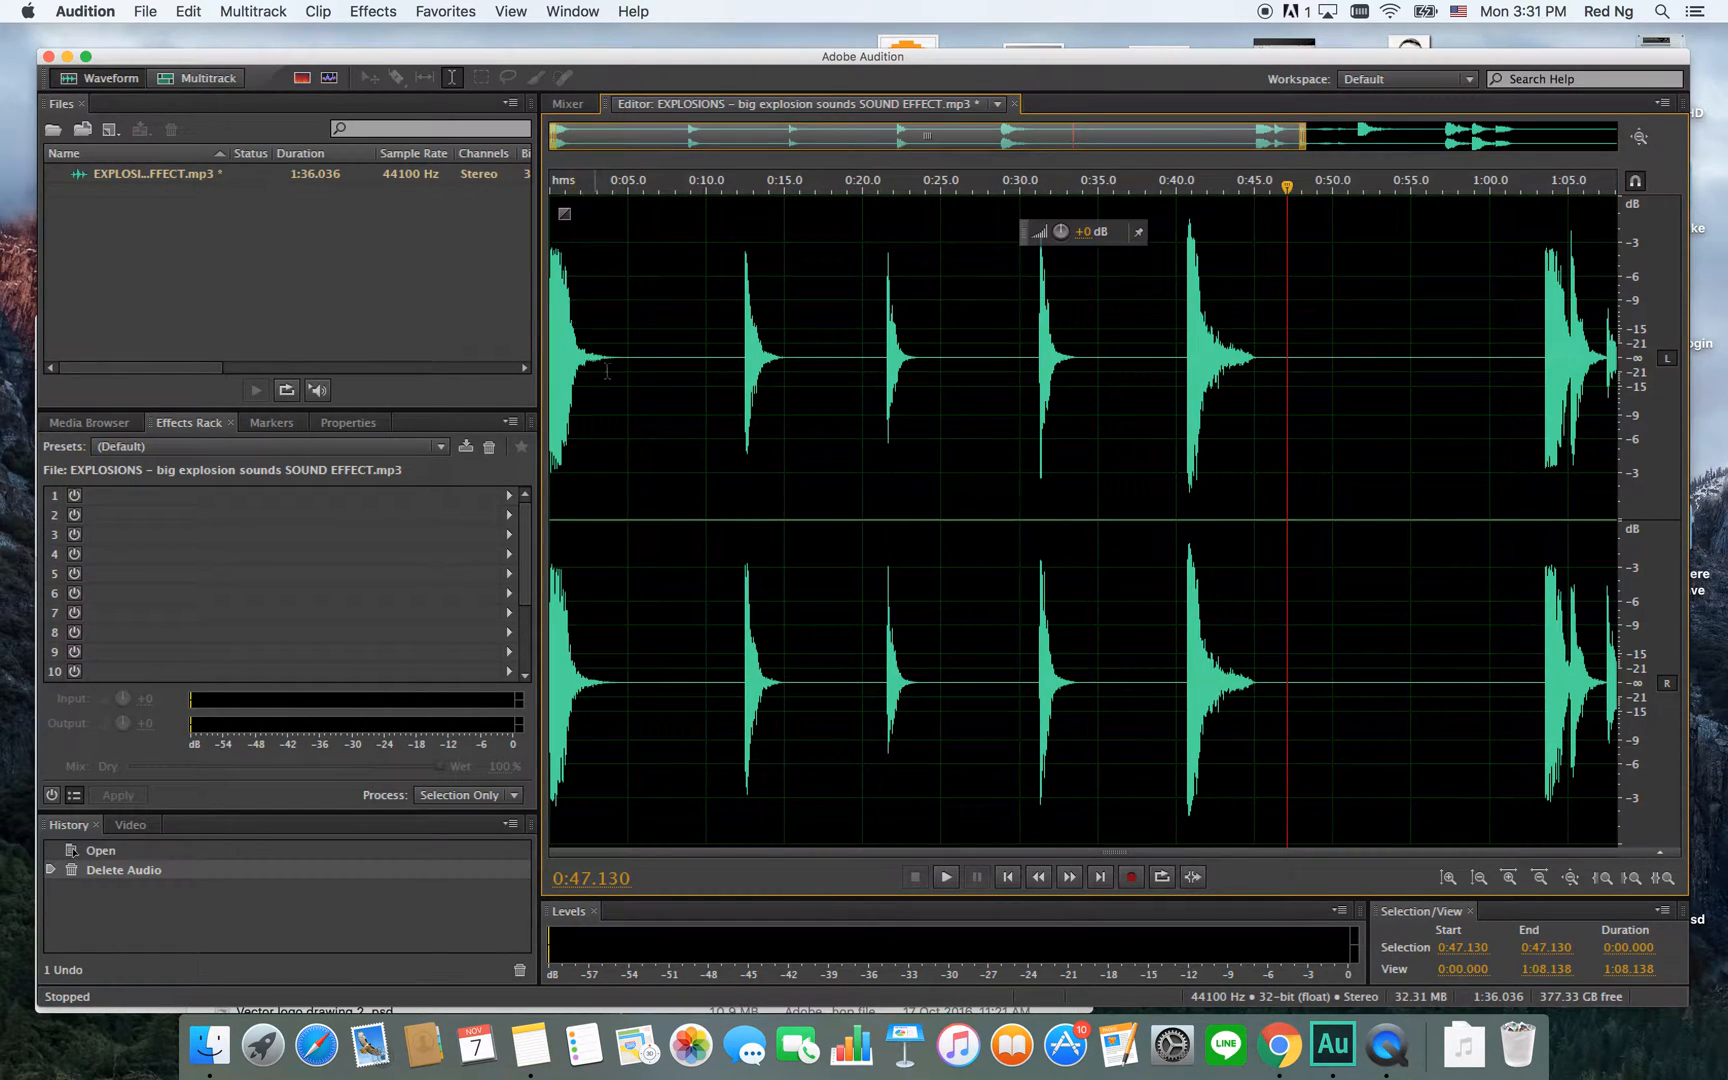
Copy the first explosion, from 0:00.000 to 0:05.000, into a new audio file.
drag(628, 362, 552, 350)
right_click(588, 345)
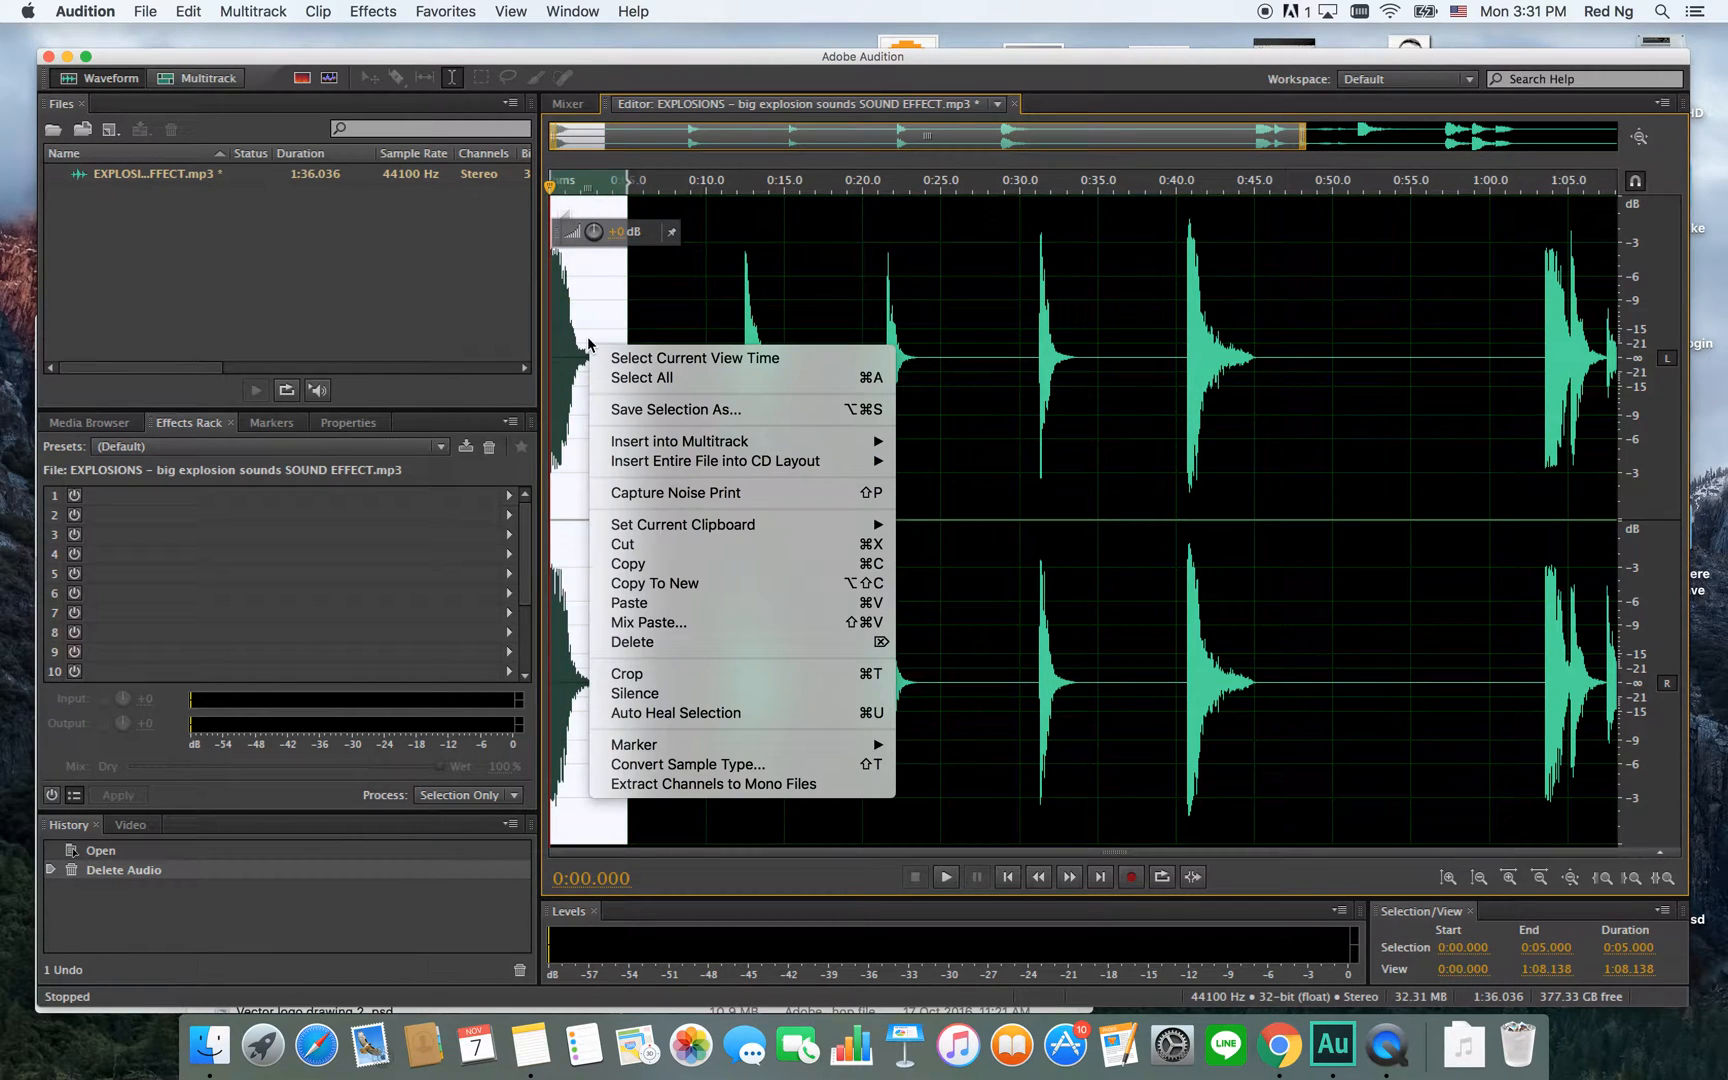
click(749, 591)
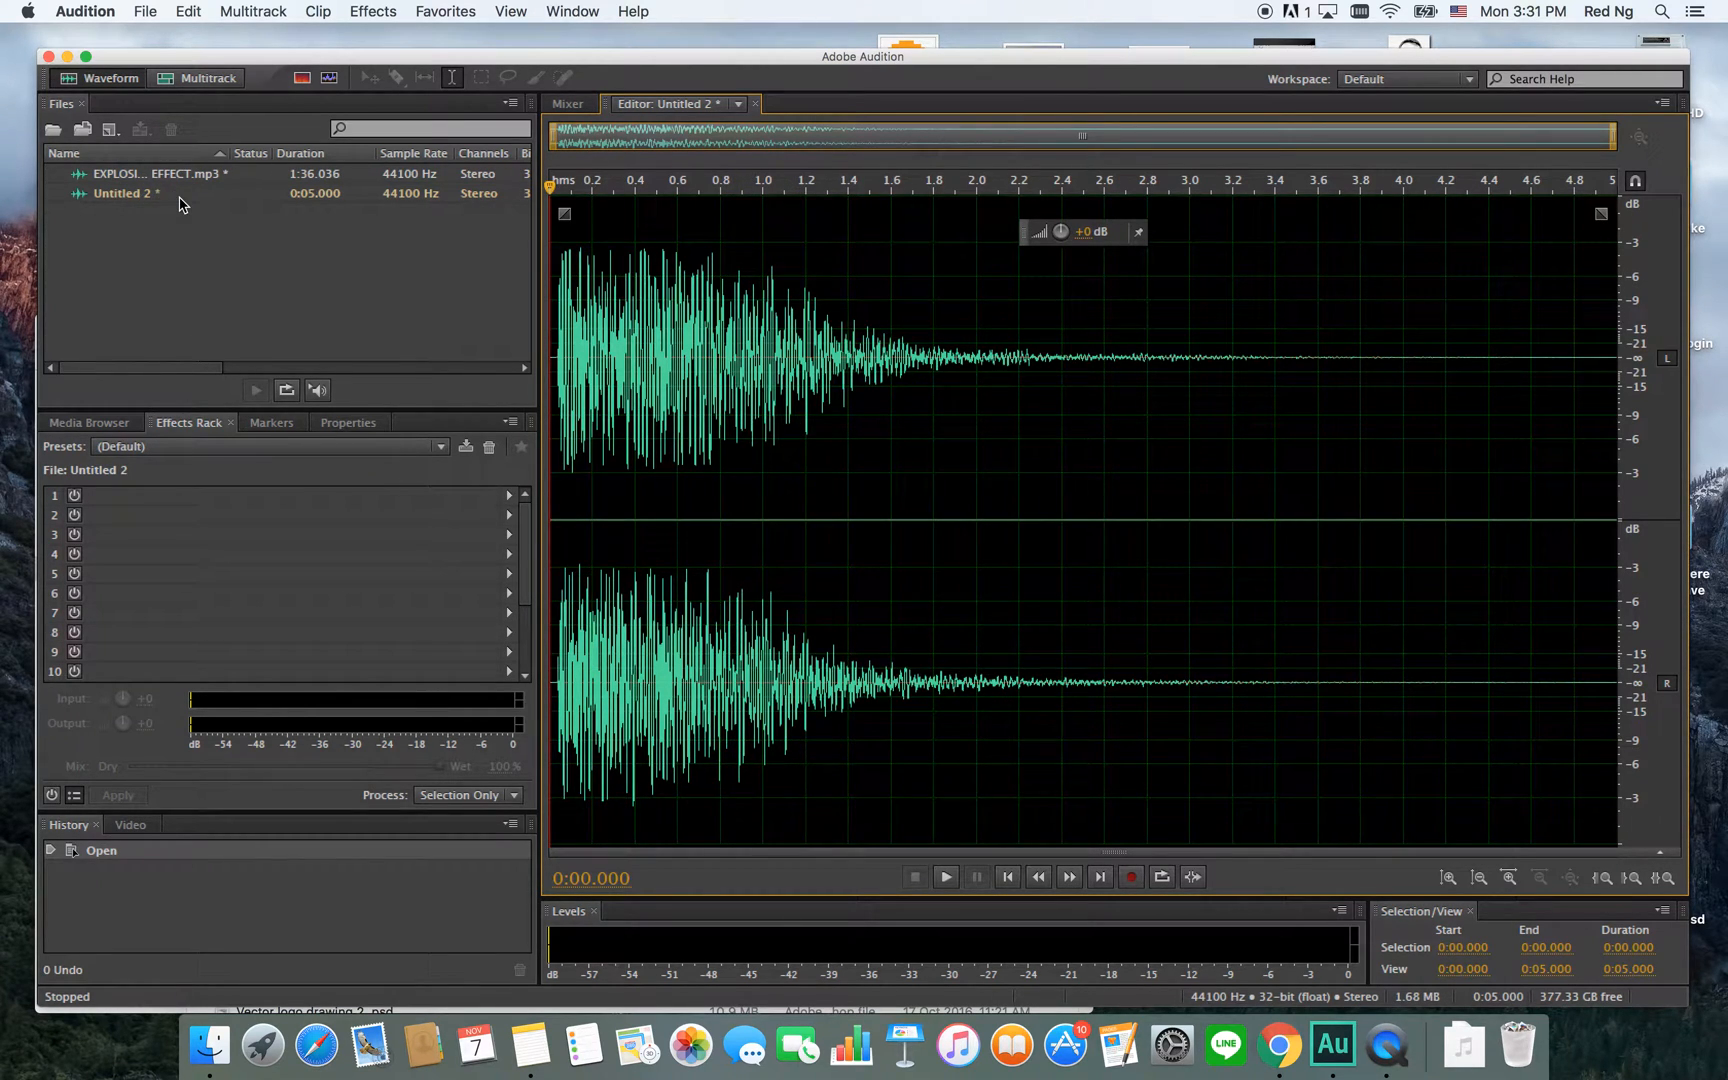
Switch to the original explosions recording and back to the new Untitled 2 clip to compare the two open files.
click(744, 104)
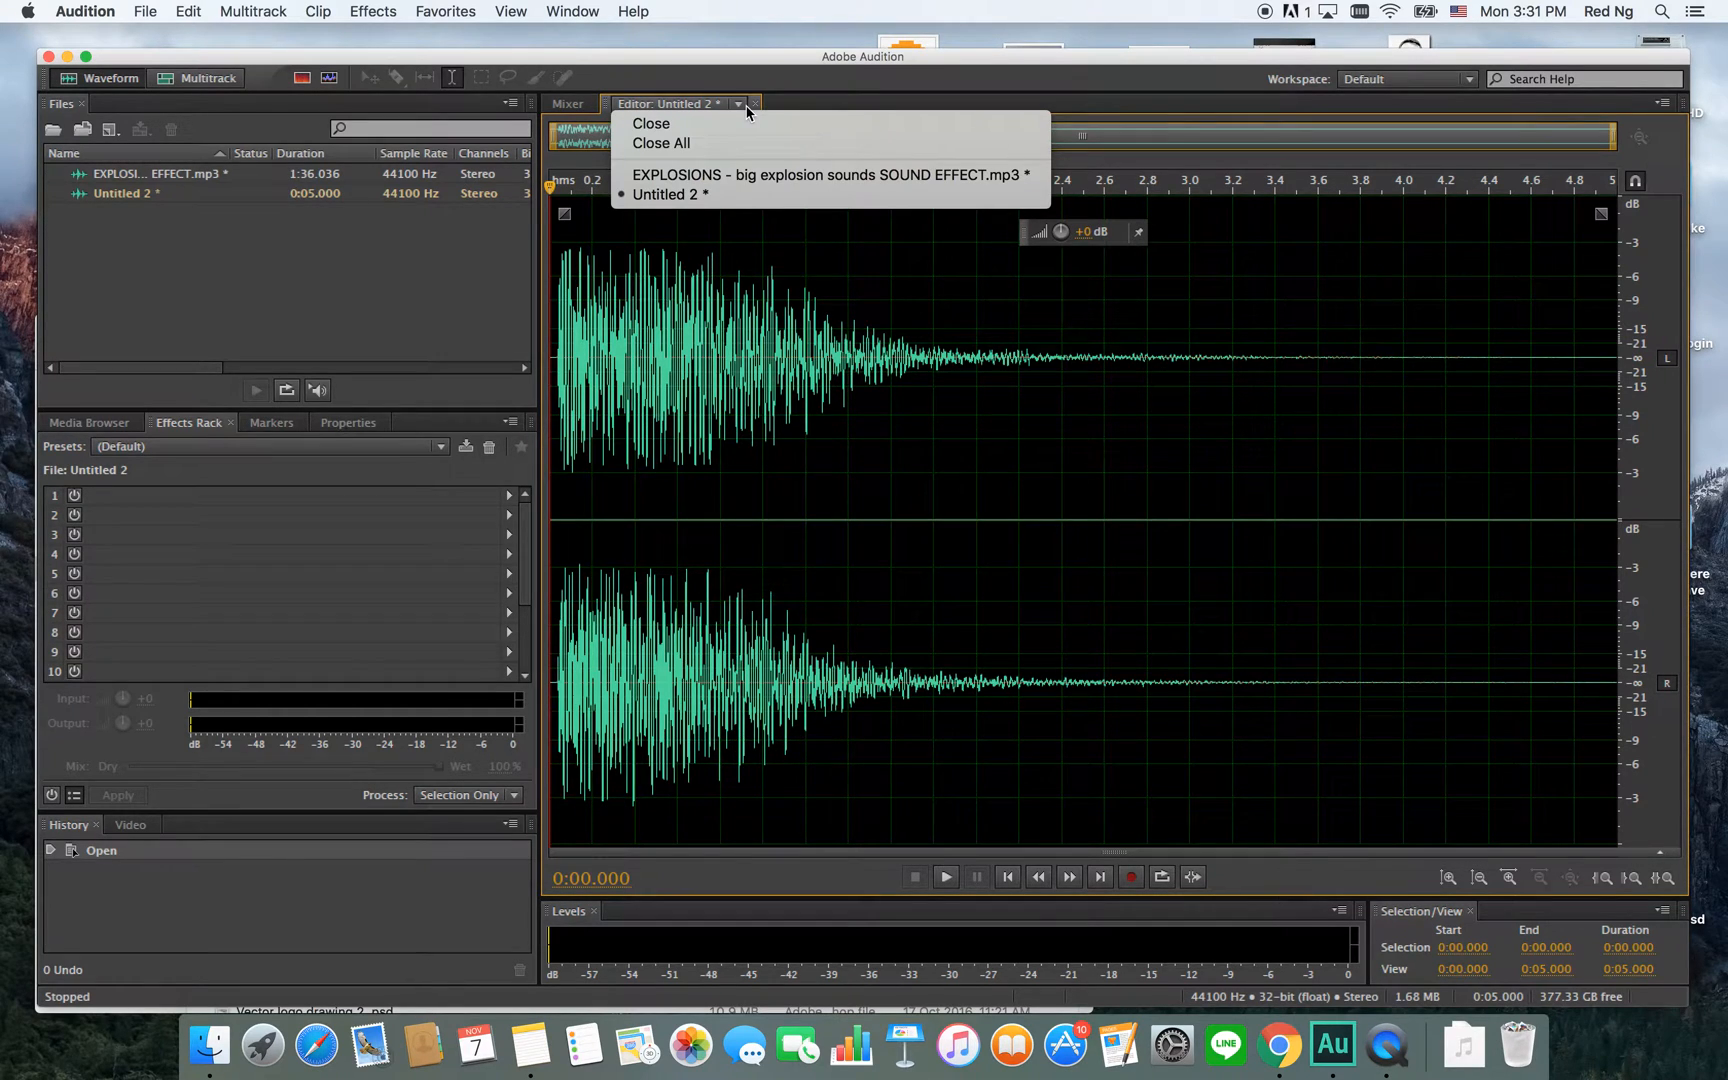
click(744, 104)
double_click(258, 180)
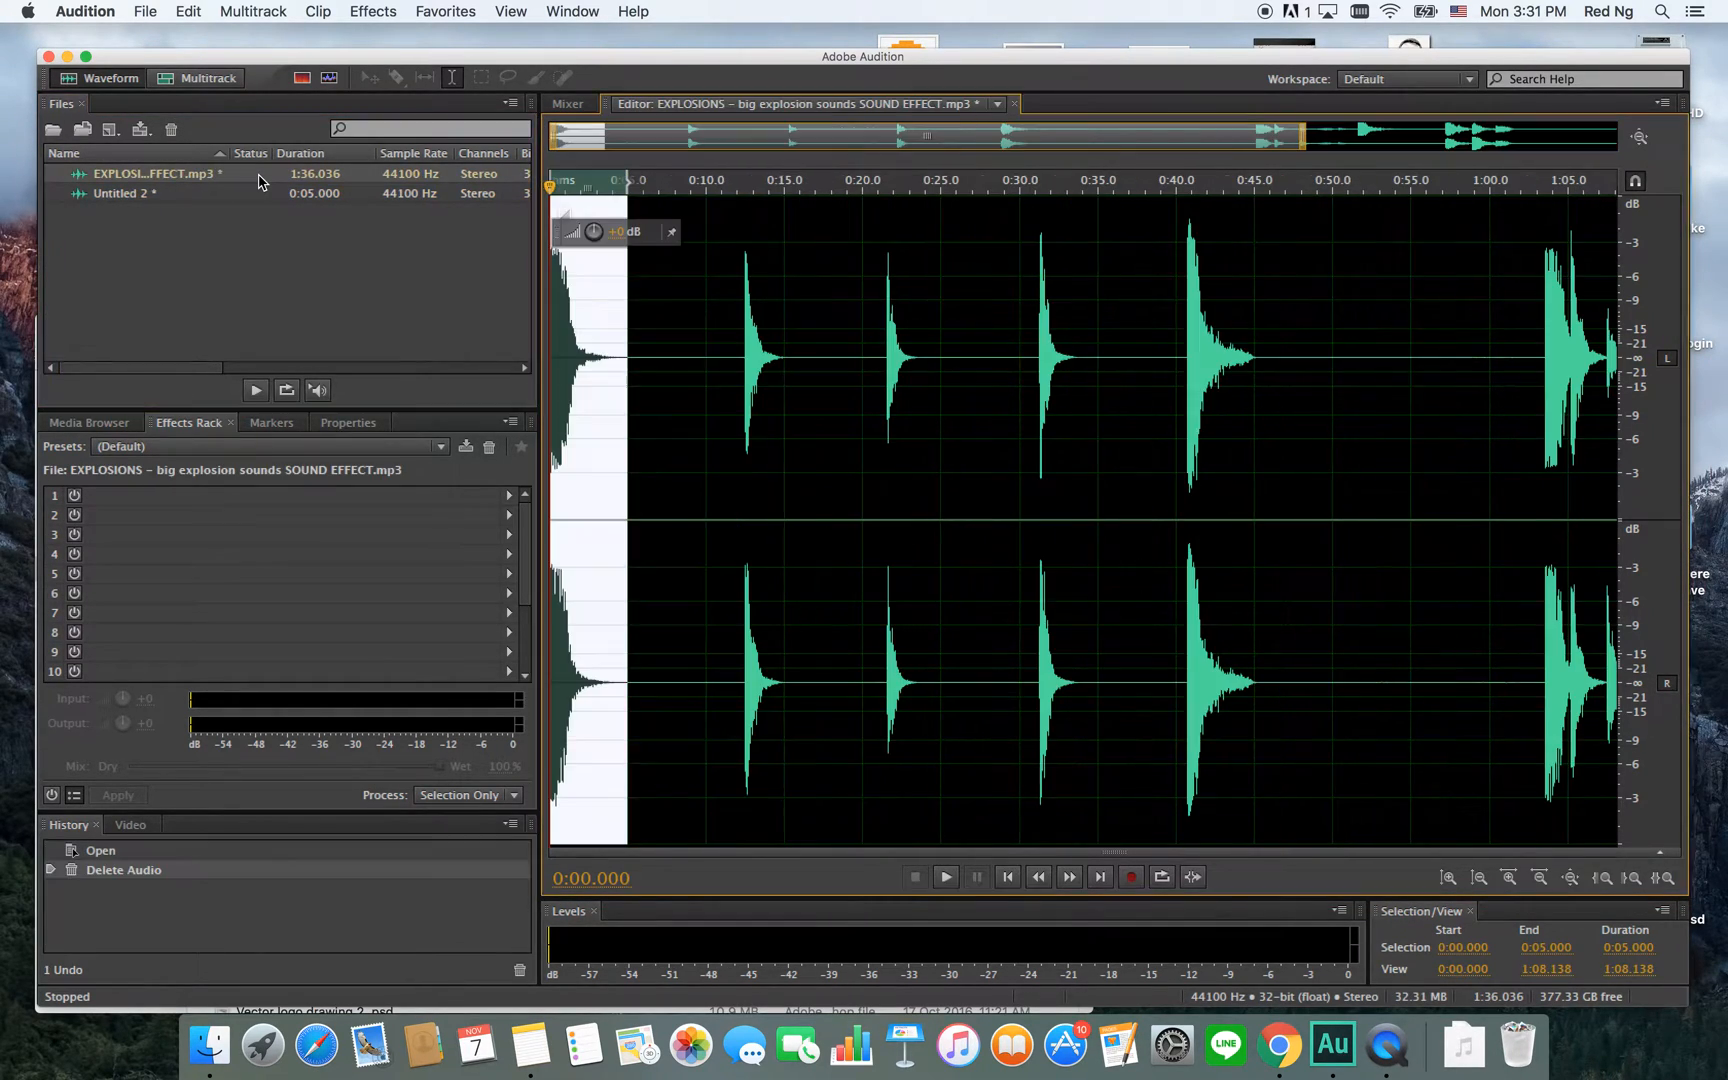
click(256, 198)
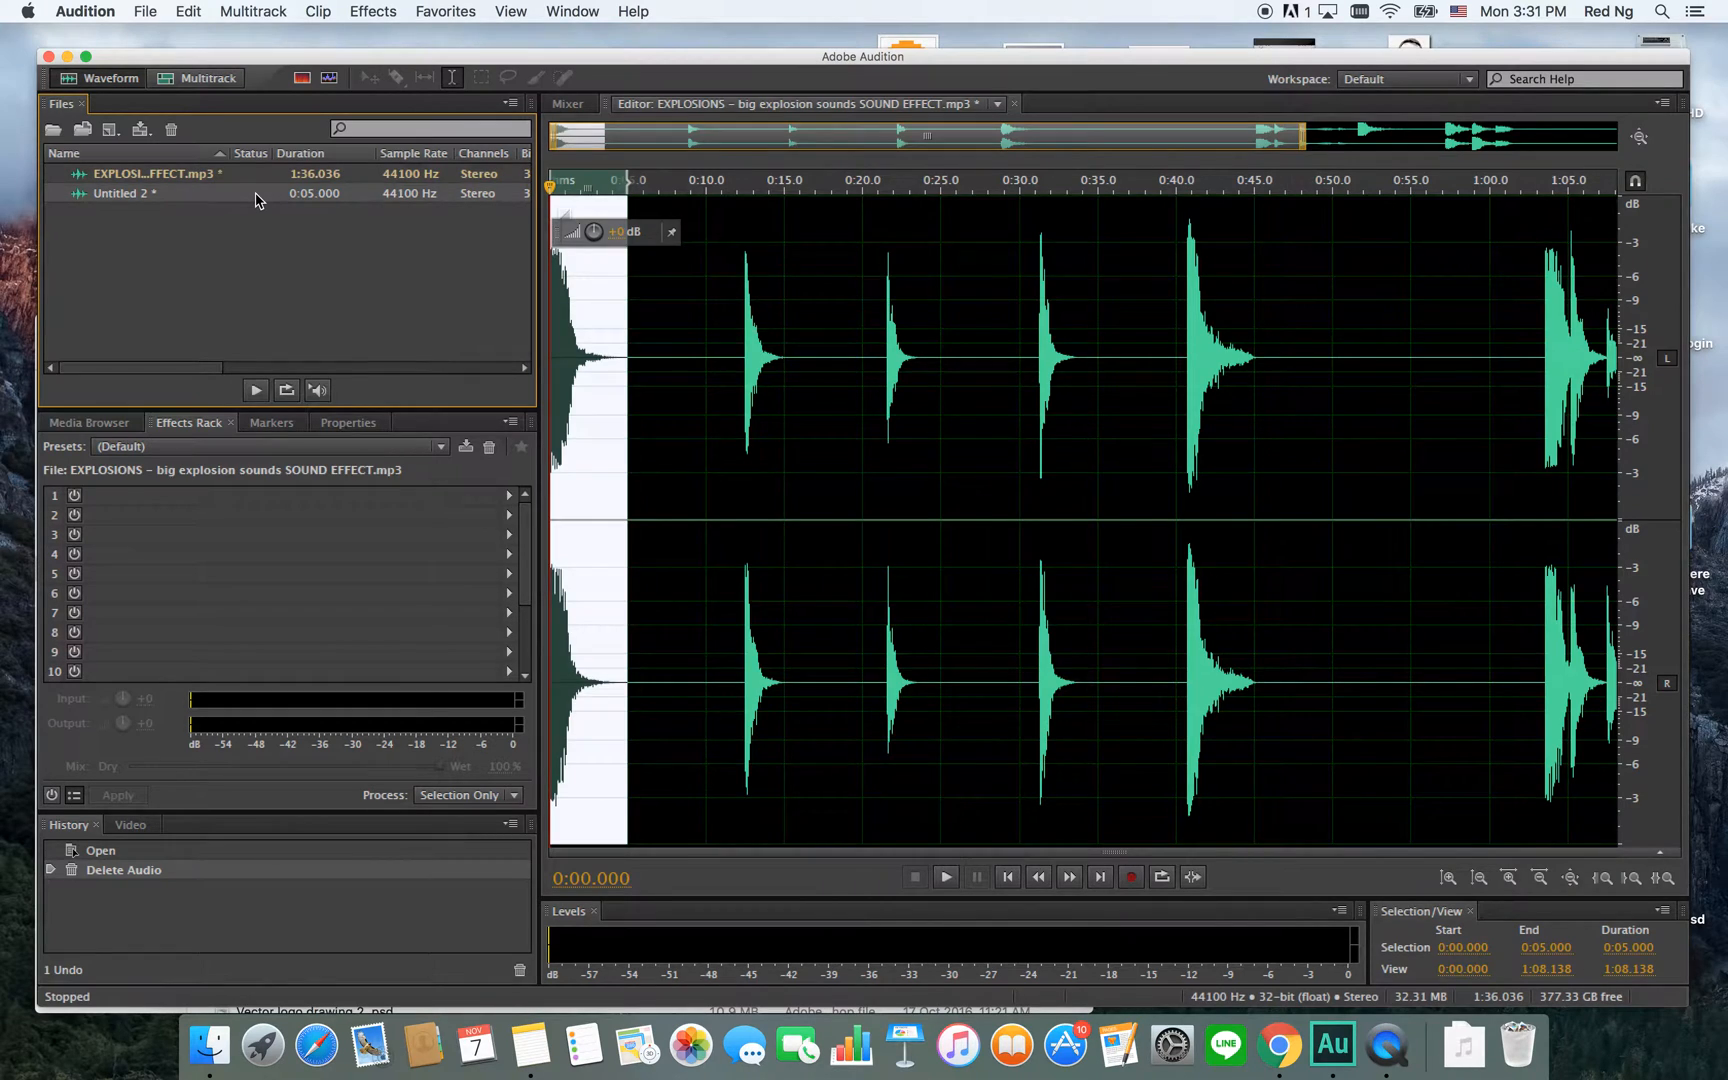
double_click(256, 196)
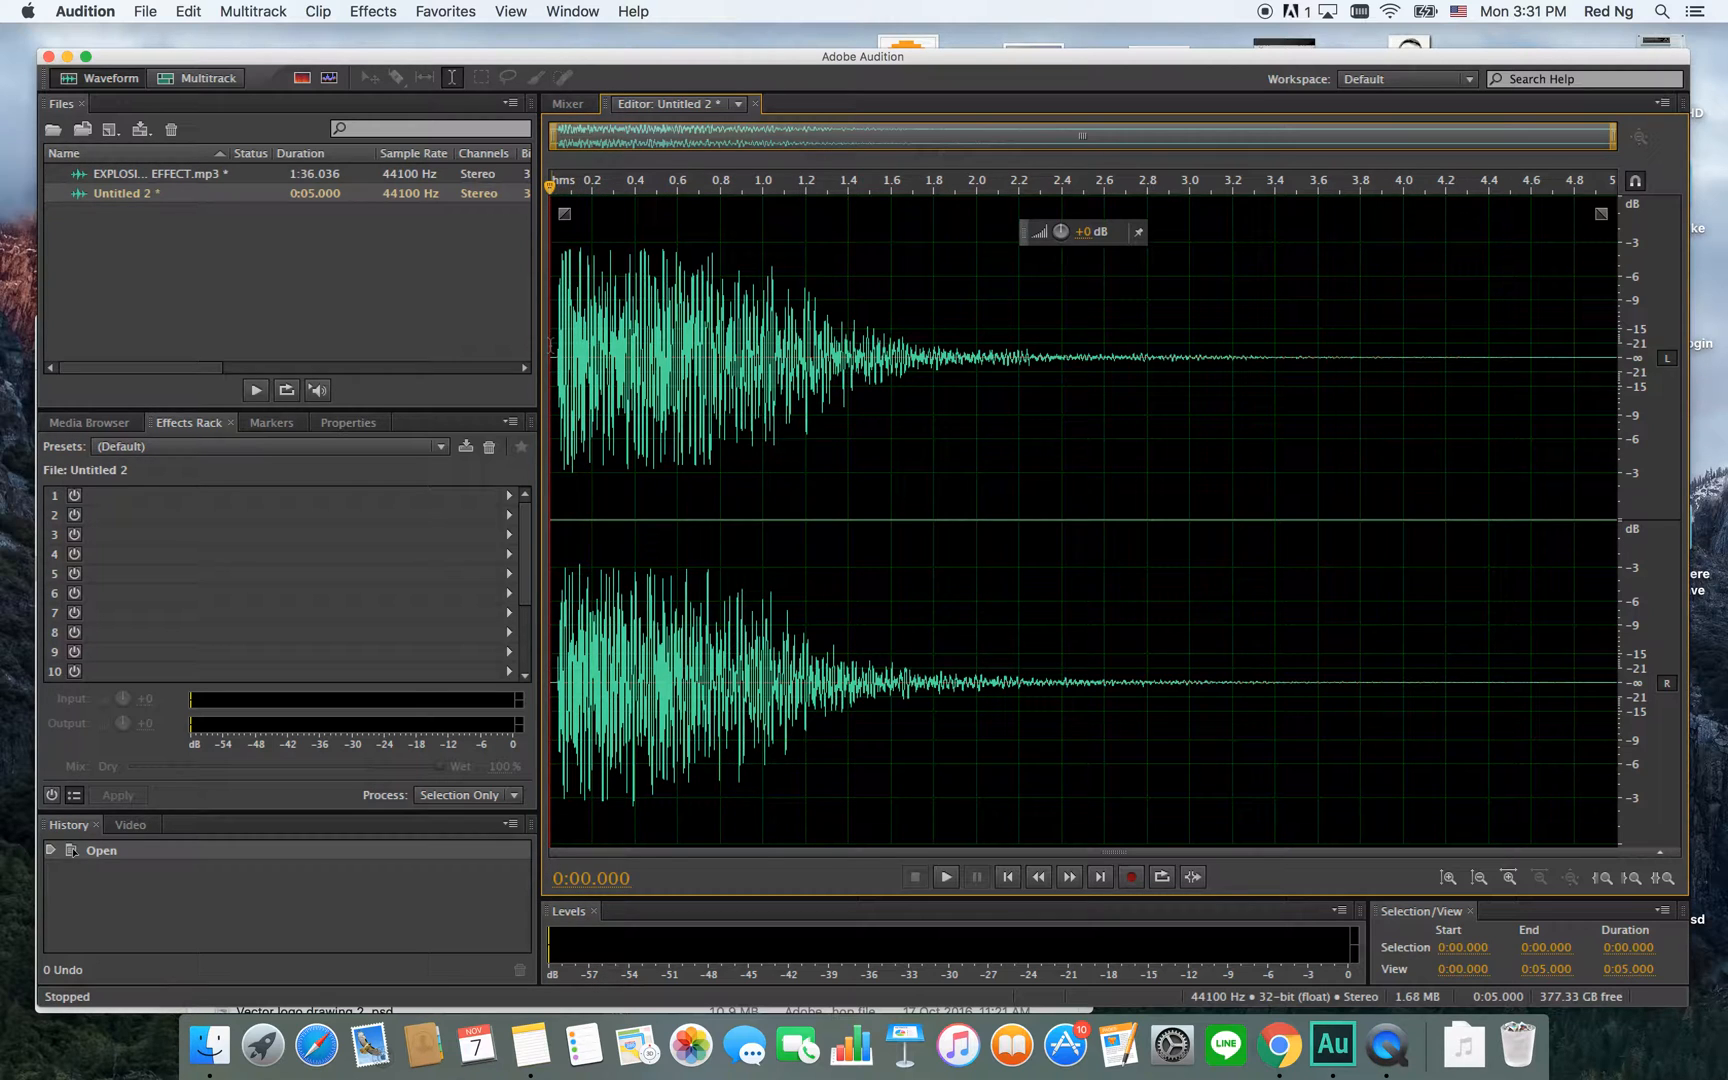
Play the copied explosion clip twice from its start, stopping at about 0:04.0.
click(950, 879)
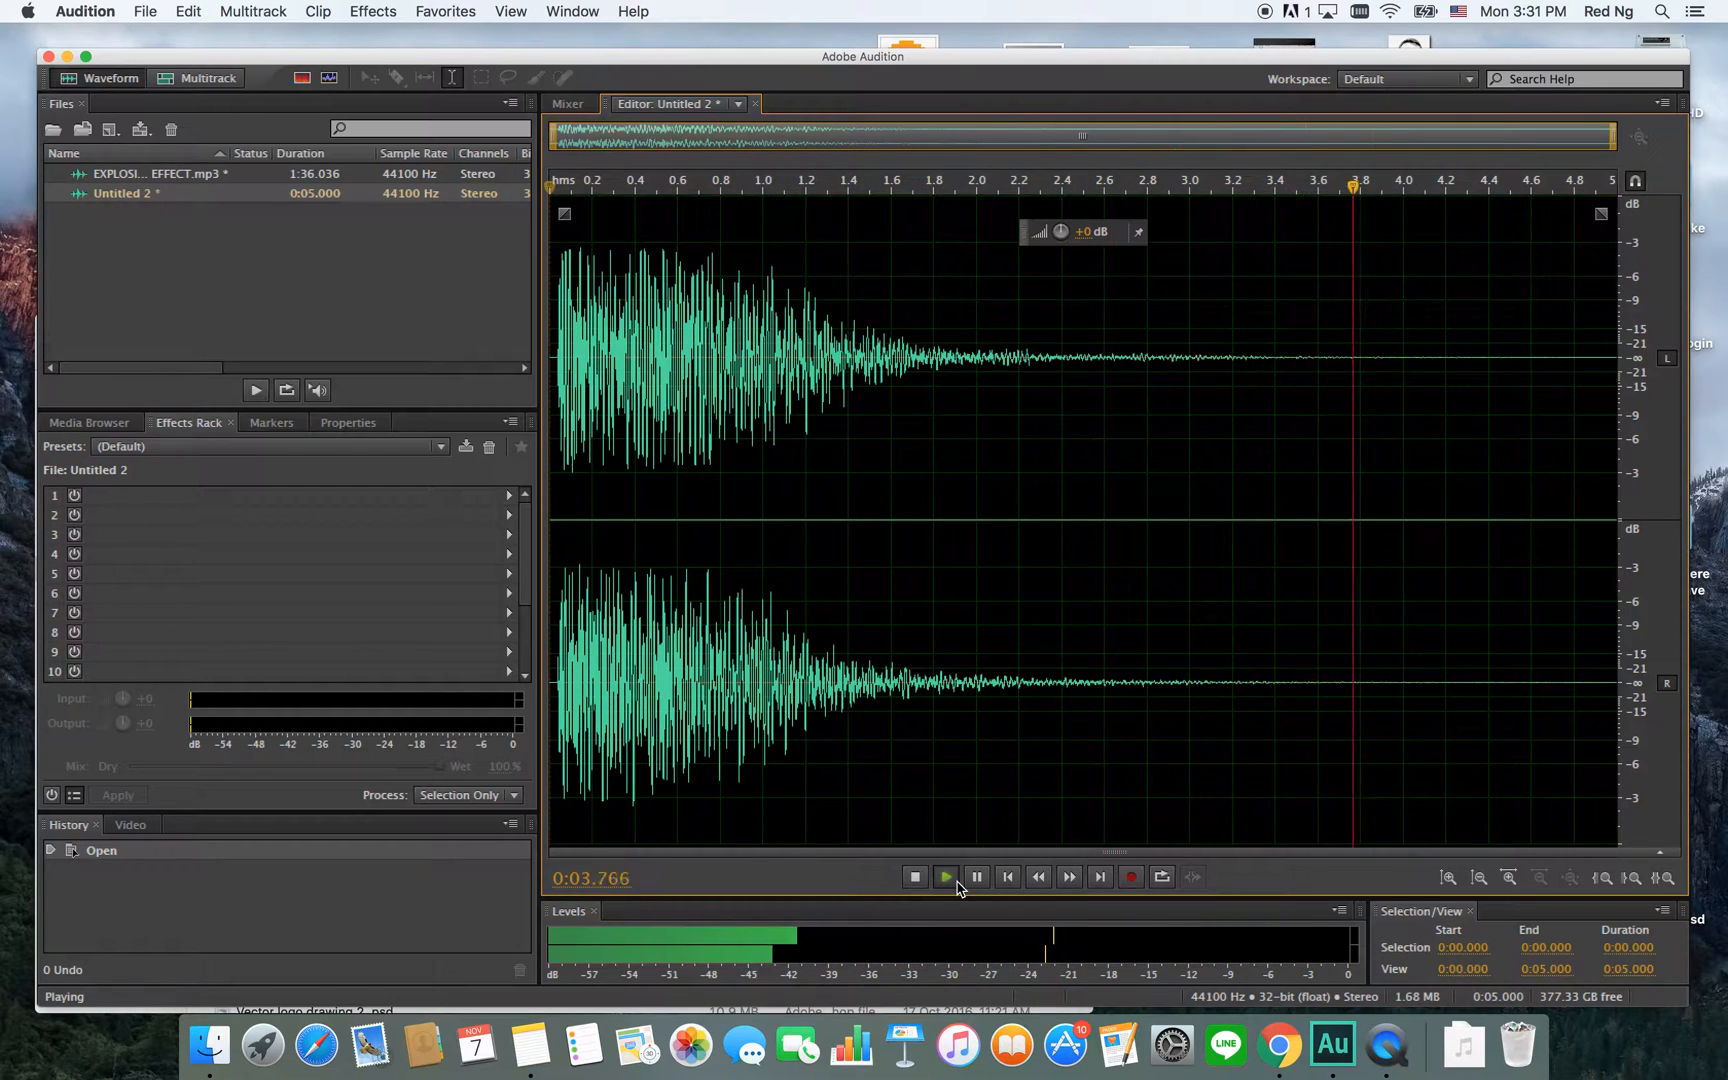
click(956, 883)
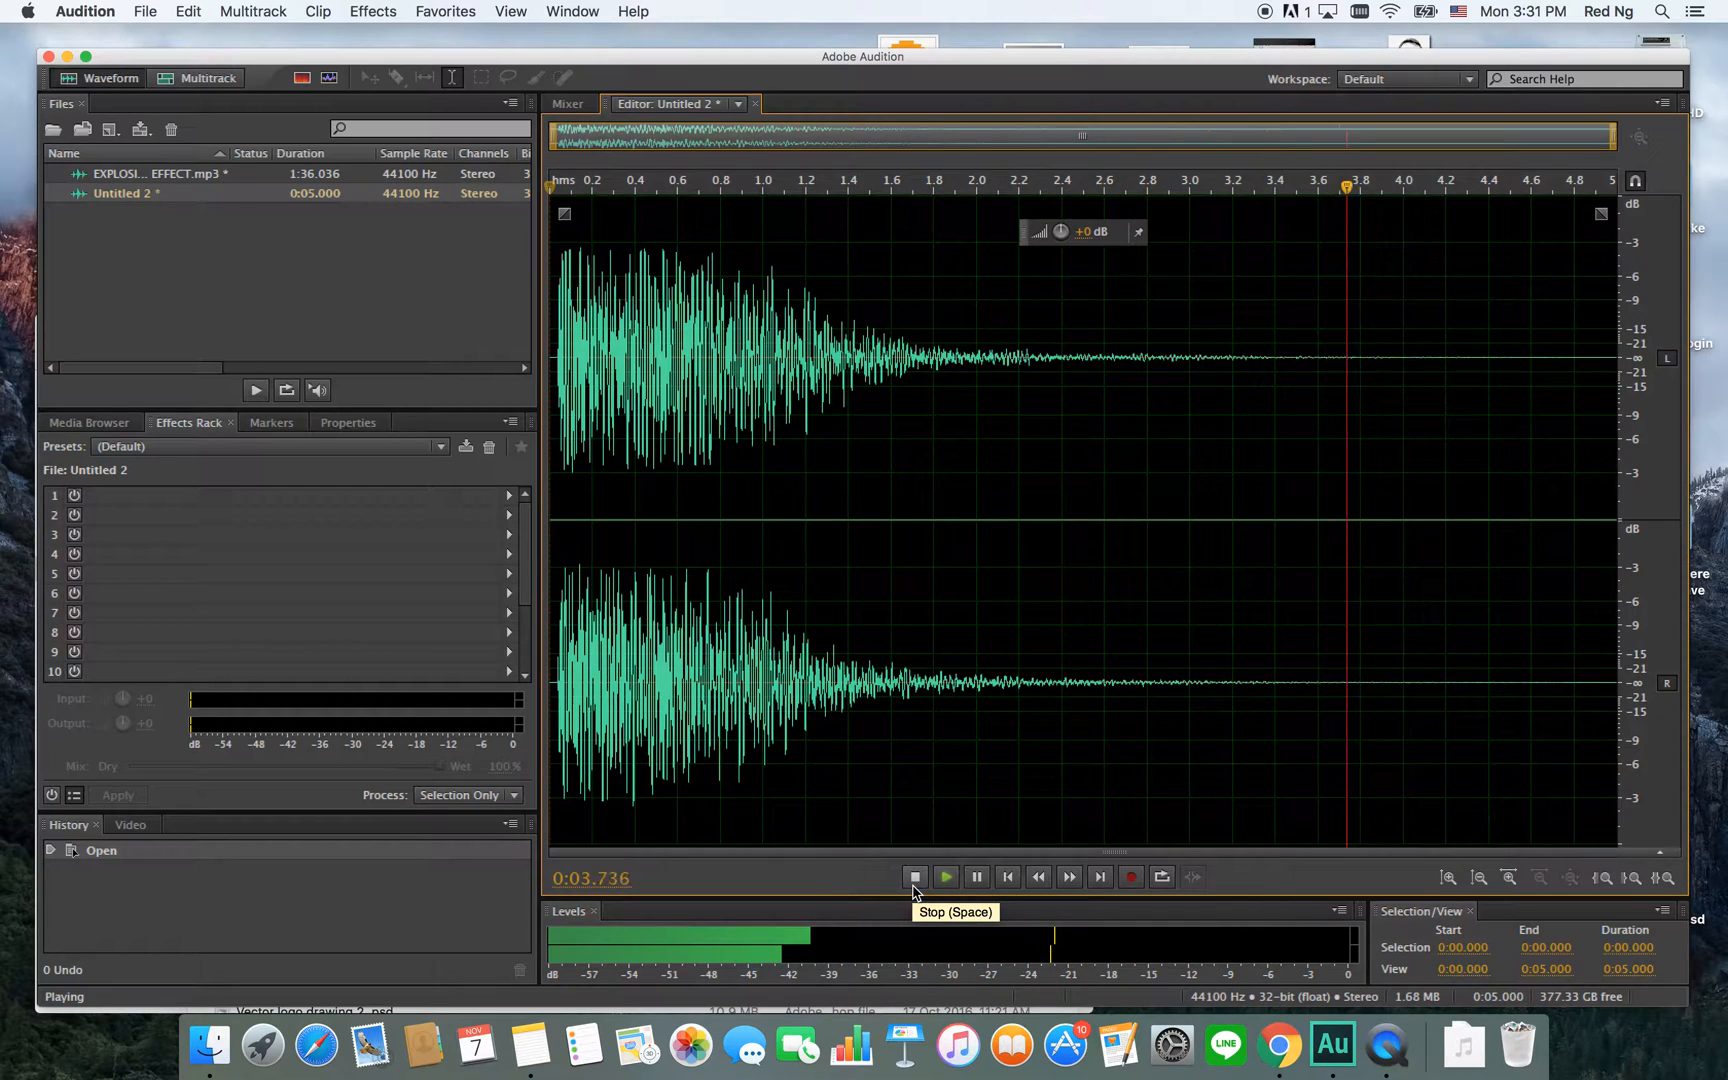
click(914, 880)
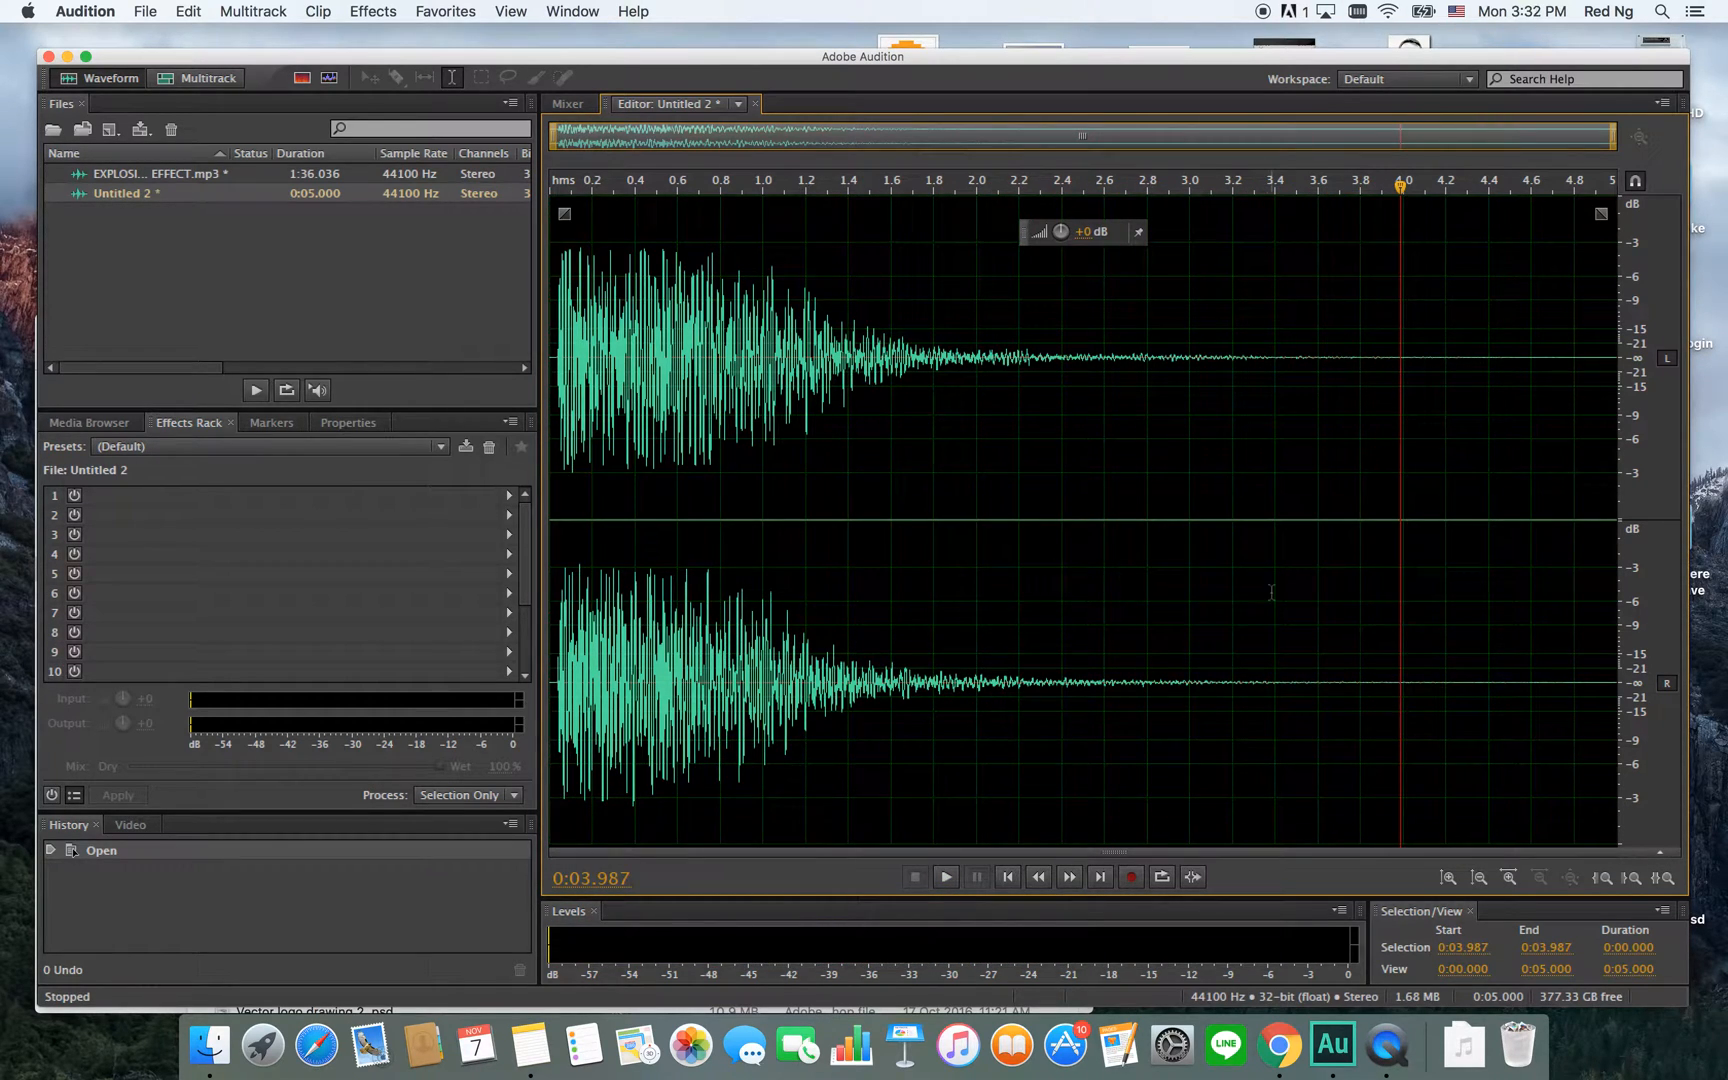
Delete the near-silent tail of the copied clip, from 0:03.400 to its end at 0:05.000.
click(1277, 350)
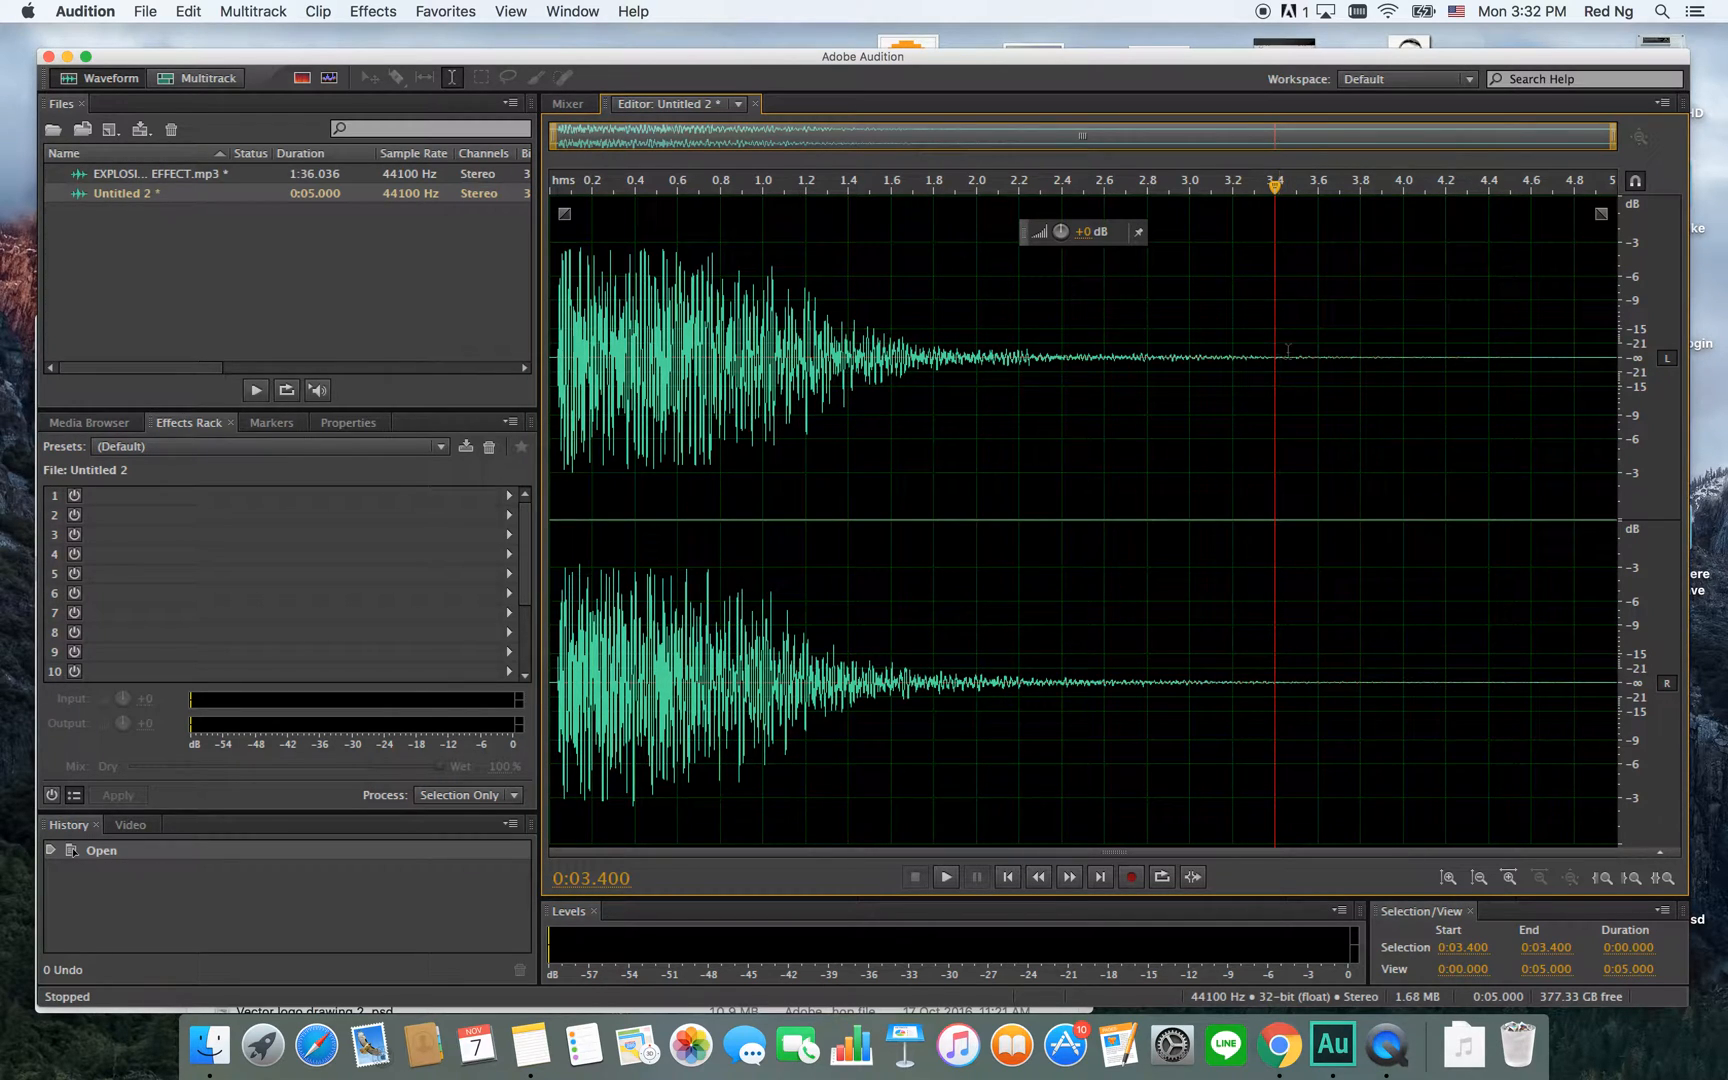
drag(1279, 350, 1617, 355)
right_click(1480, 356)
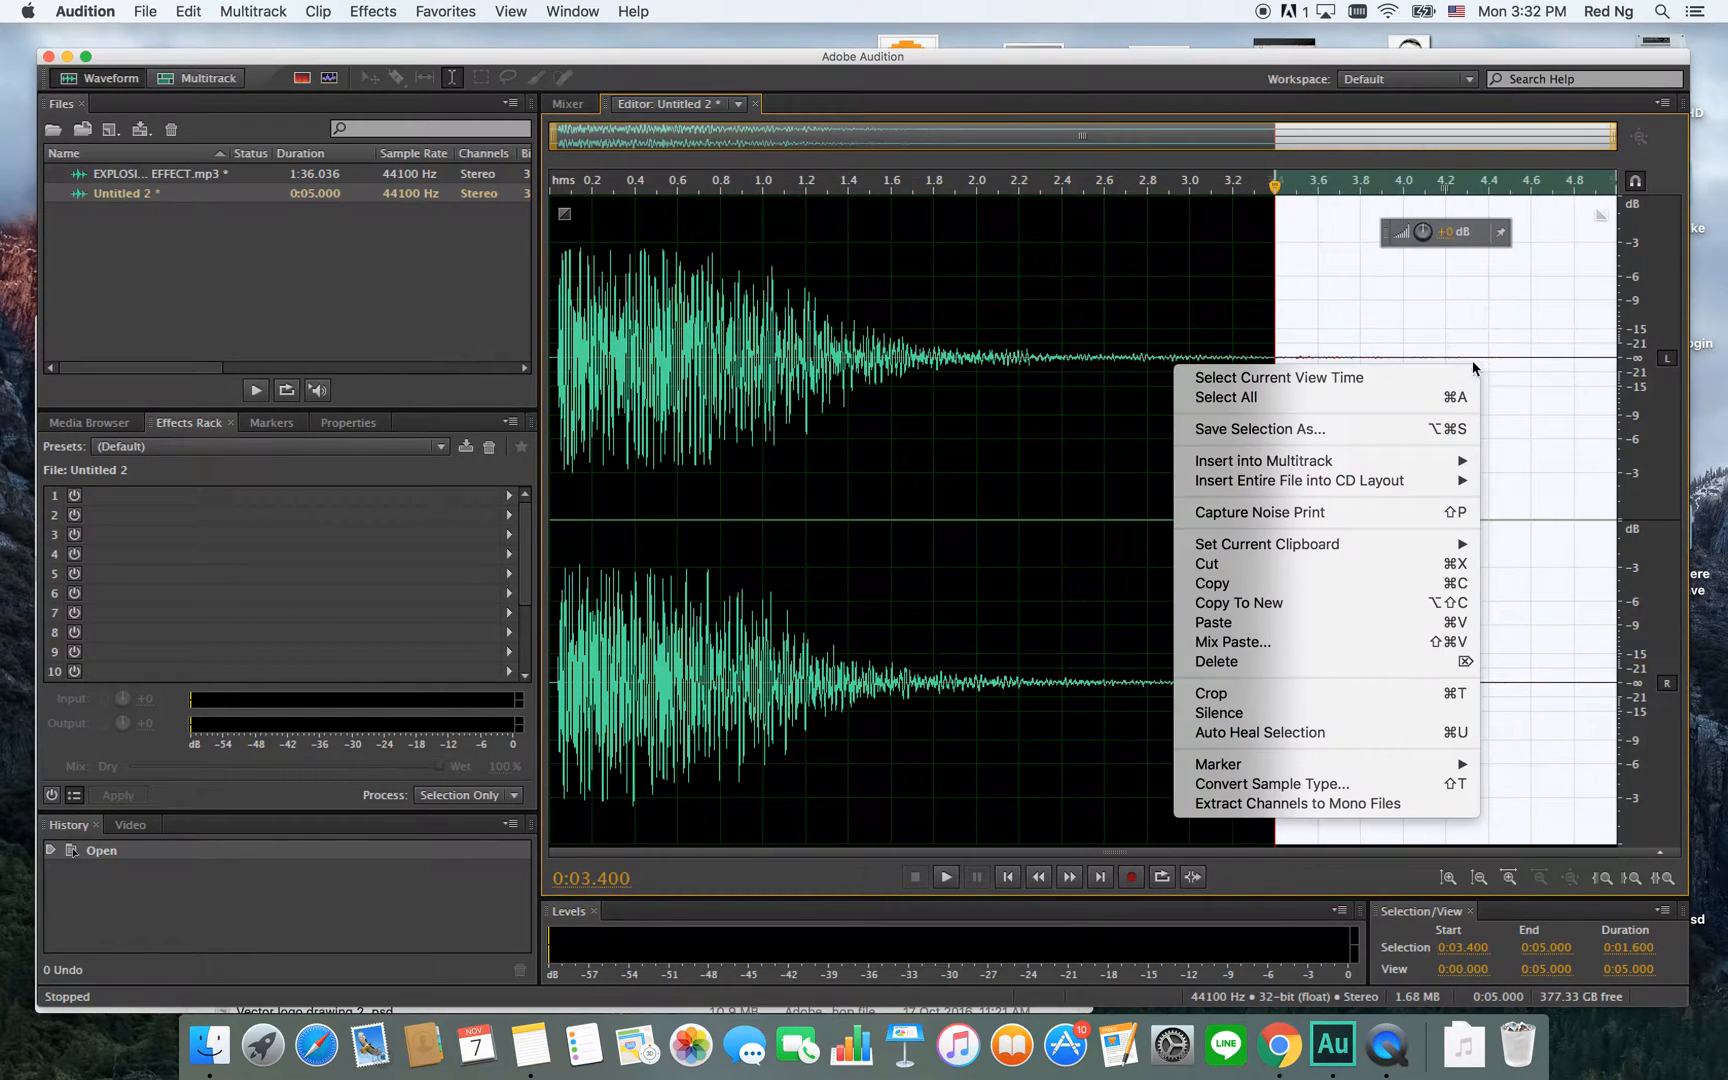
click(1409, 662)
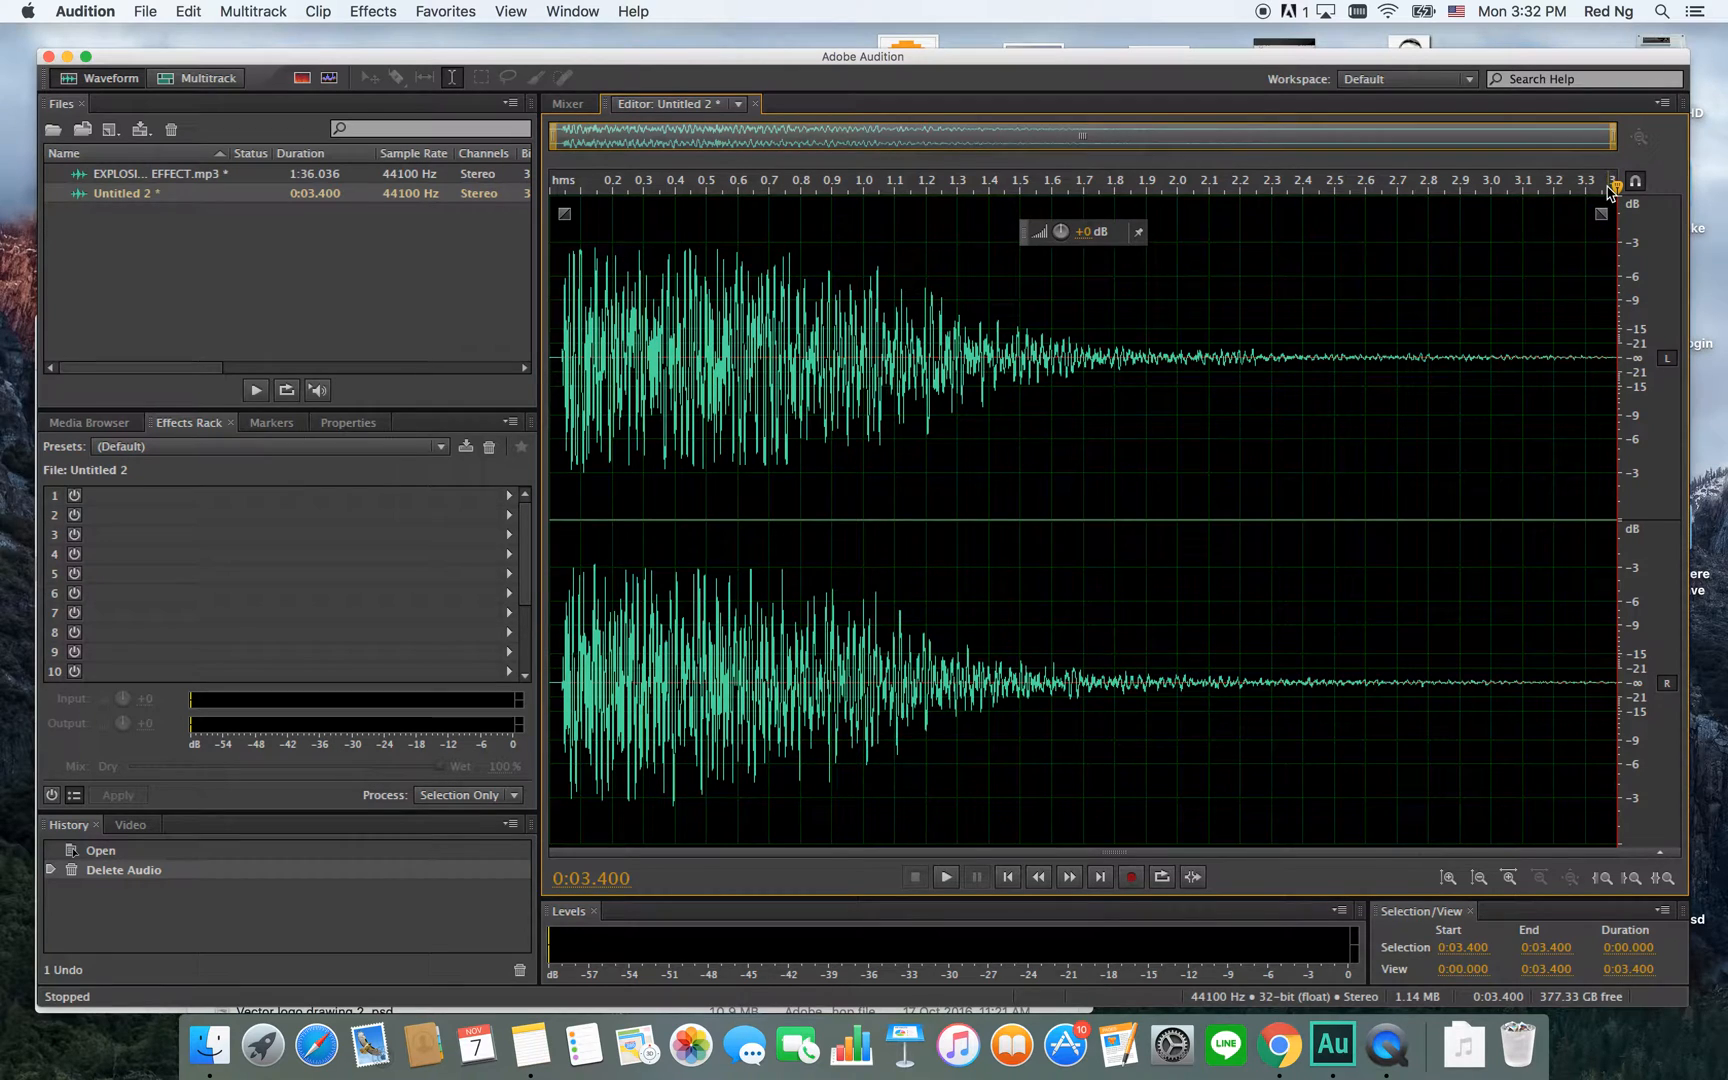
Set up saving the trimmed clip under a new name as MP3 Audio, with the file name Explosion Effect.
click(147, 13)
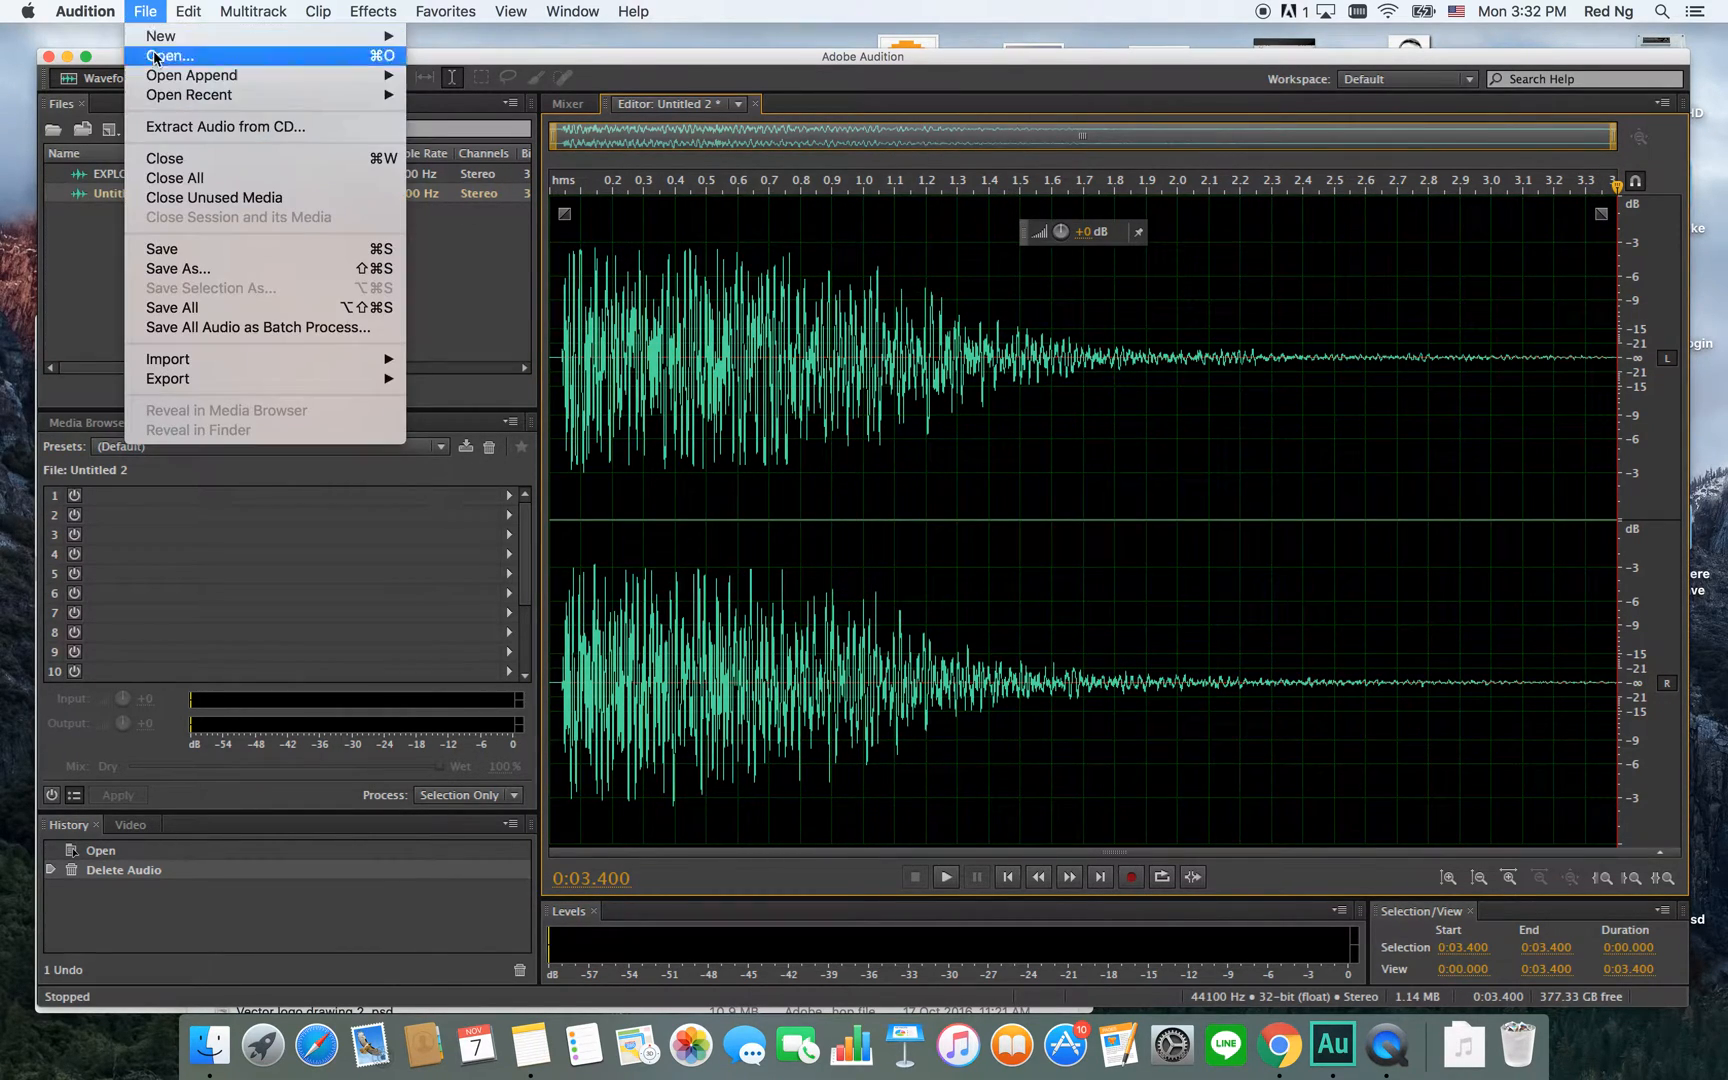
click(238, 270)
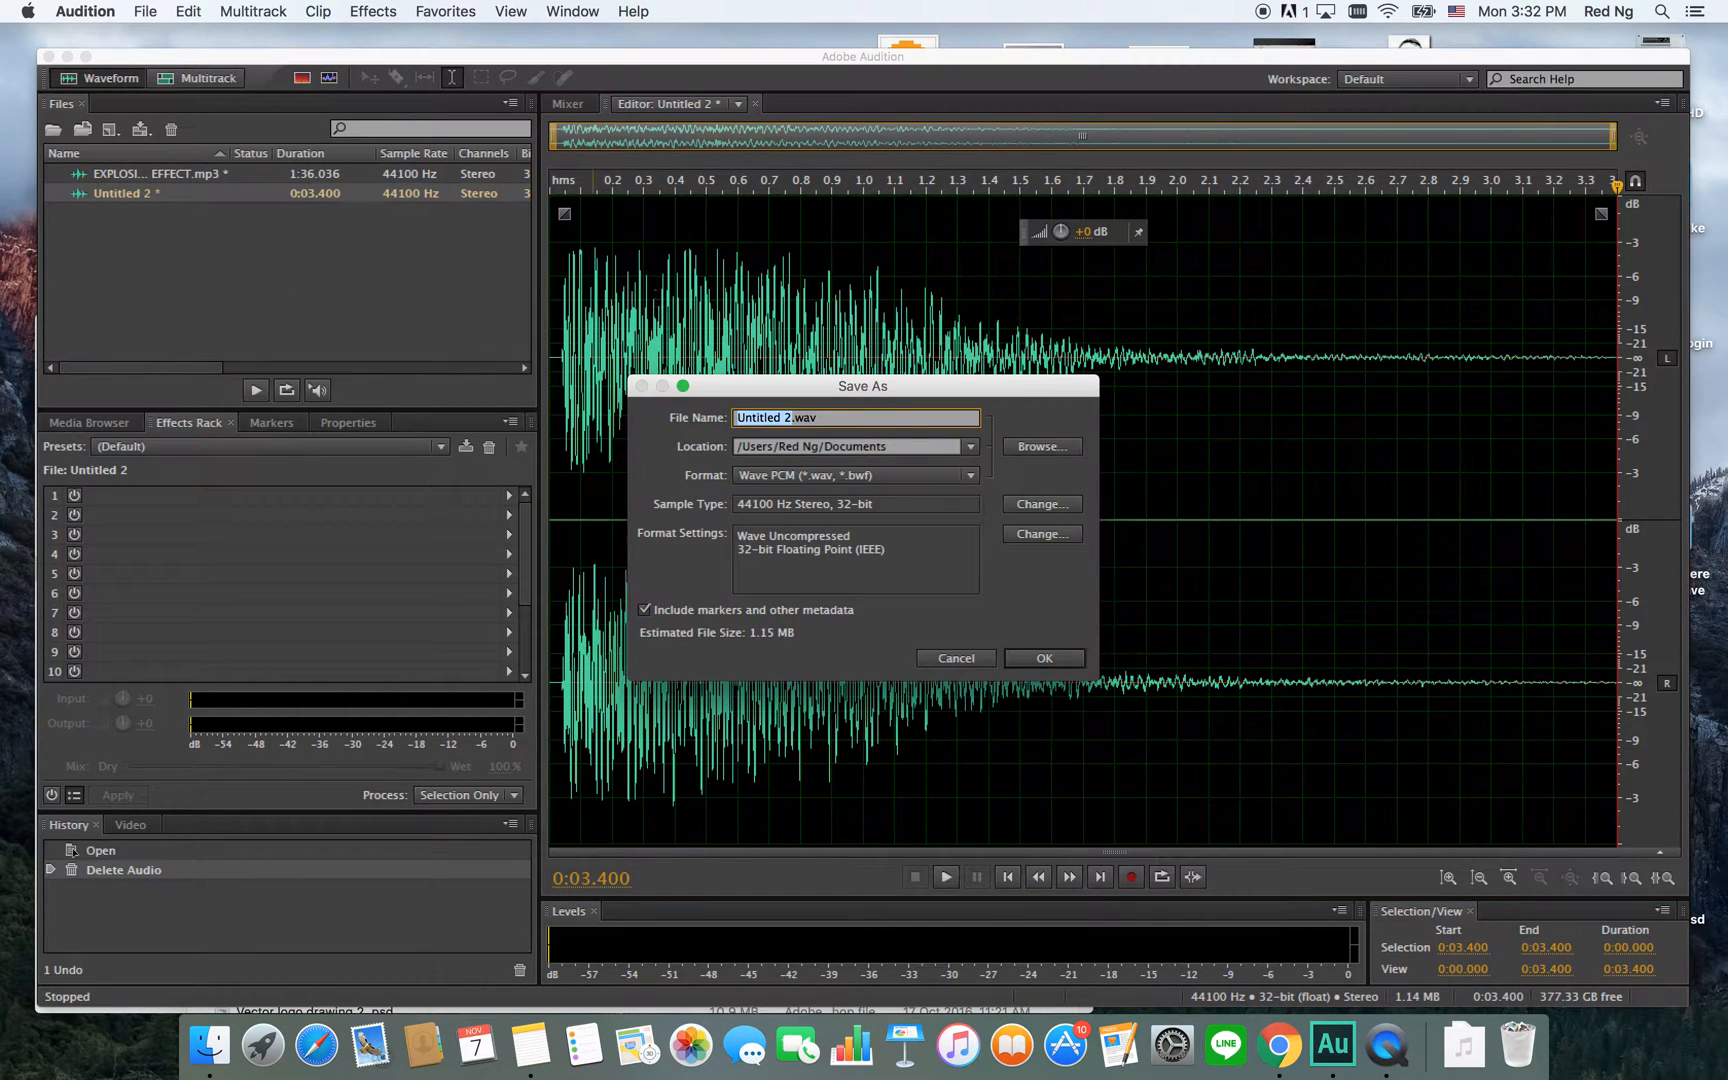
click(969, 478)
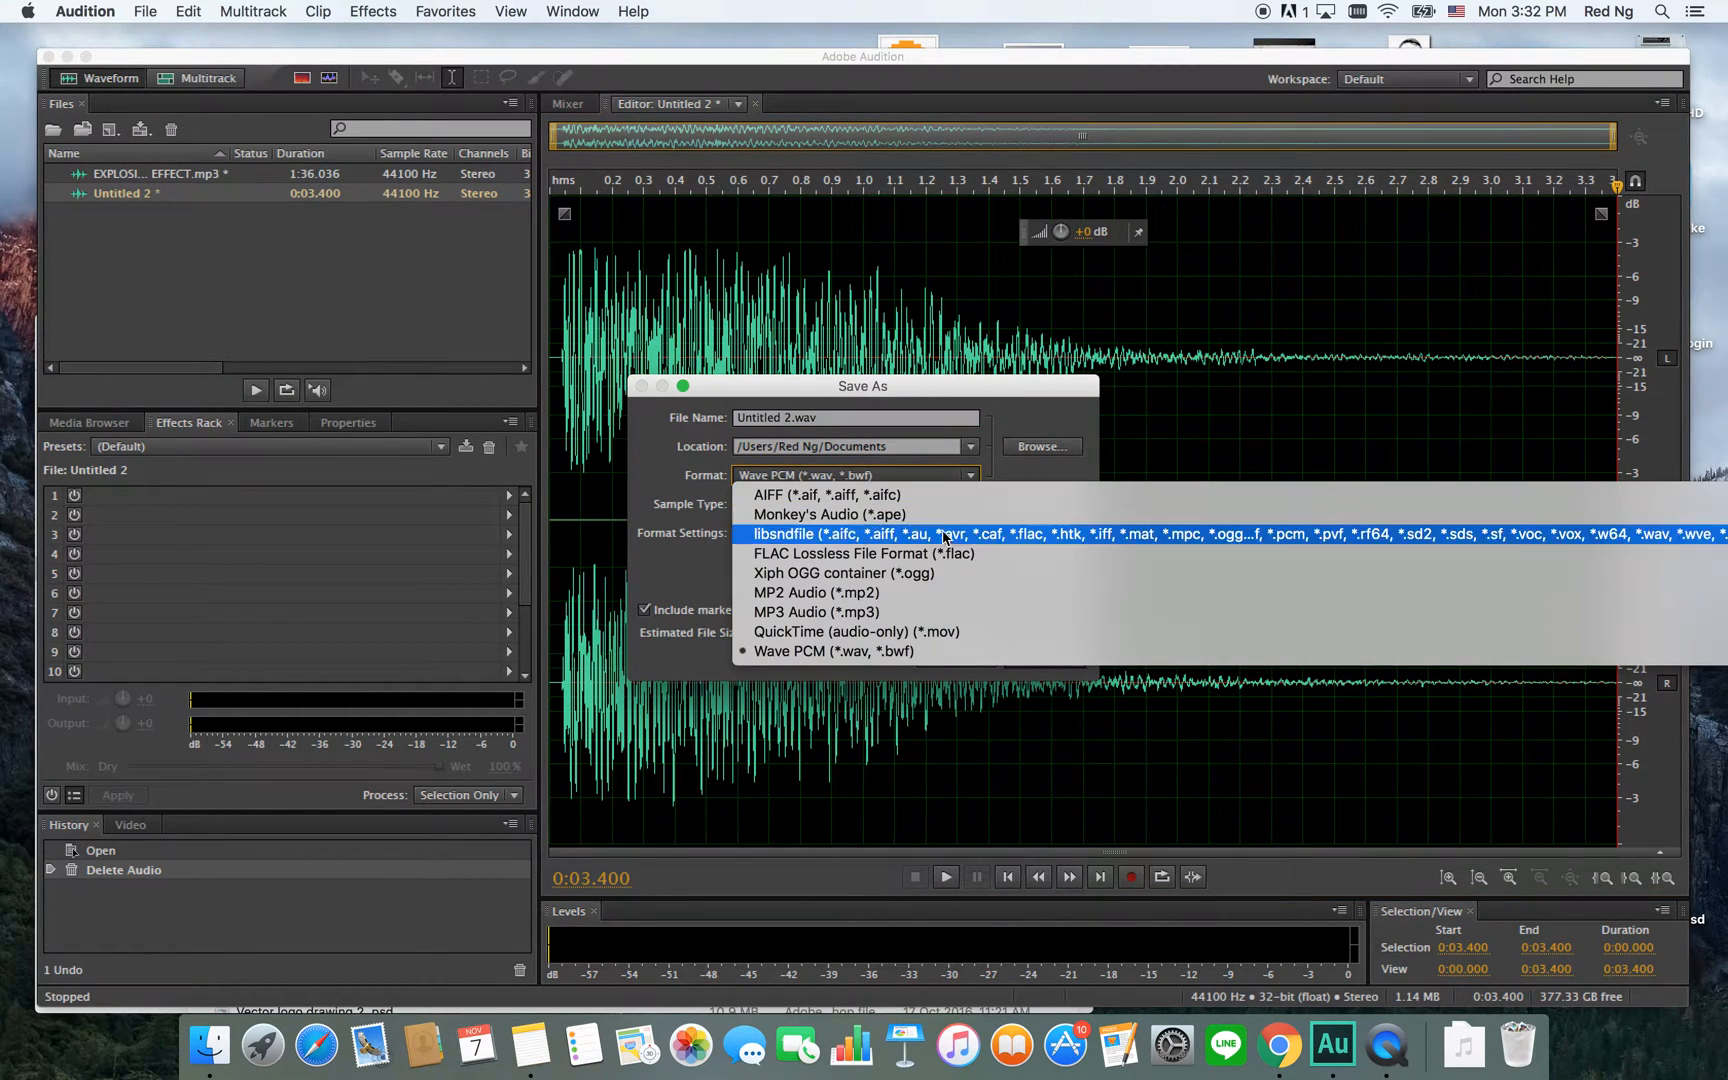
click(949, 610)
click(787, 419)
drag(788, 419, 697, 410)
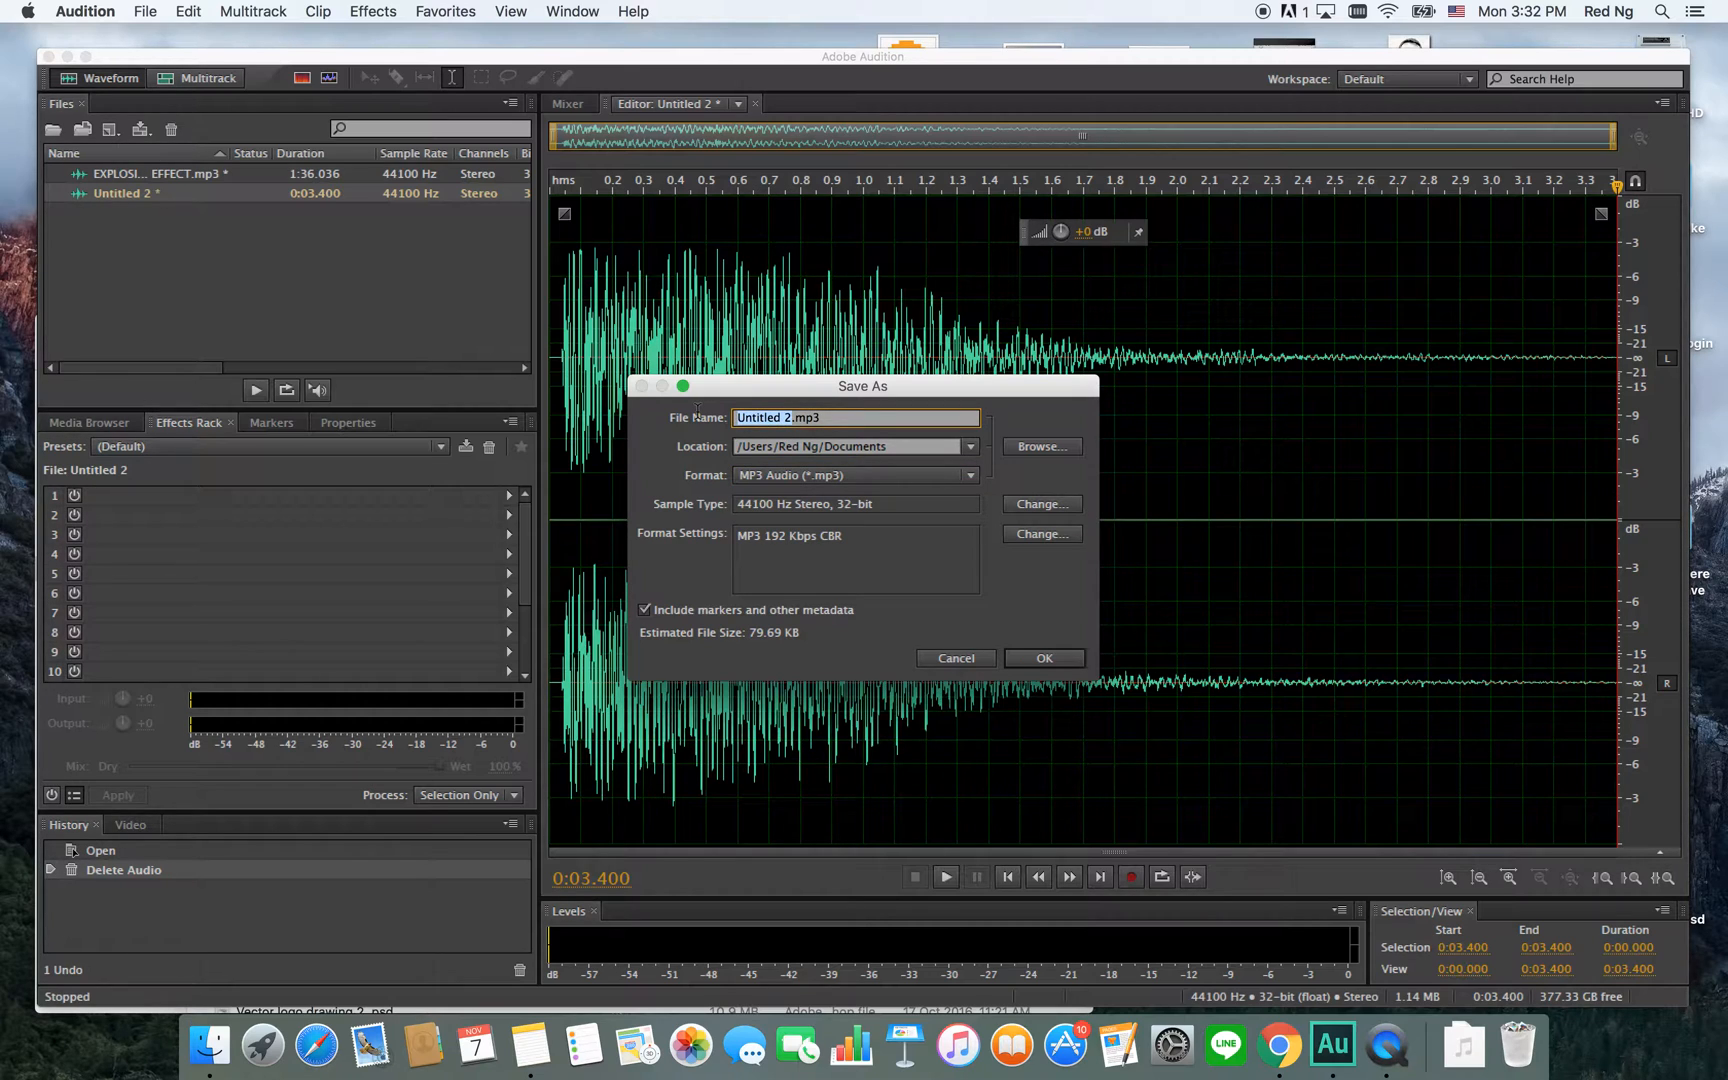
text(Explosion Effect)
Choose the Desktop as the location and save Explosion Effect.mp3, accepting the compressed format.
click(970, 446)
click(1037, 450)
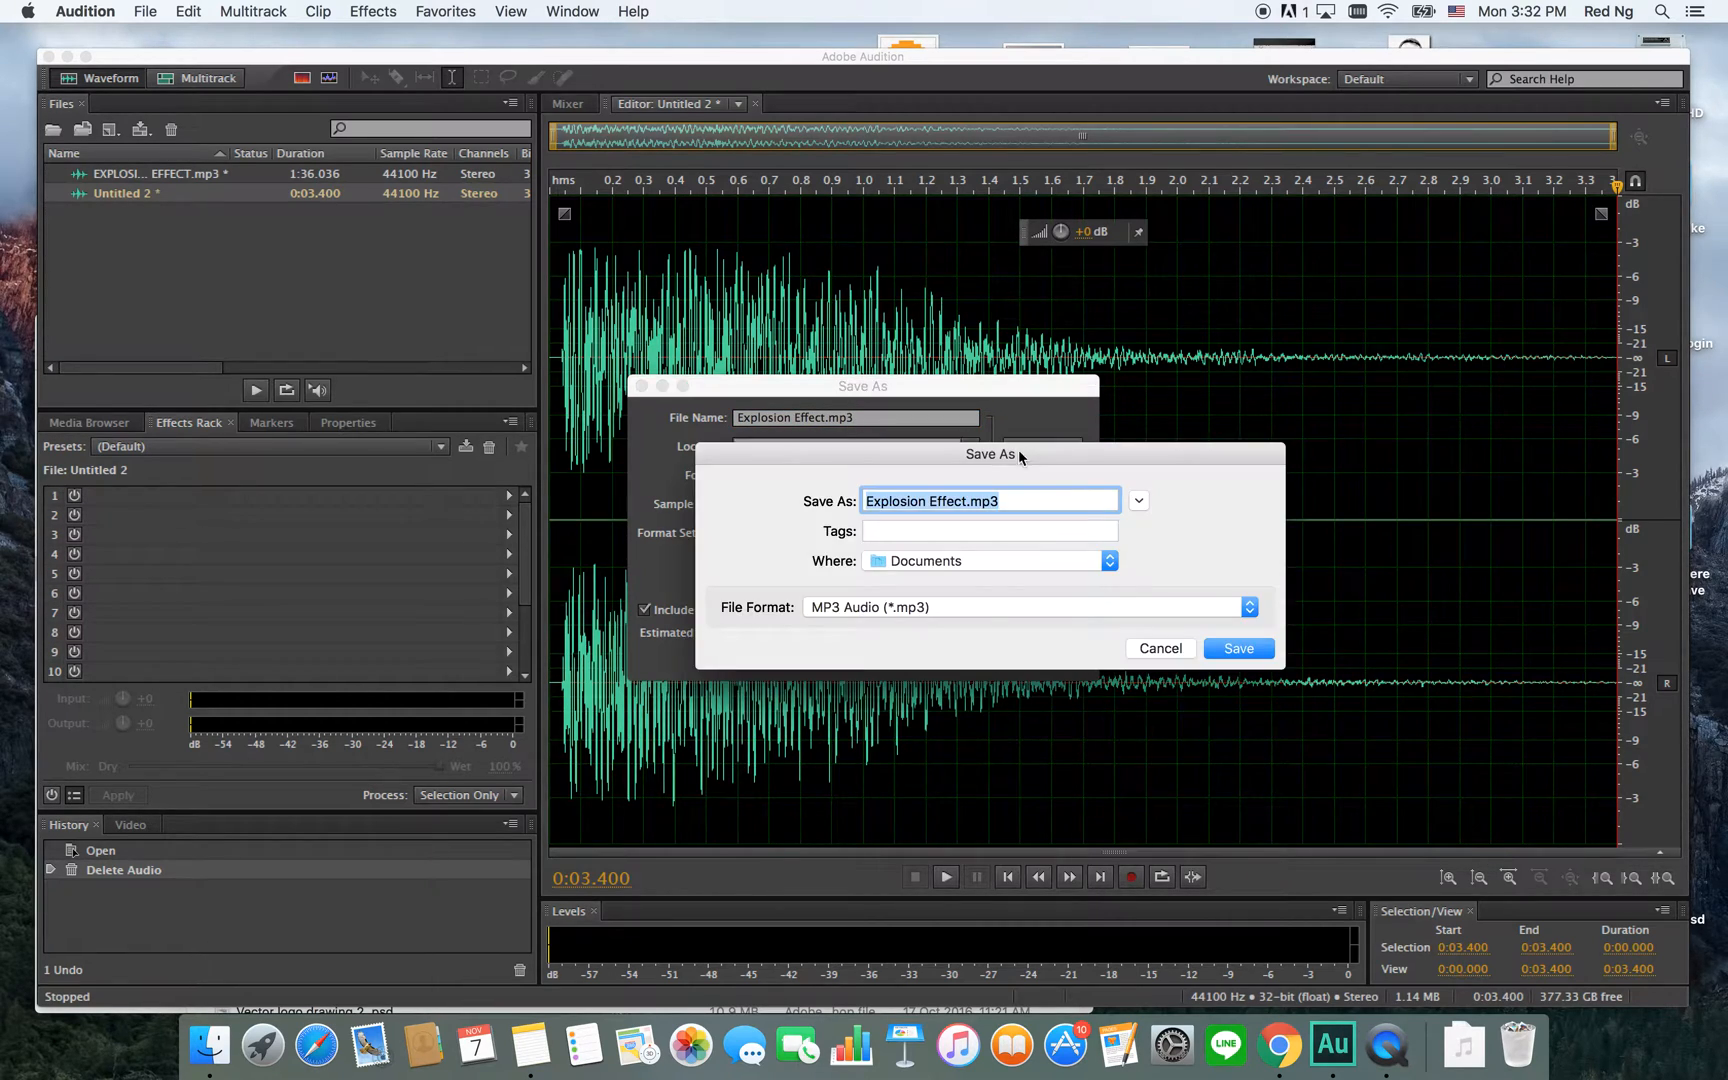
click(953, 572)
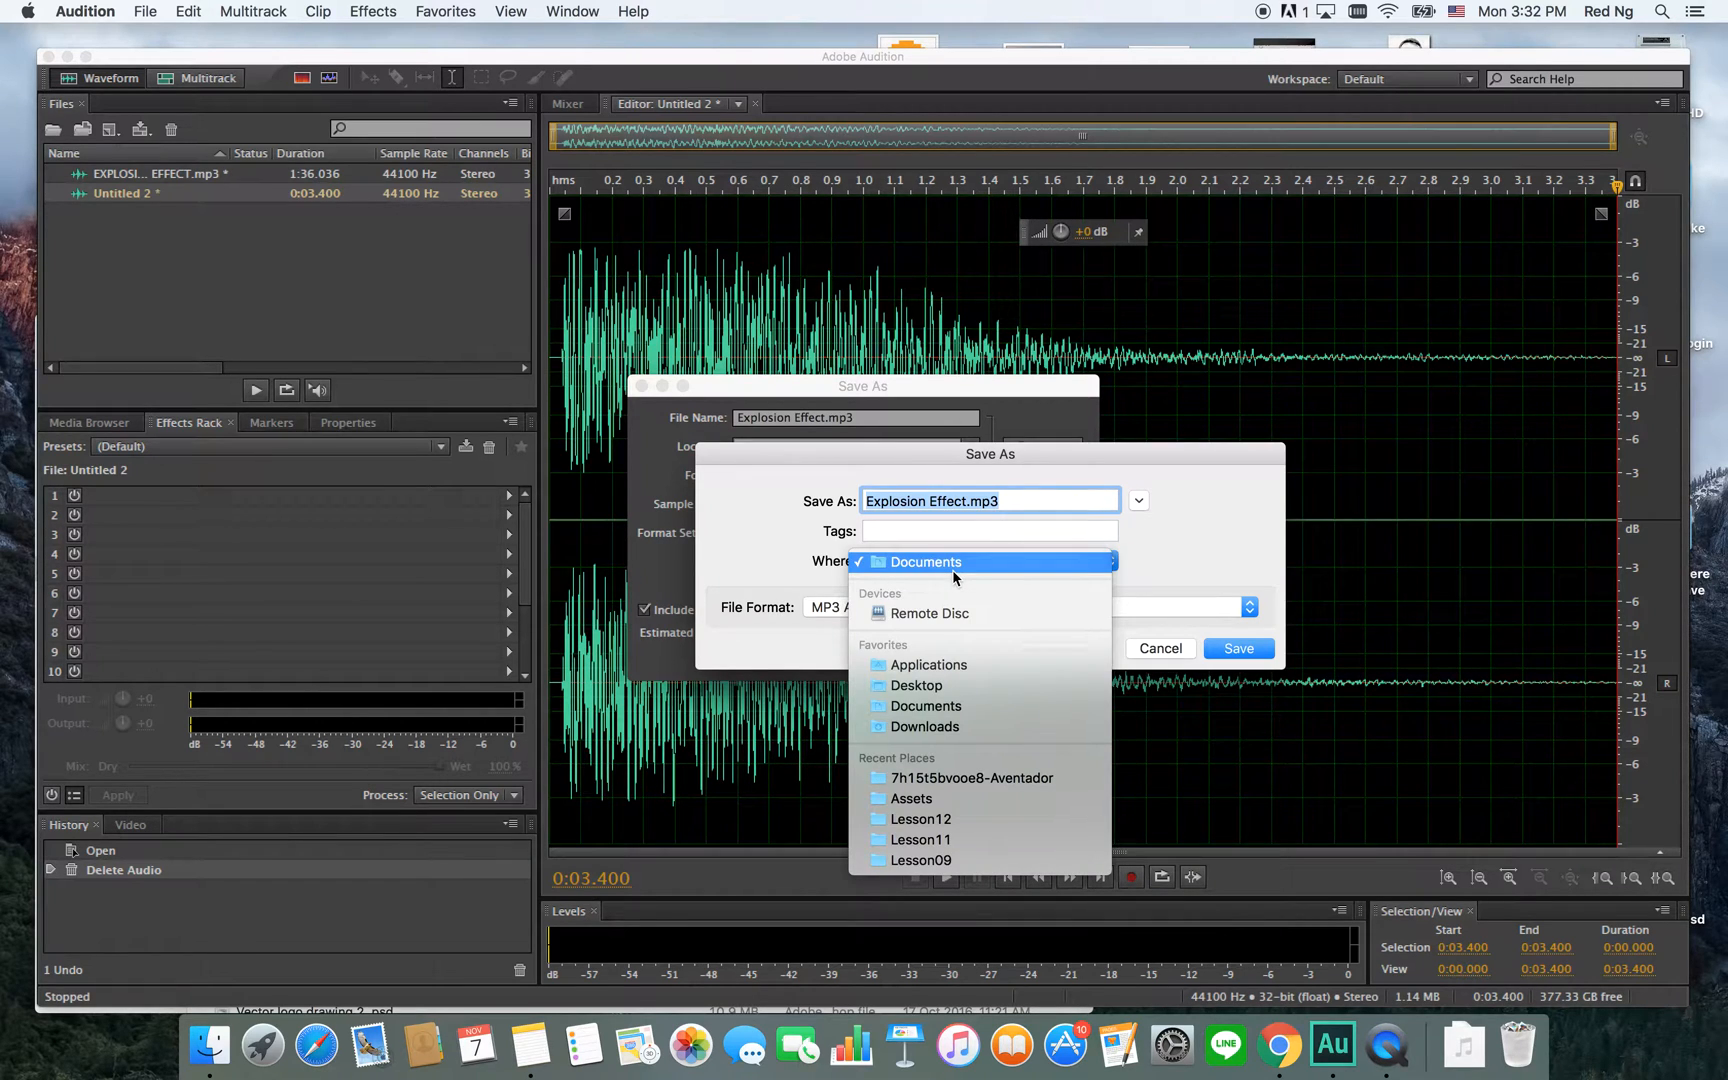
click(940, 687)
click(1240, 649)
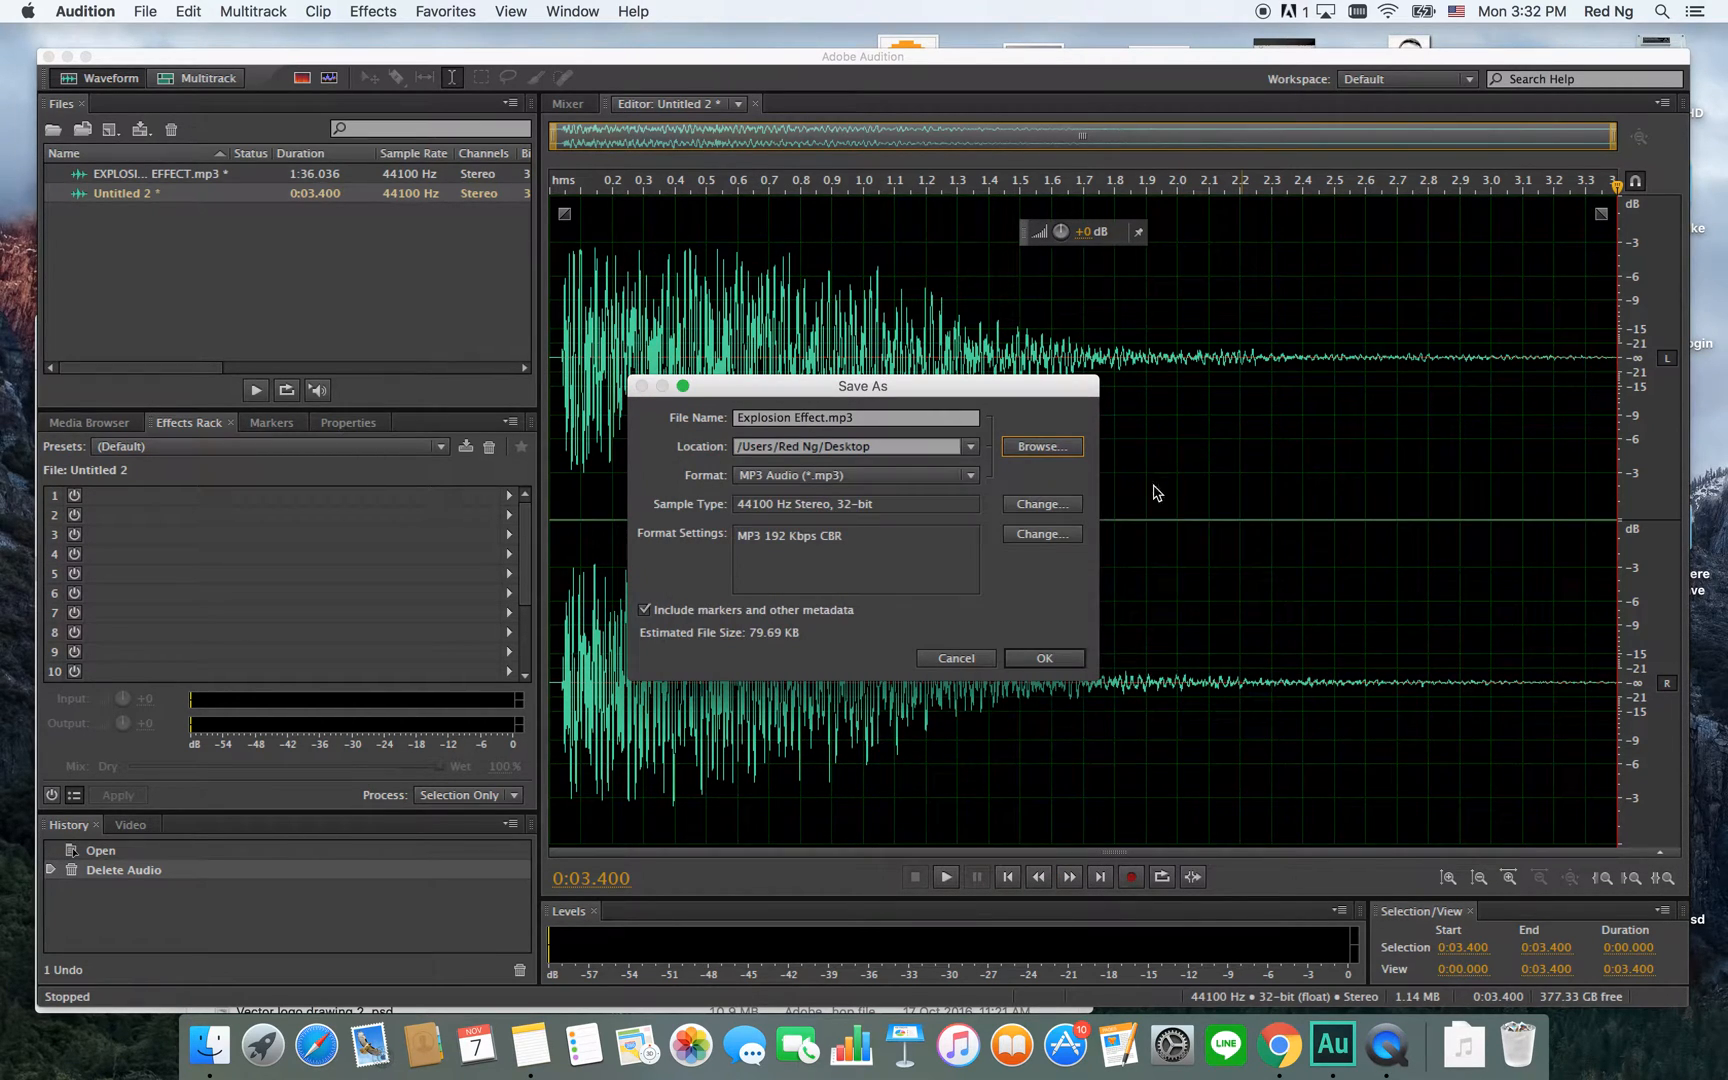
click(1072, 660)
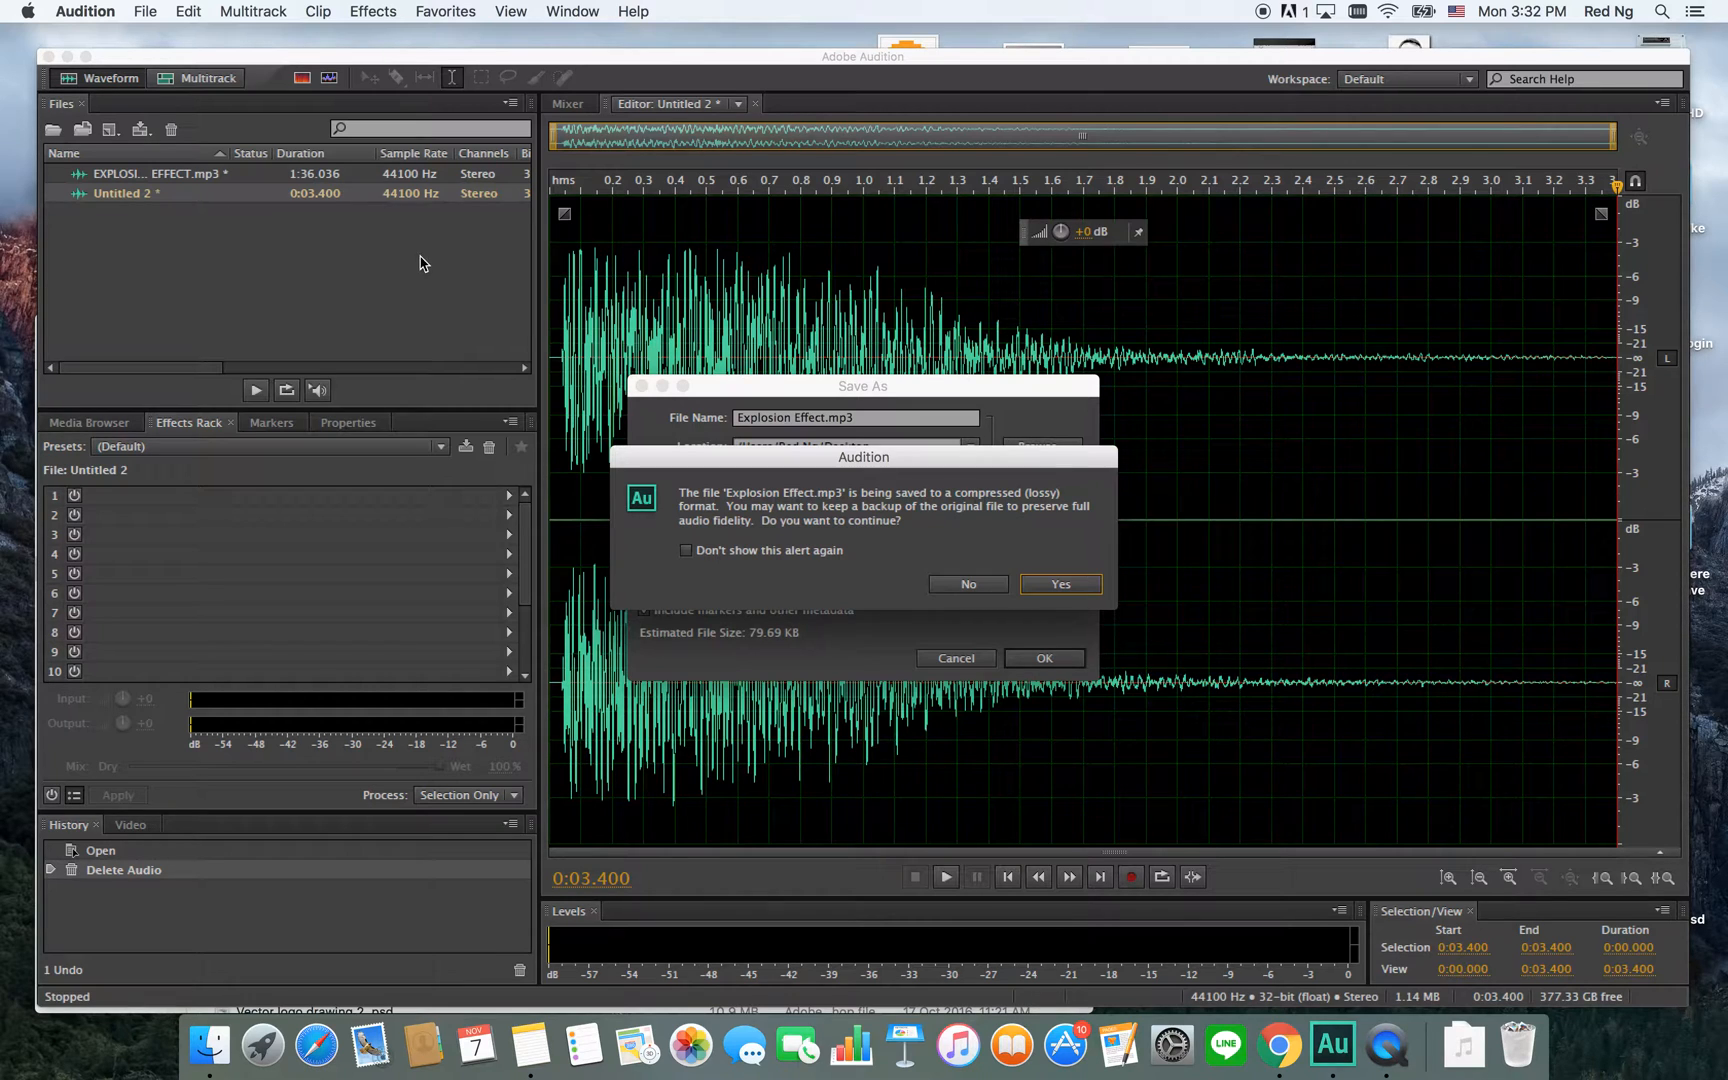
click(1062, 584)
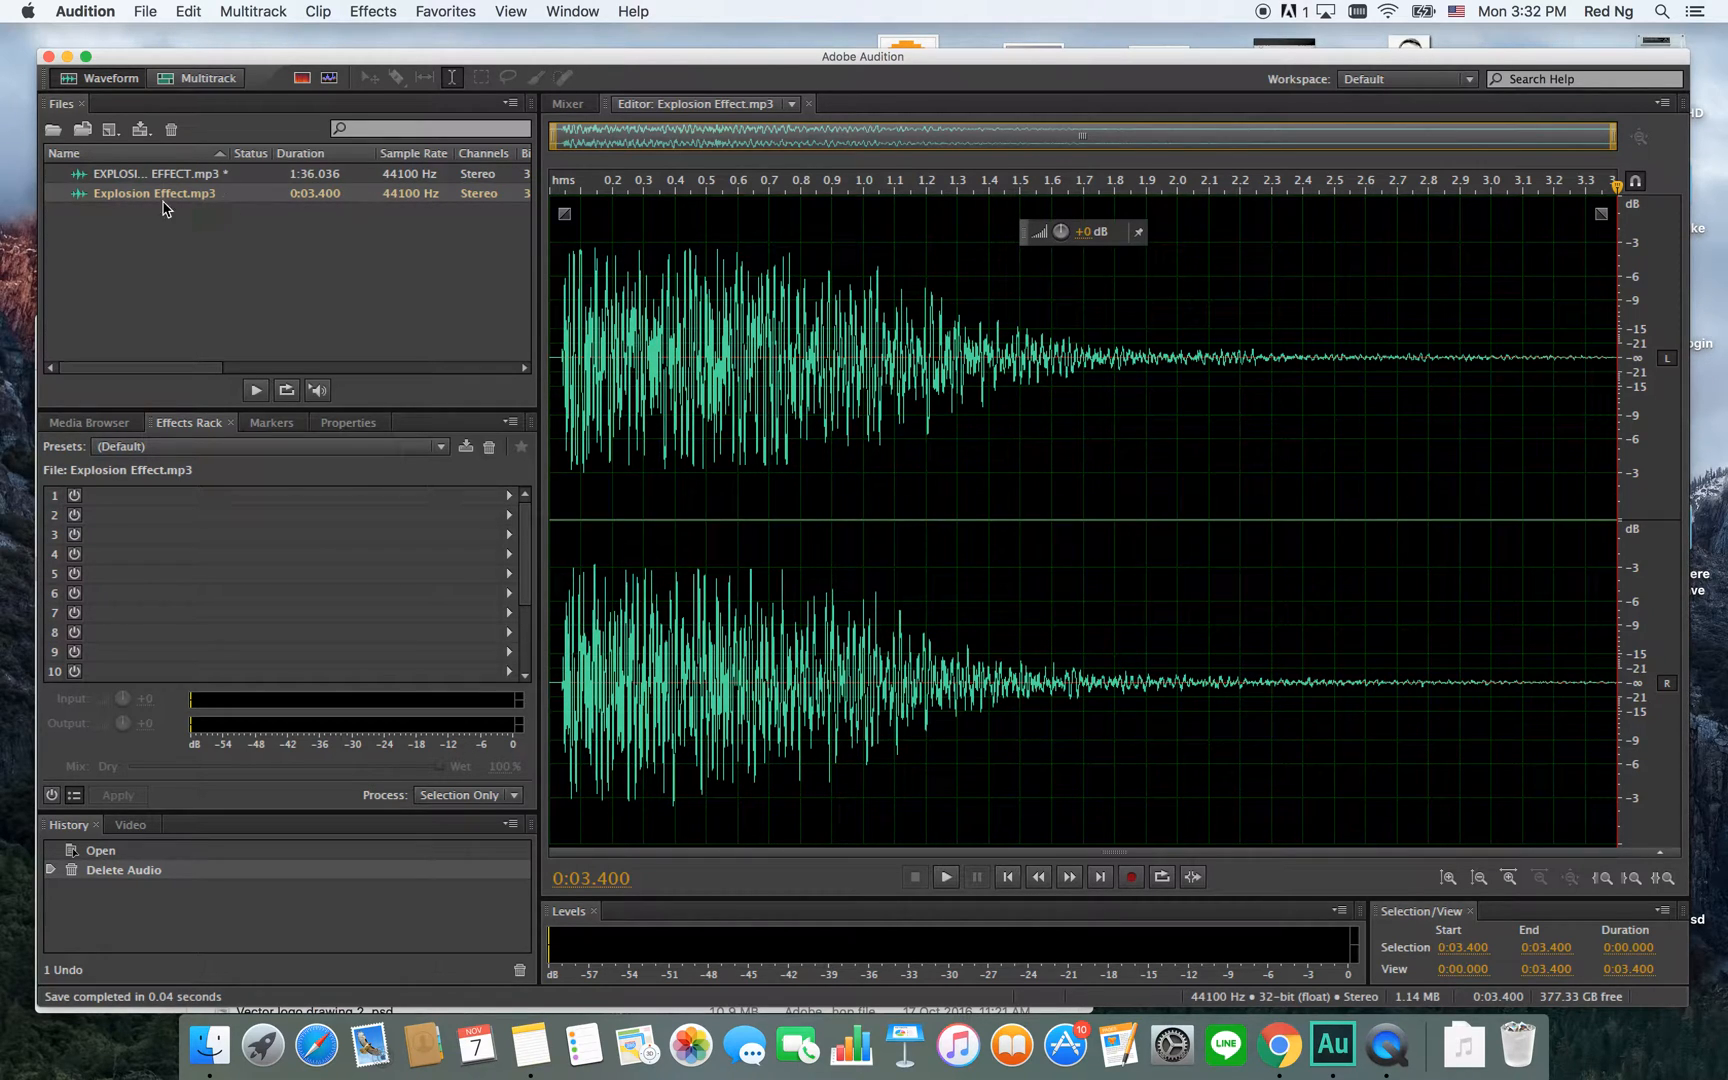
Bring the original explosions recording back into the editor and clear its five-second selection.
double_click(239, 178)
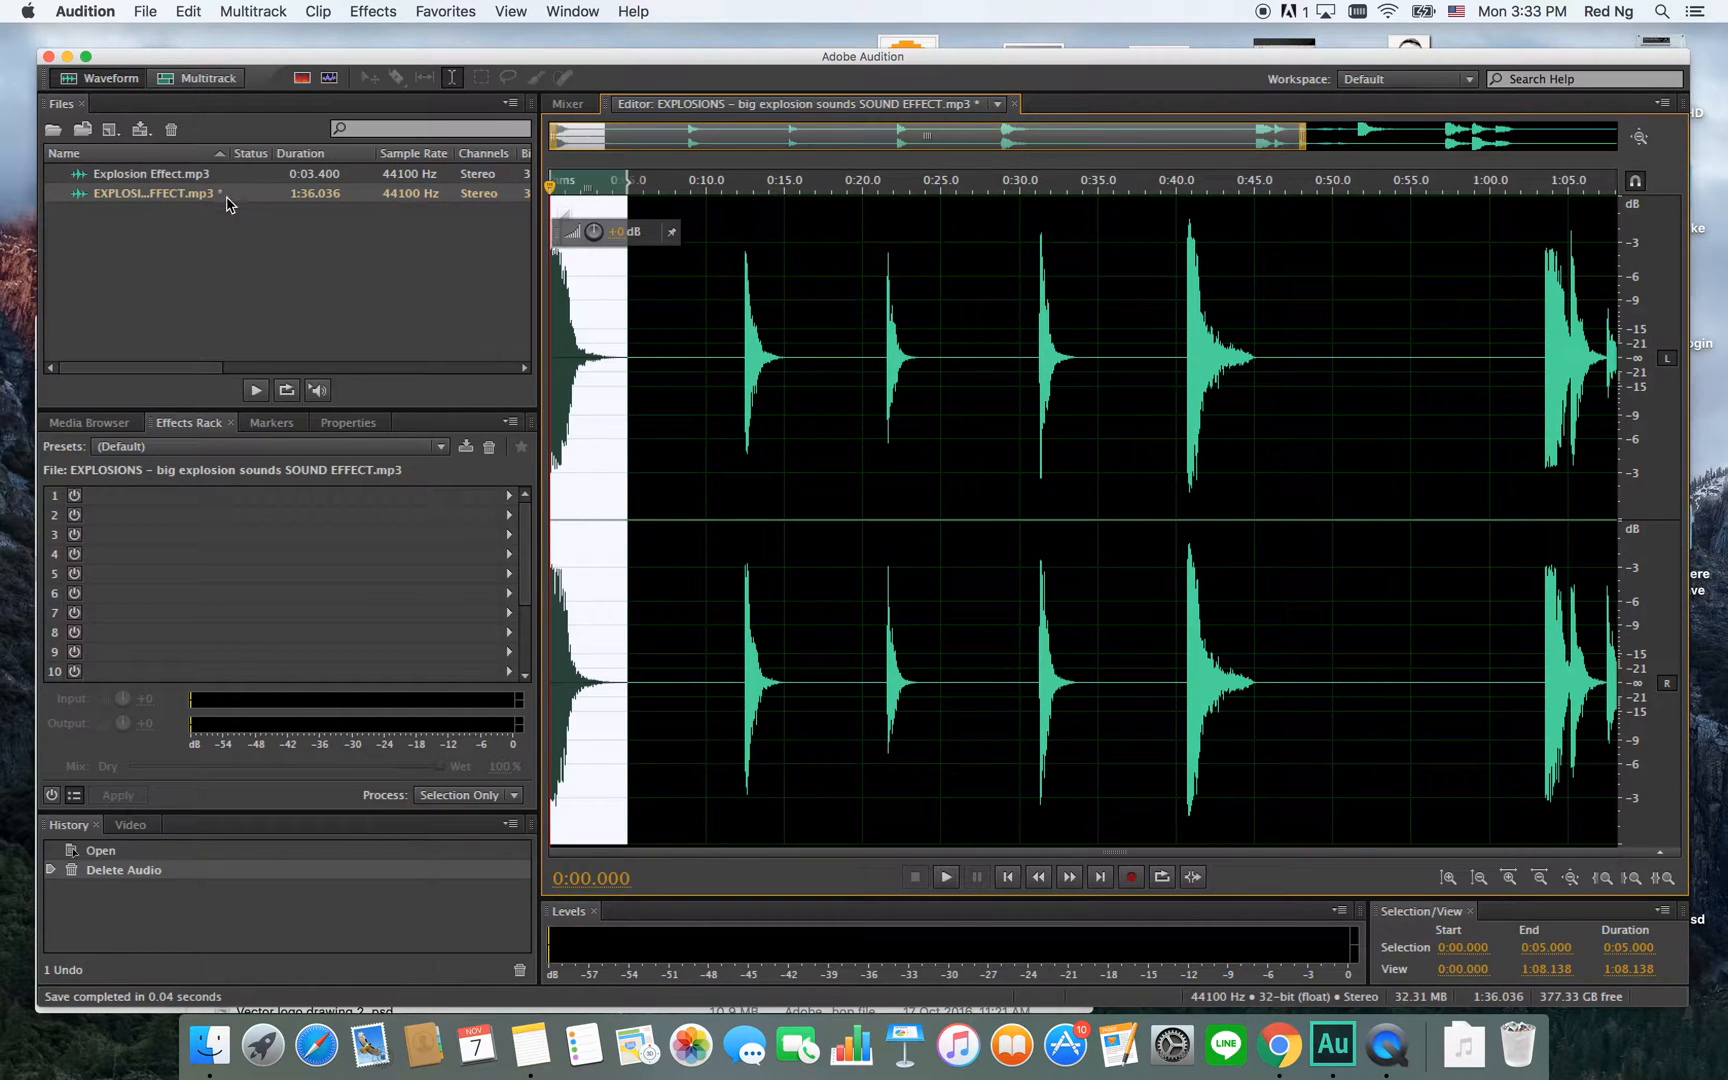
click(661, 346)
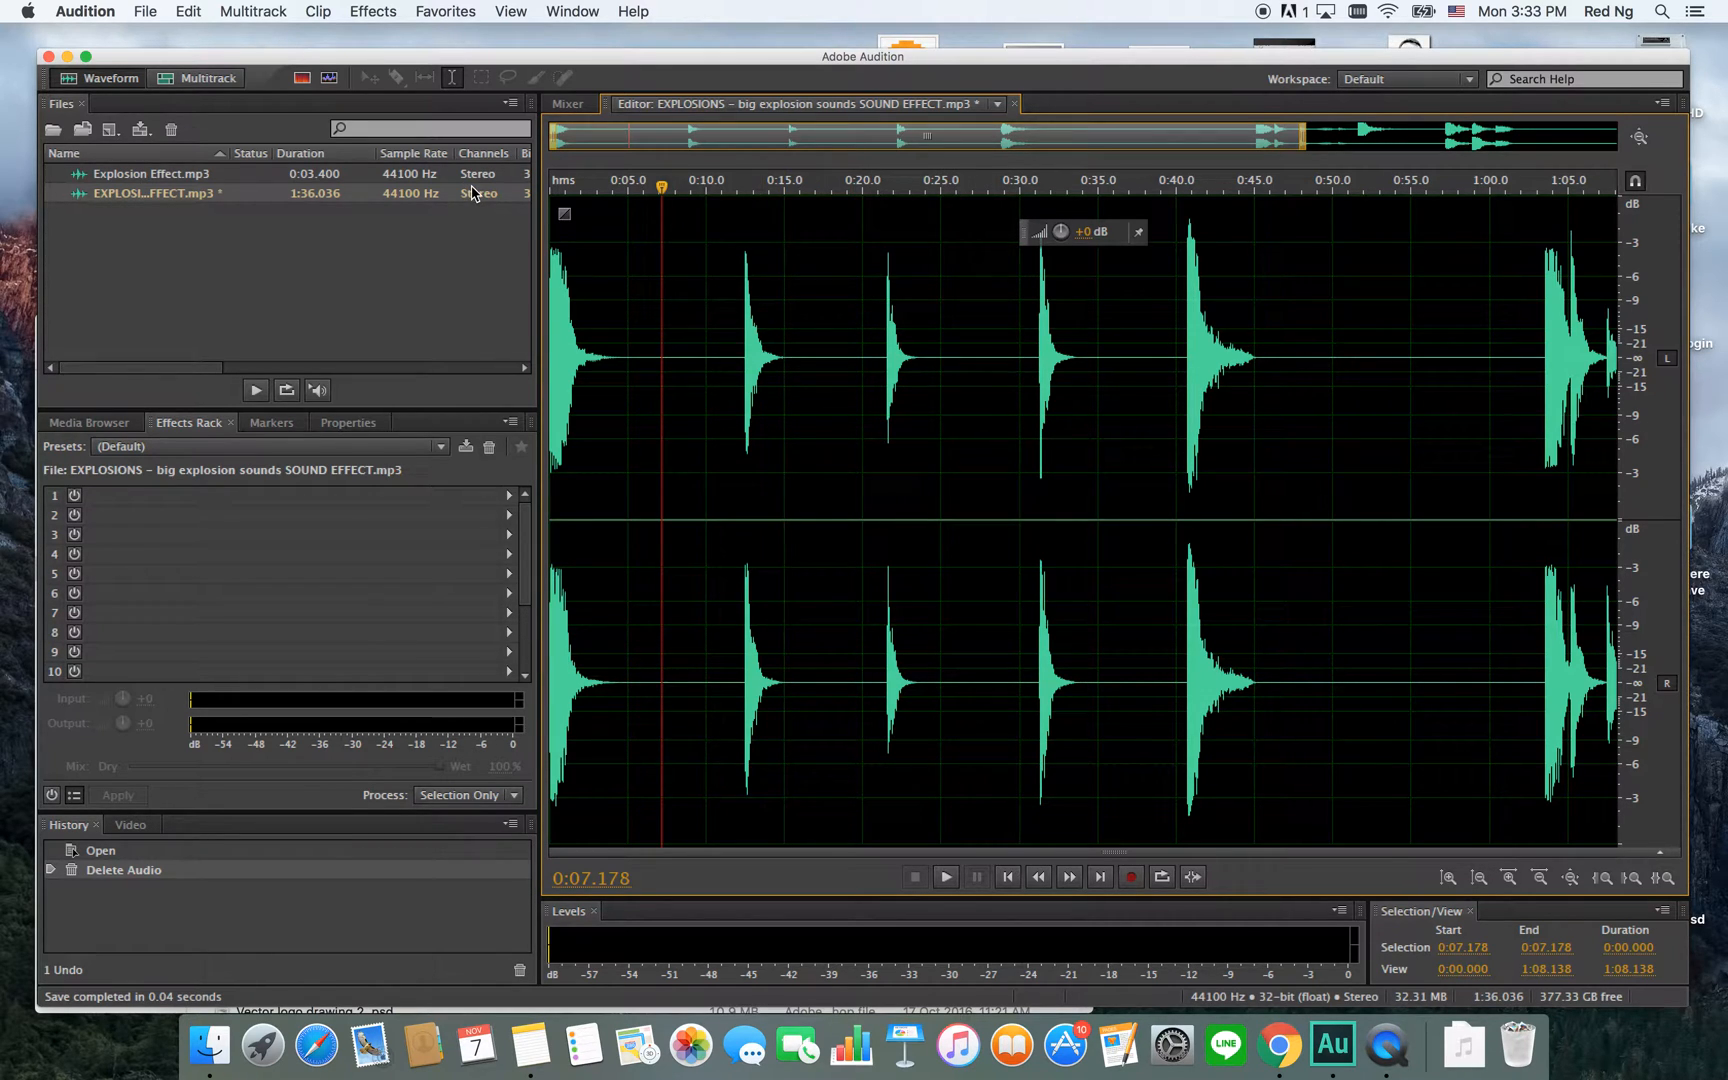
Open the recent "Relaxing Audio in just 3 minutes" piano MP3 and play it from the start to about 0:17.
click(146, 14)
mouse_move(168, 97)
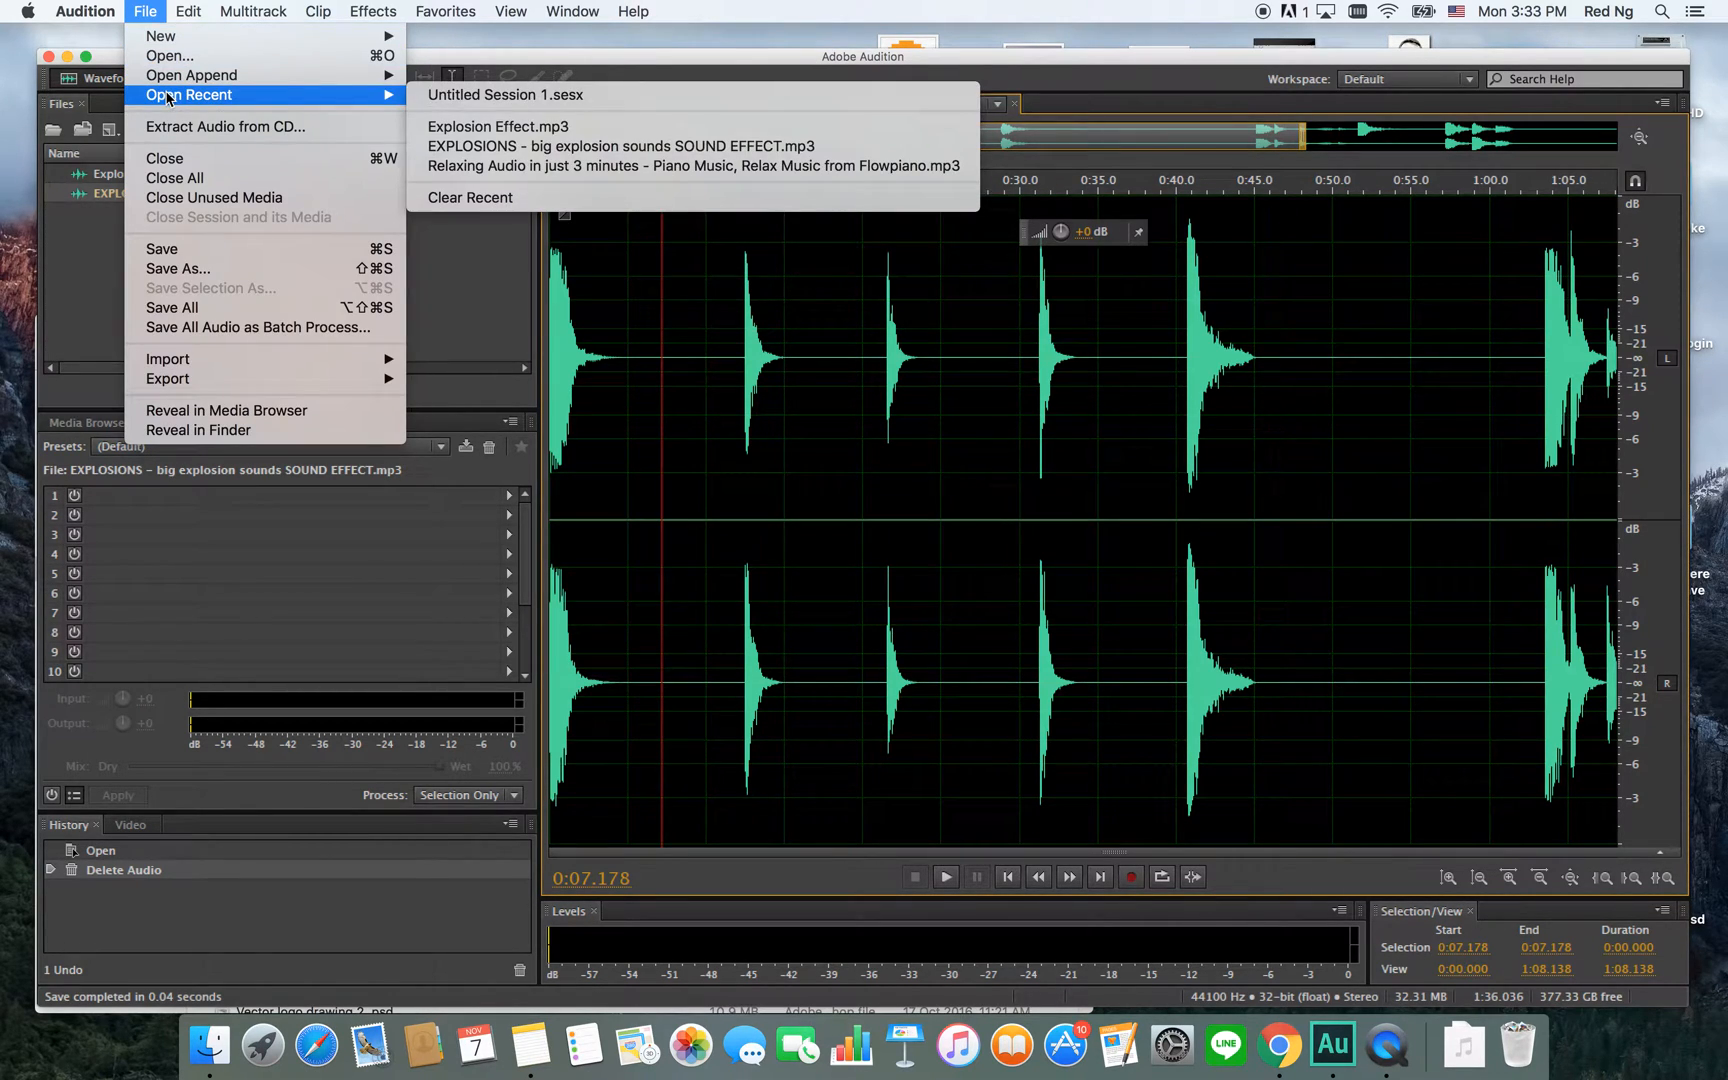
click(620, 166)
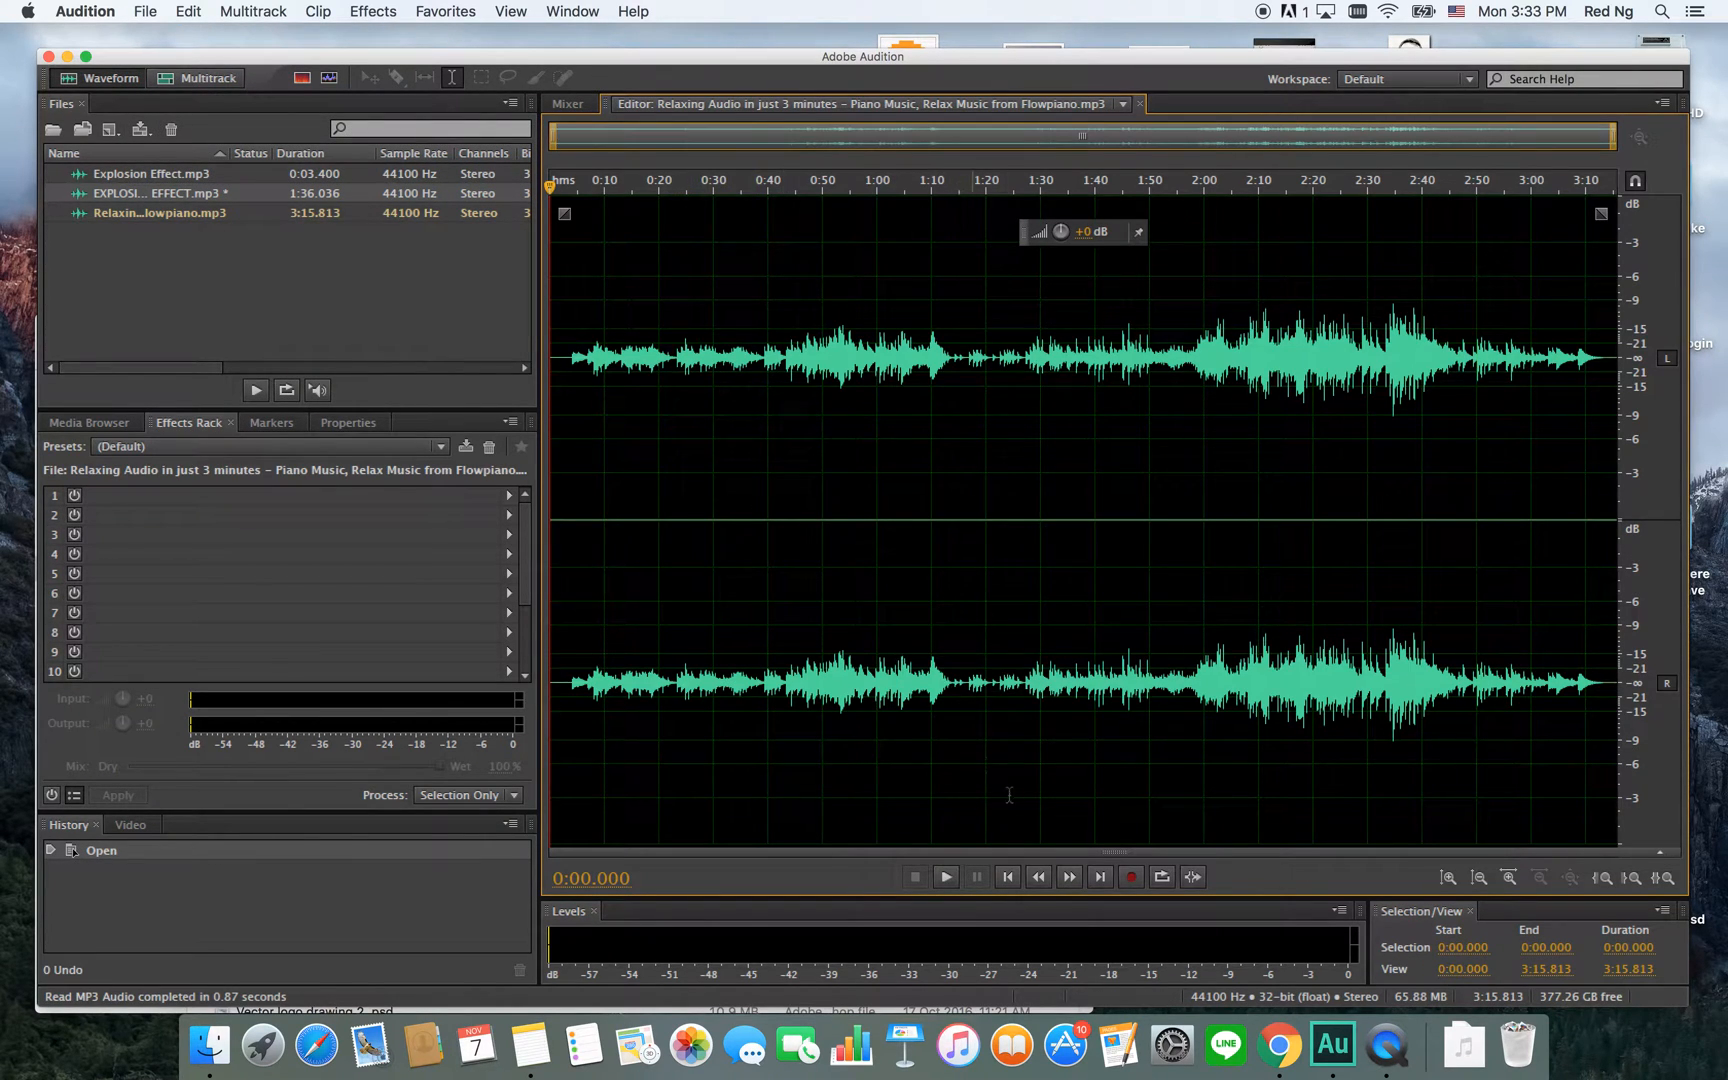
click(948, 877)
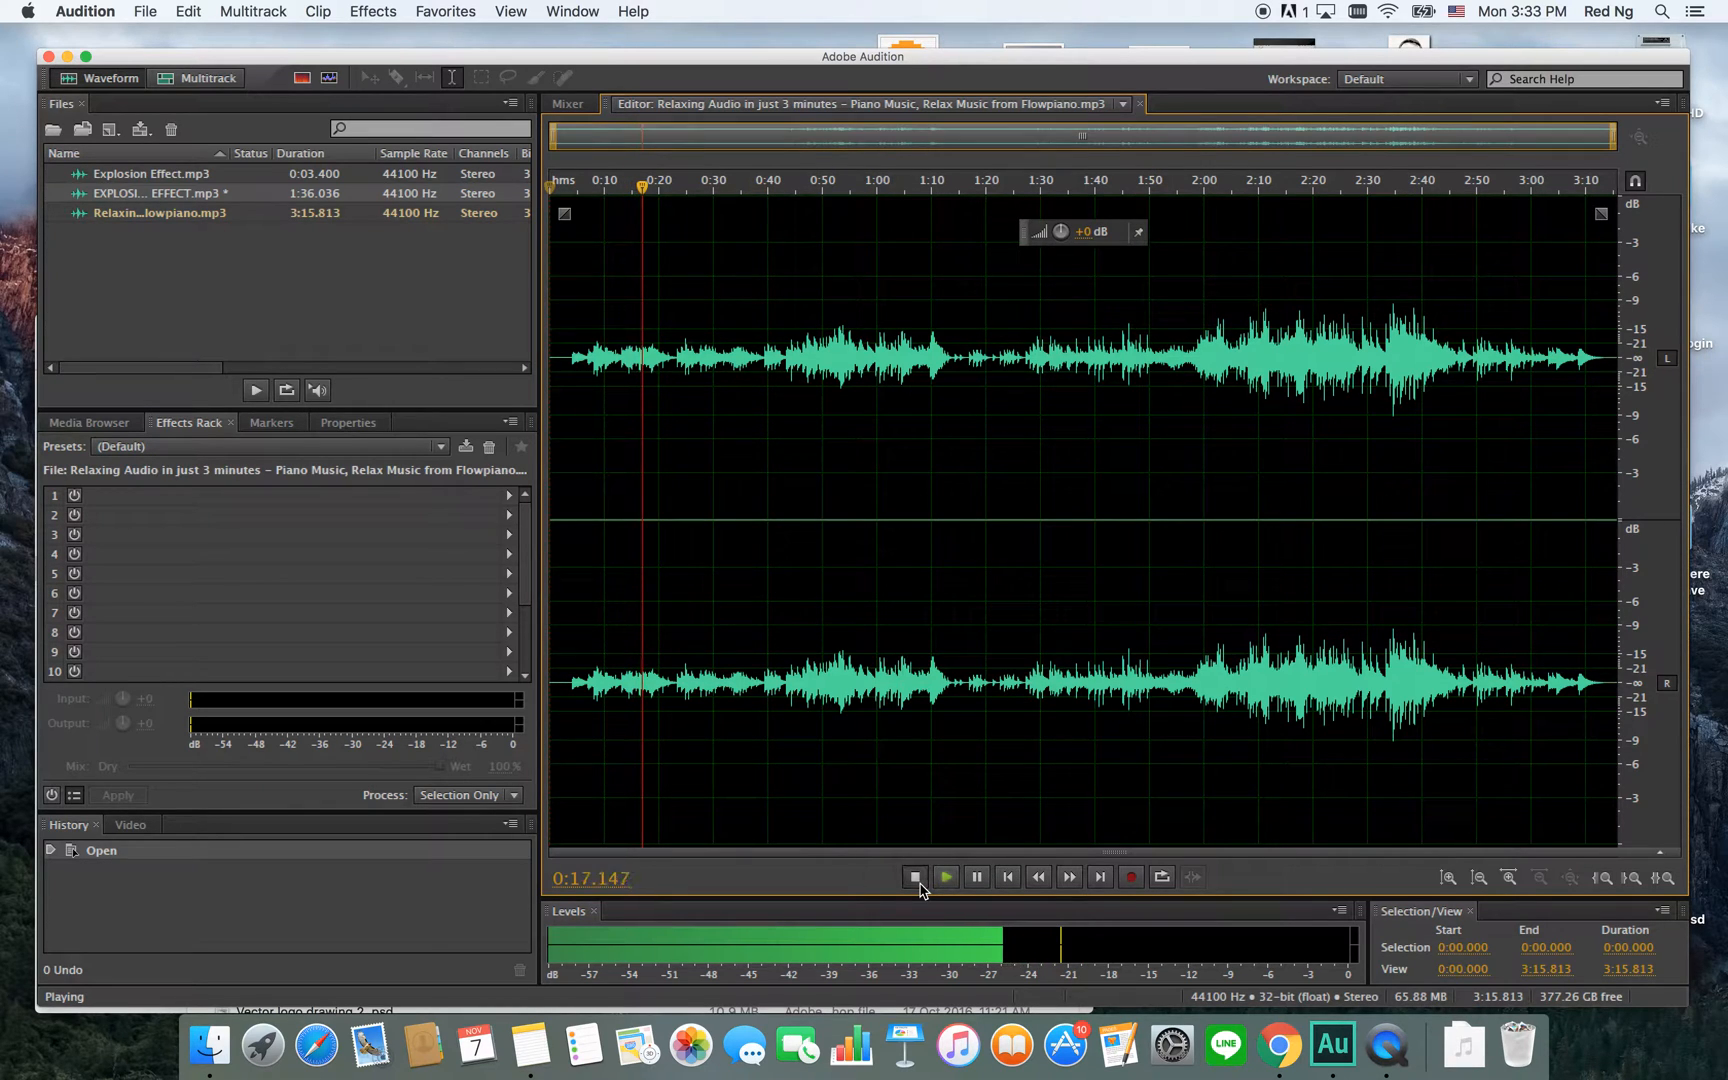
key(space)
Select the entire piano track and amplify it by 12 dB.
key(super+a)
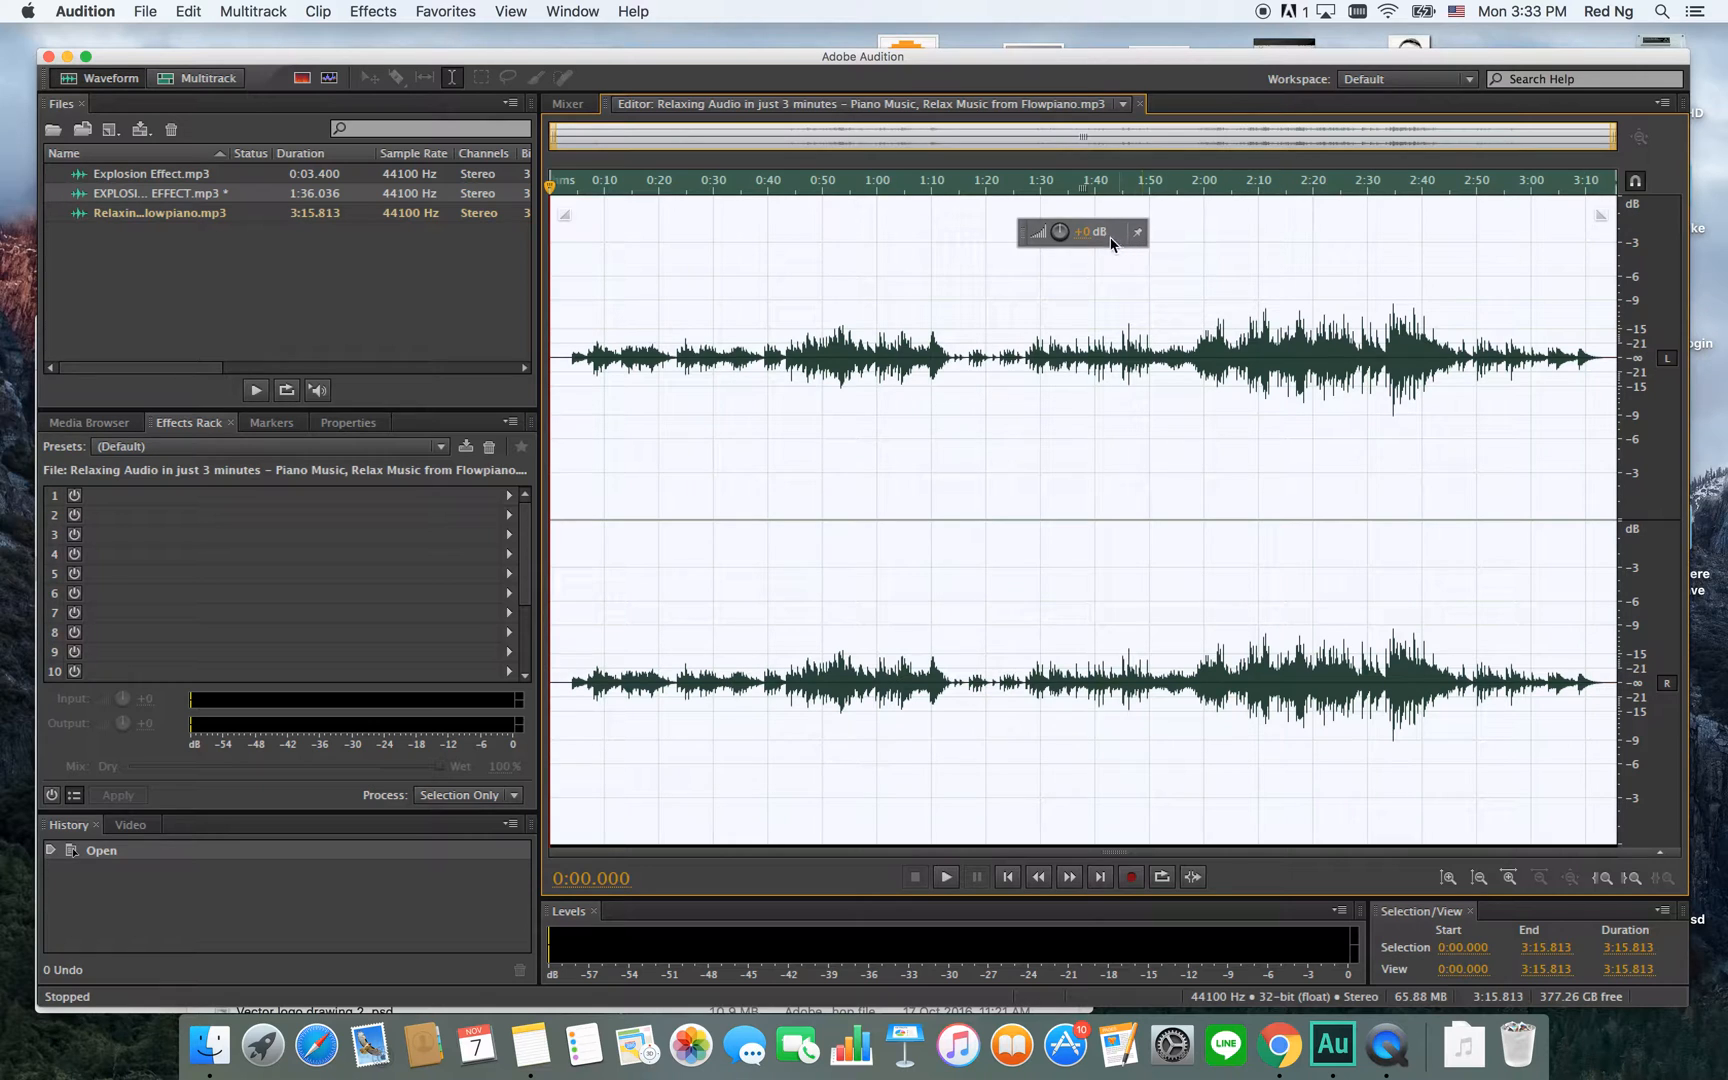
drag(1087, 233, 1135, 236)
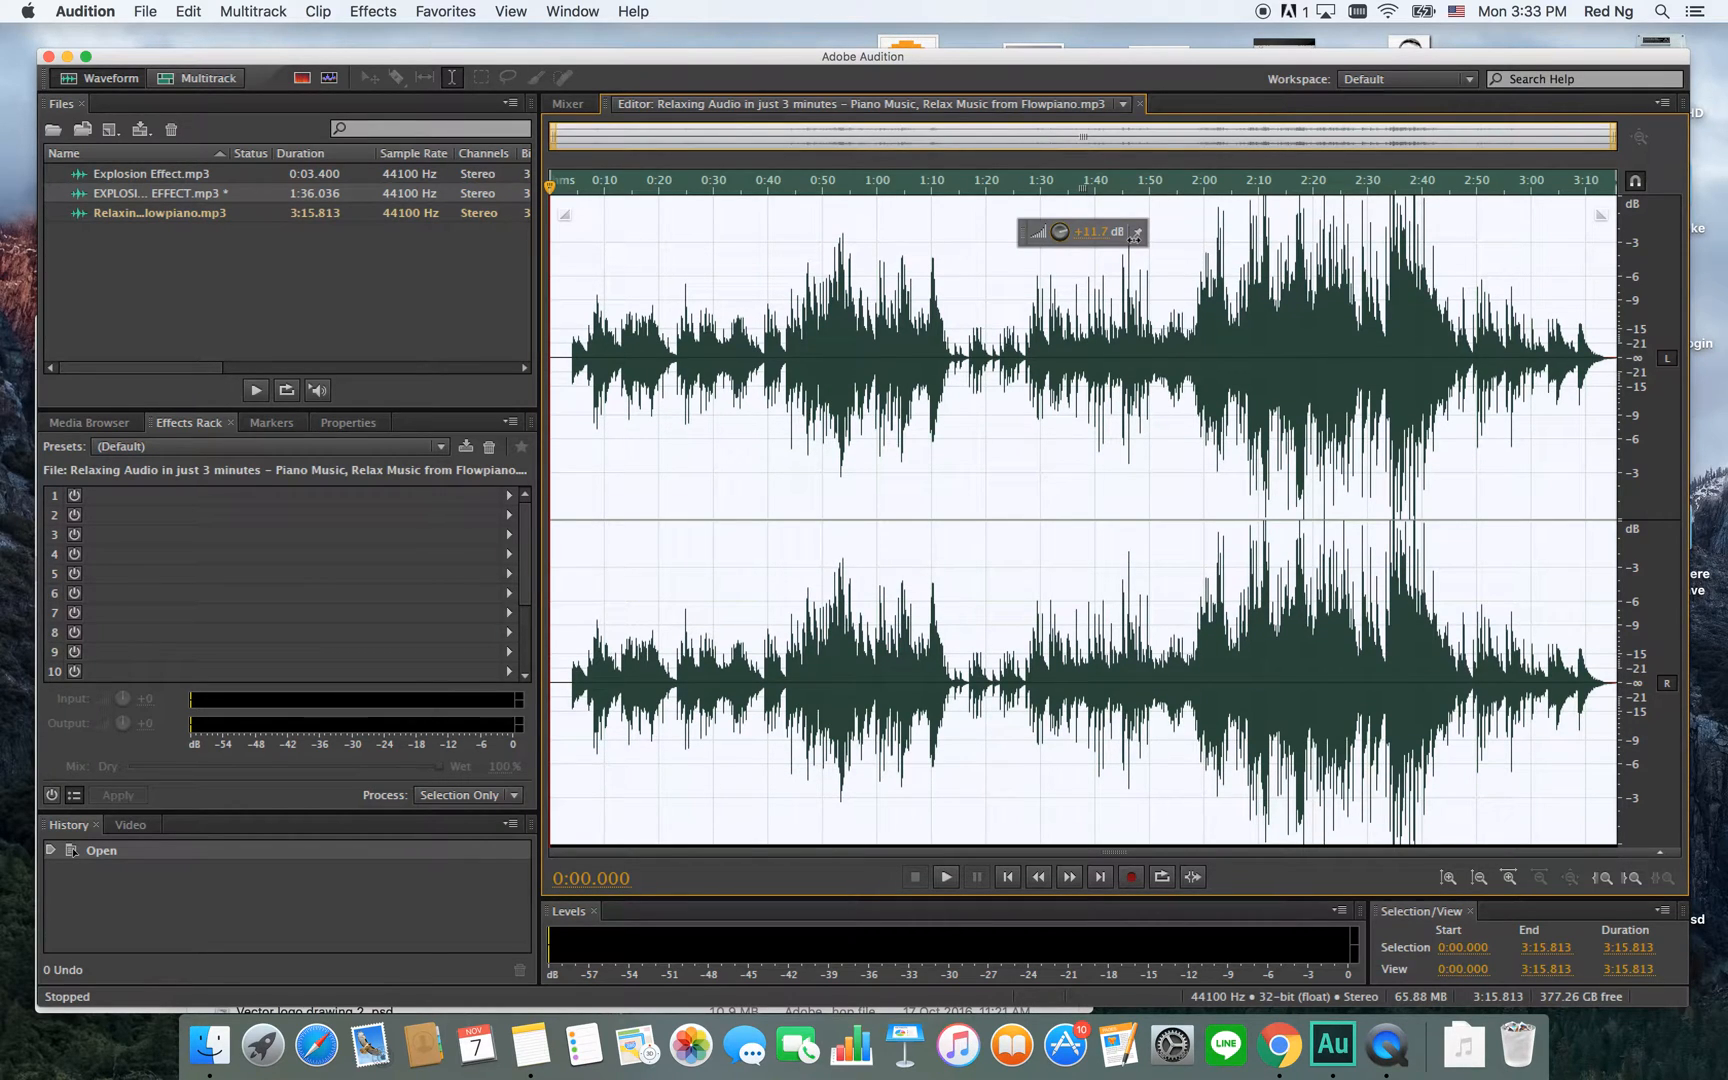
drag(1136, 237, 1137, 237)
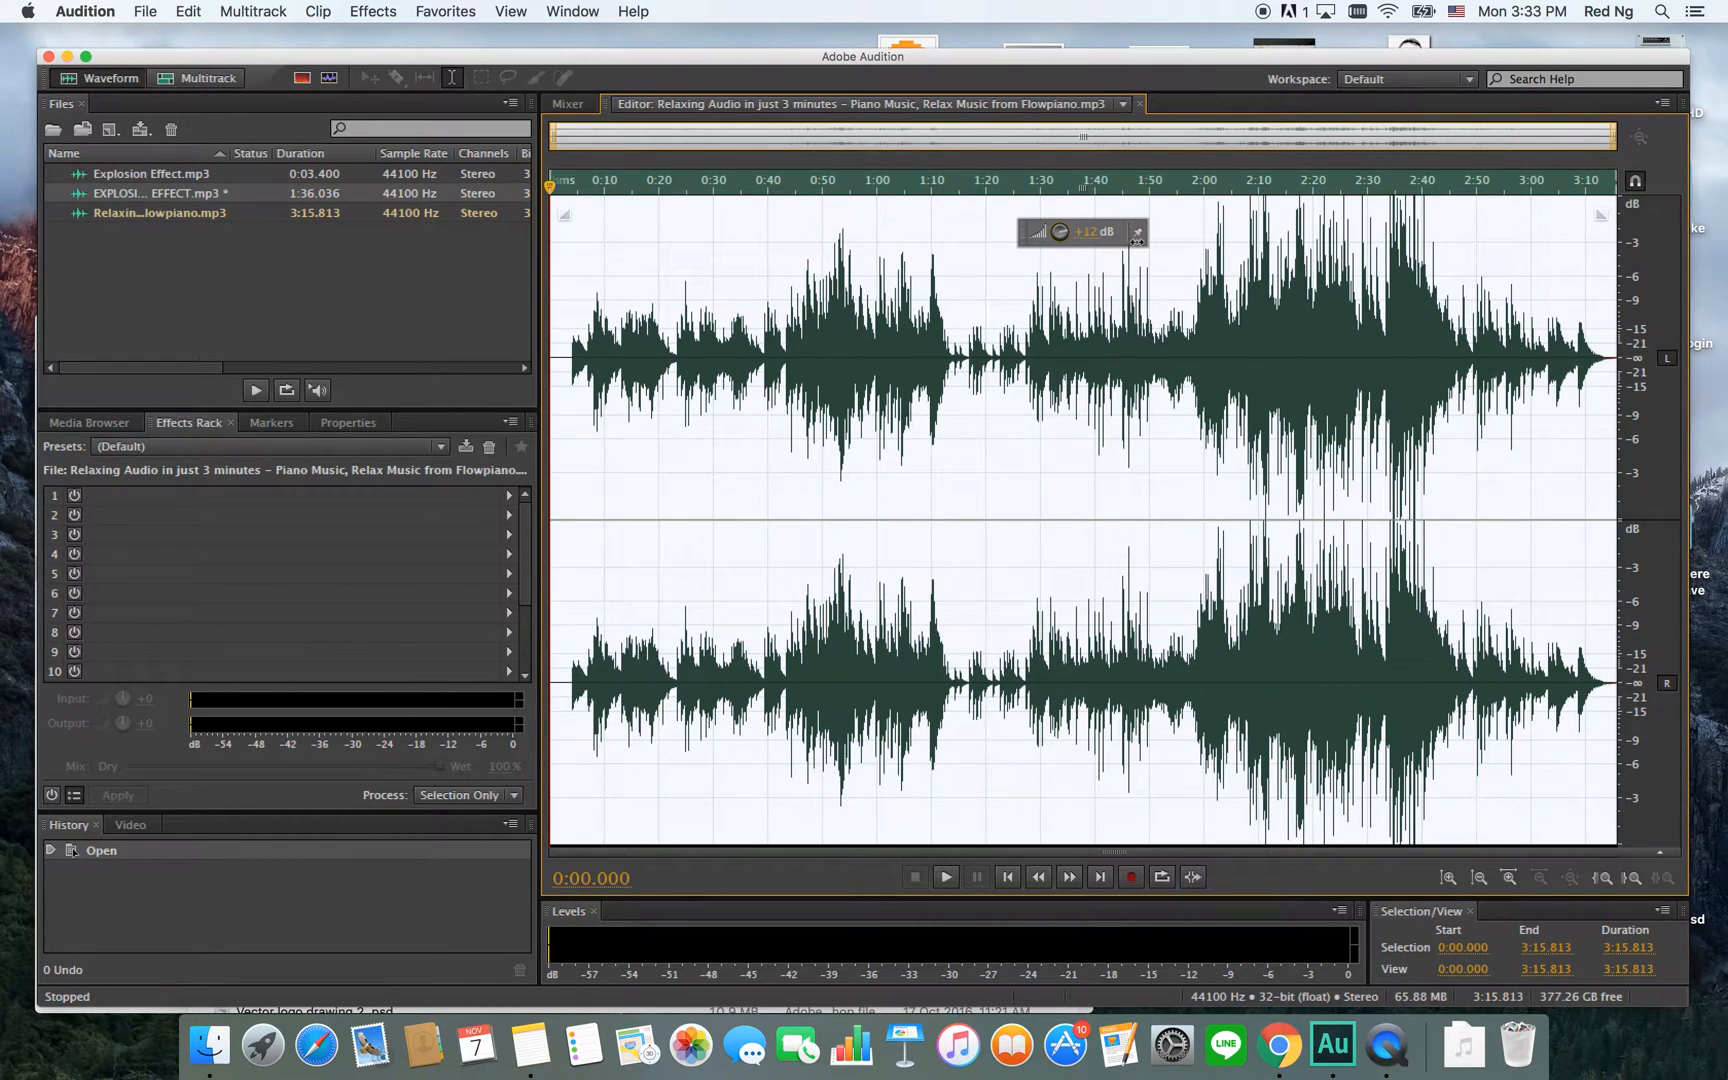
drag(1137, 245, 1137, 245)
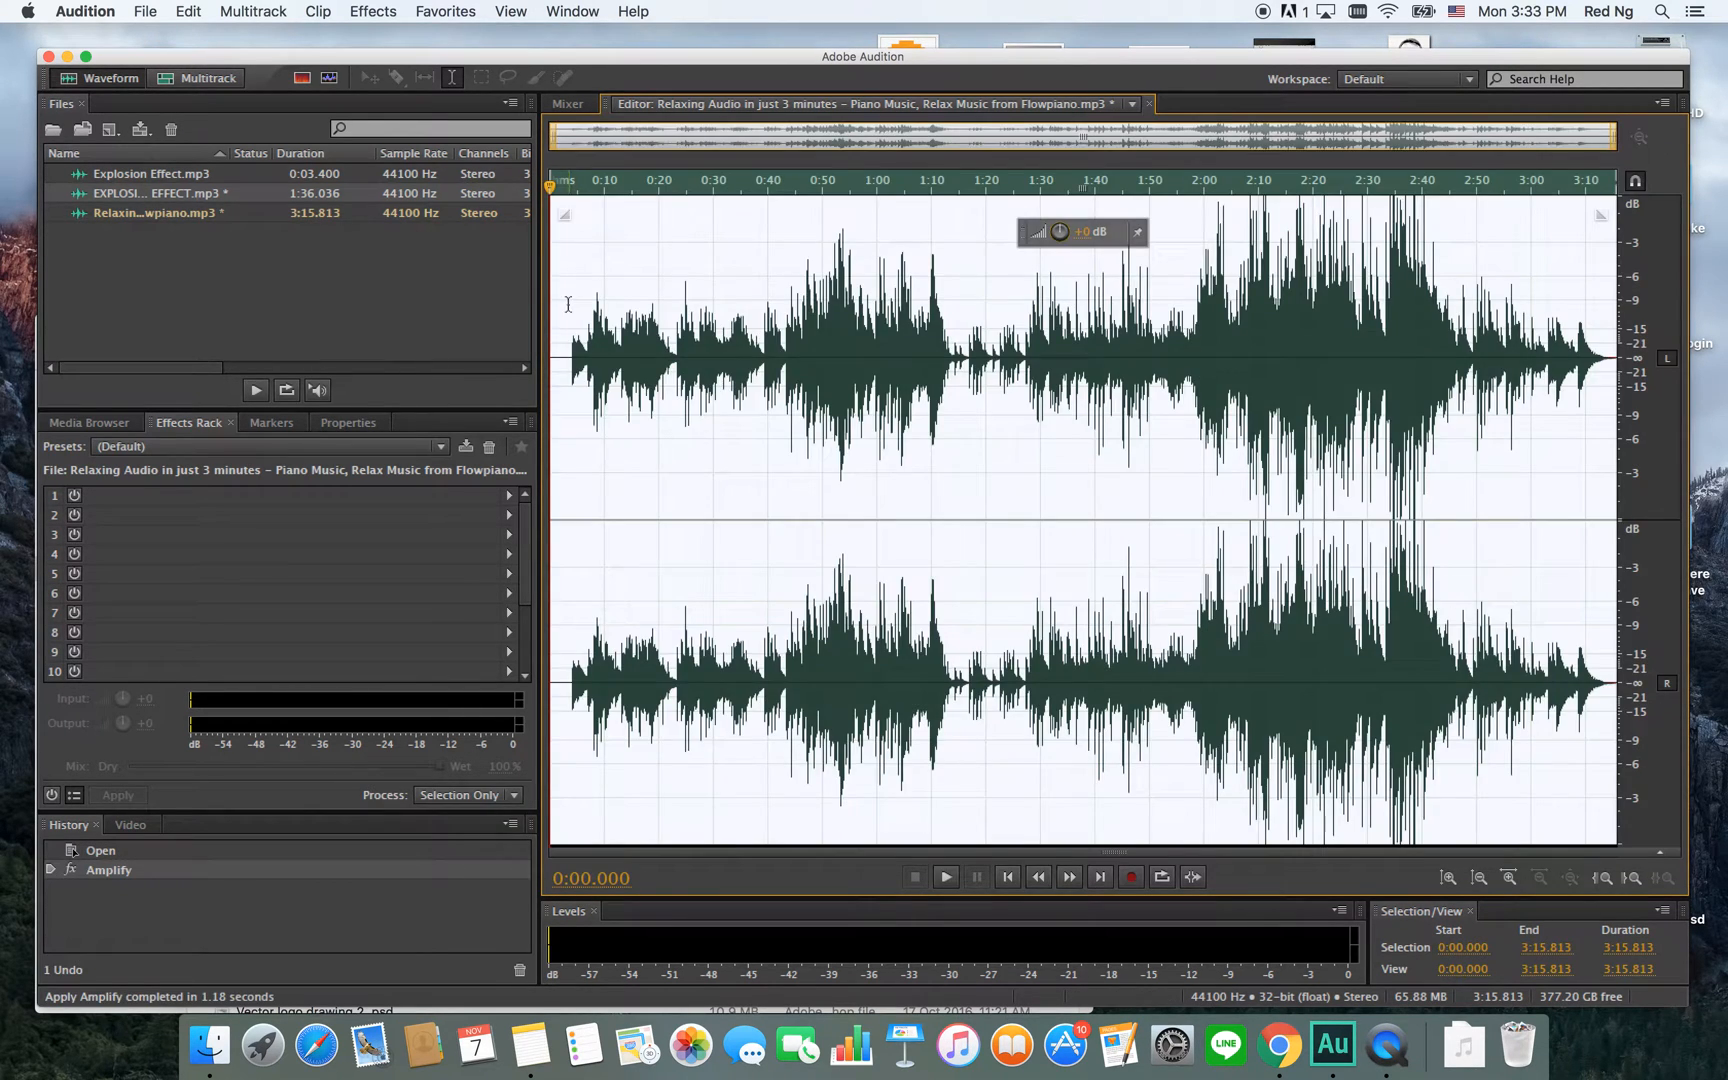
Play the amplified piano track from about 0:03.4 to 0:12, and play the louder passage from about 0:45.8.
click(568, 303)
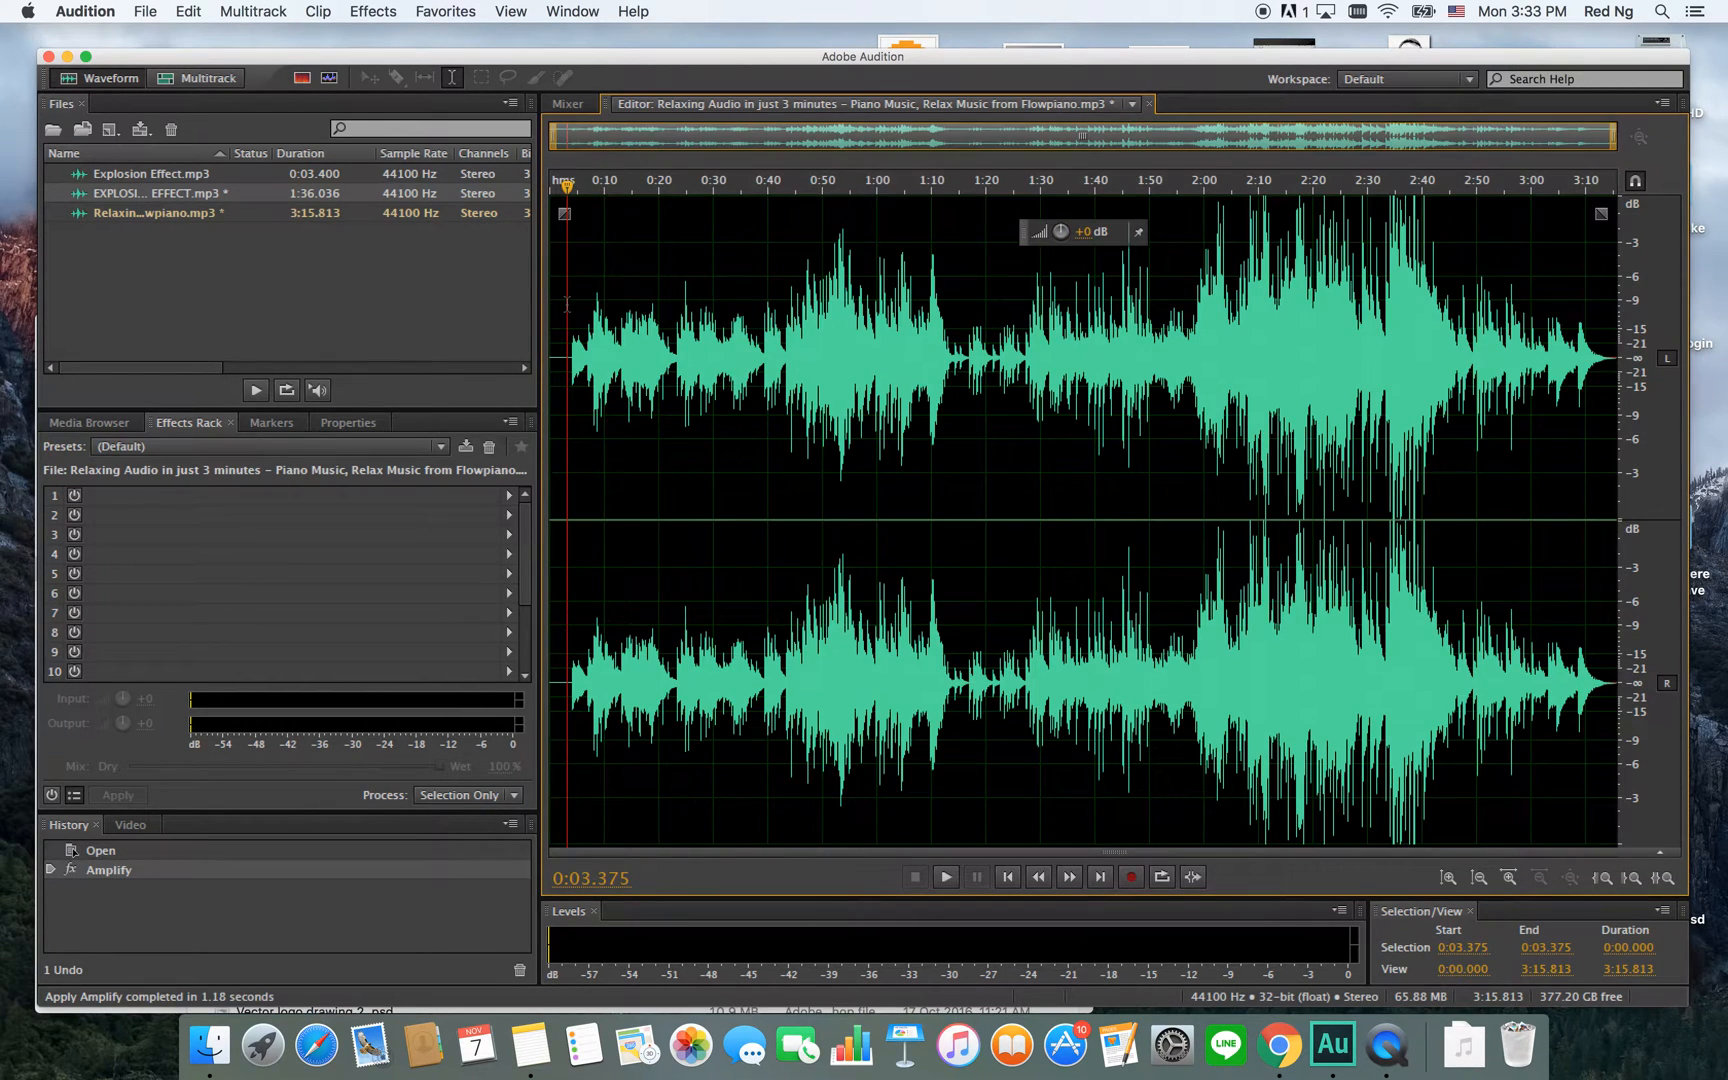
click(946, 877)
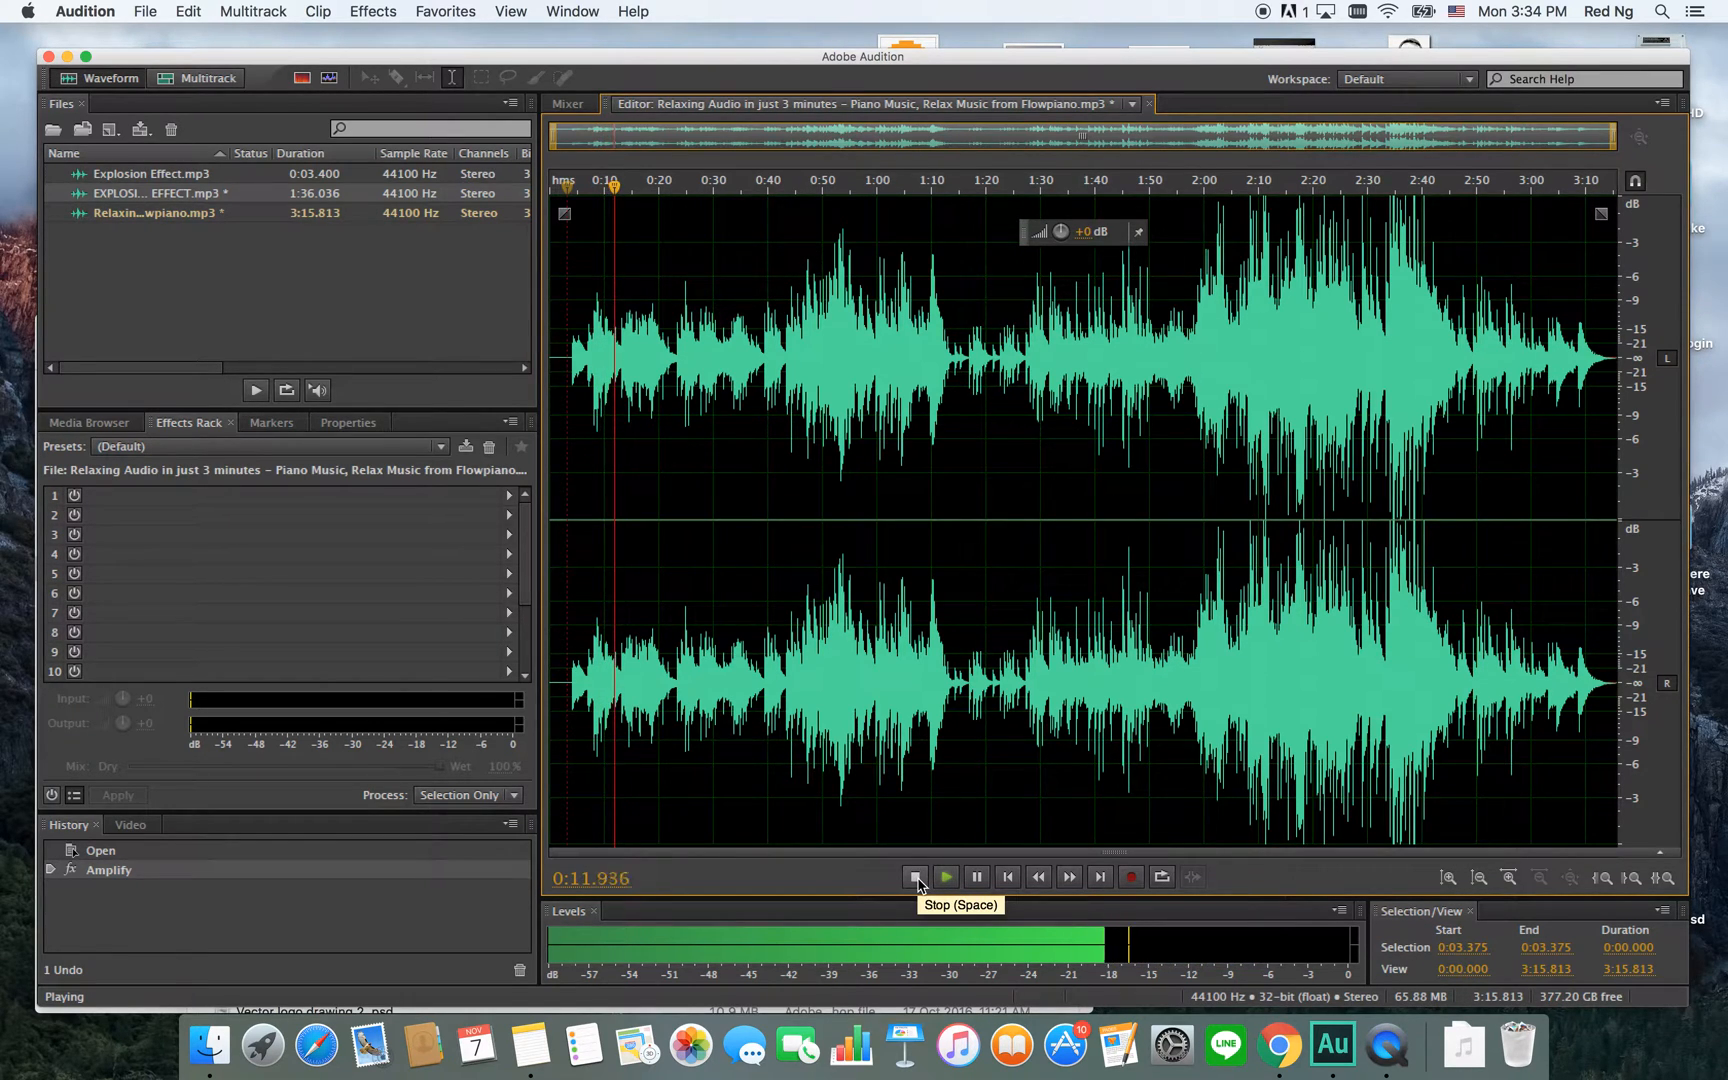
key(space)
click(798, 236)
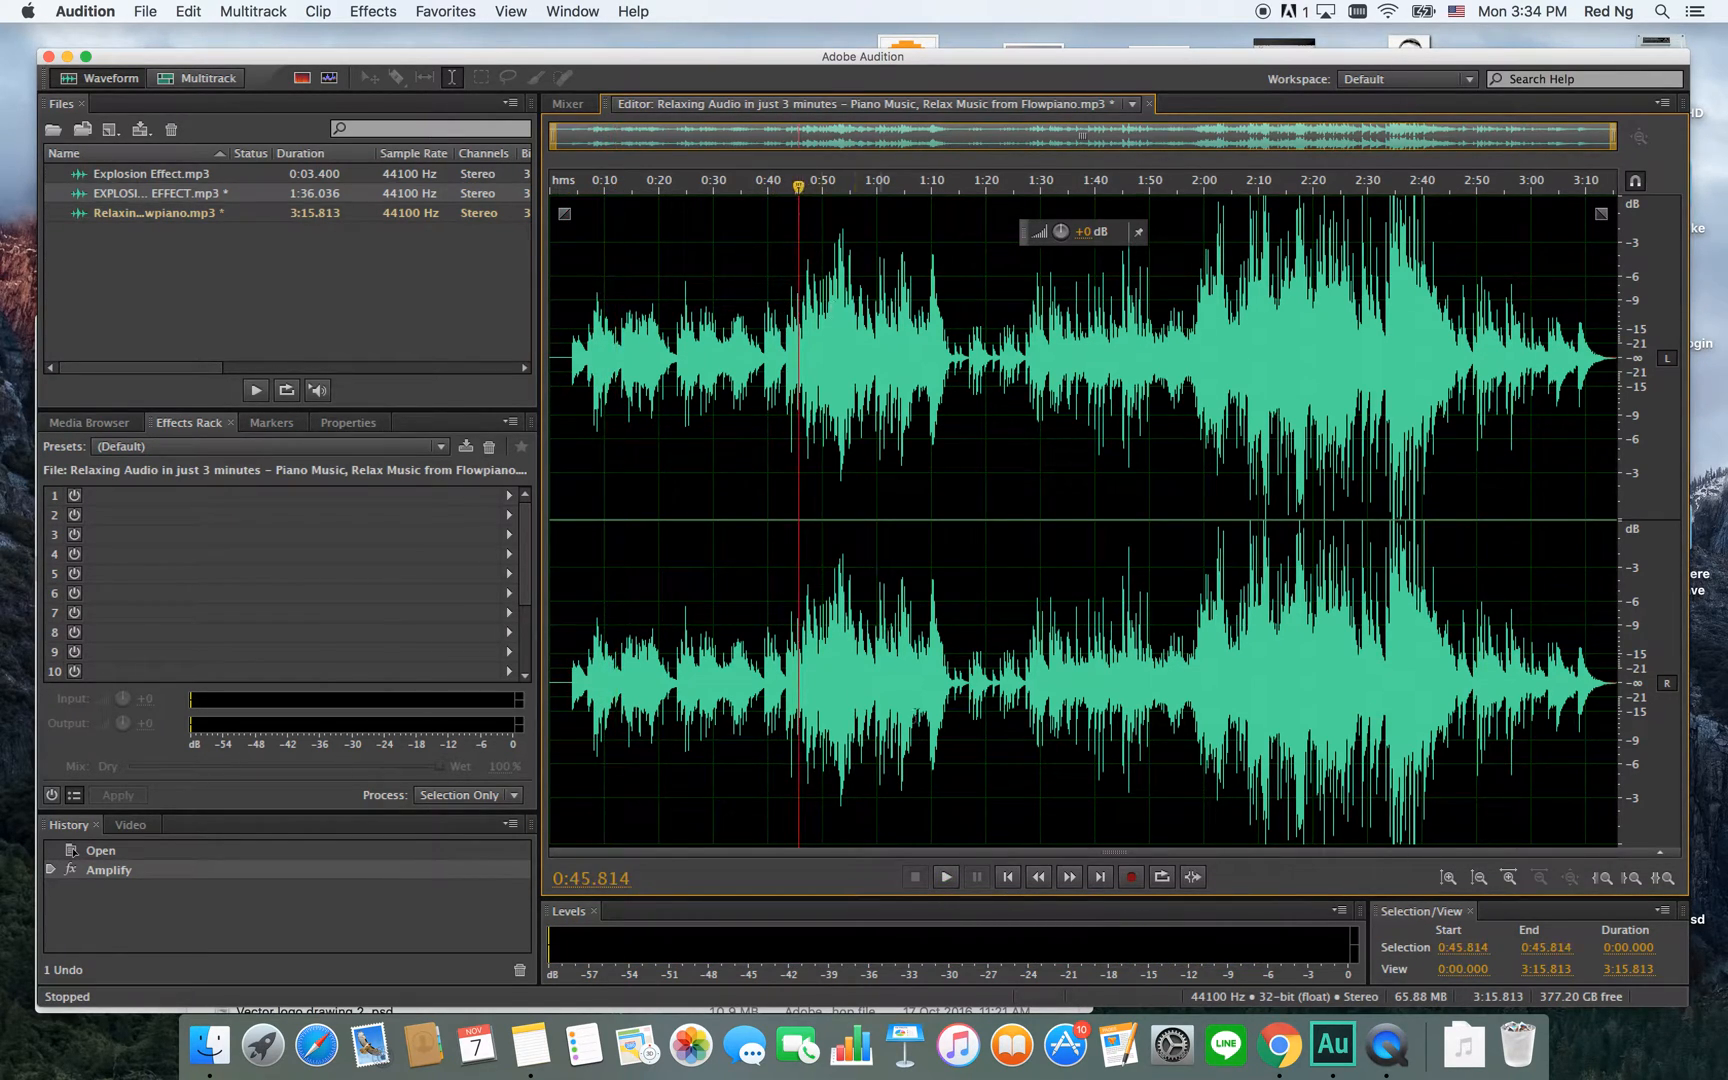
click(945, 877)
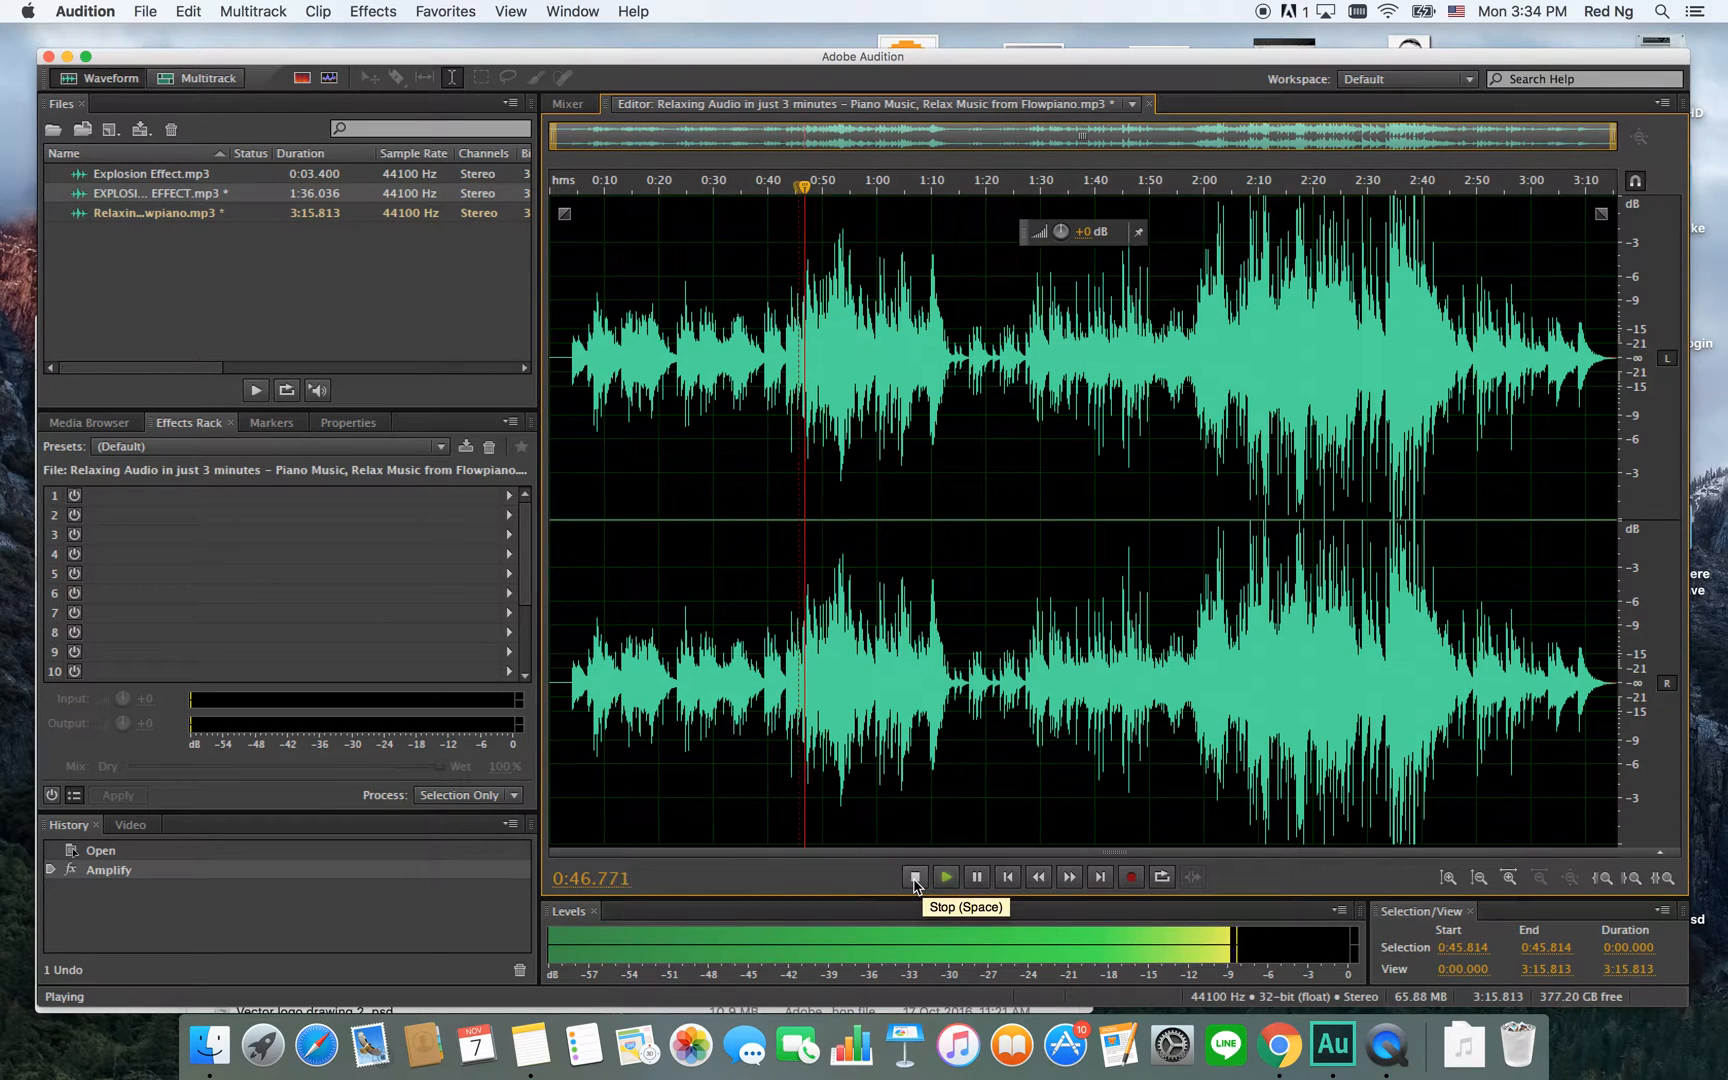
click(946, 878)
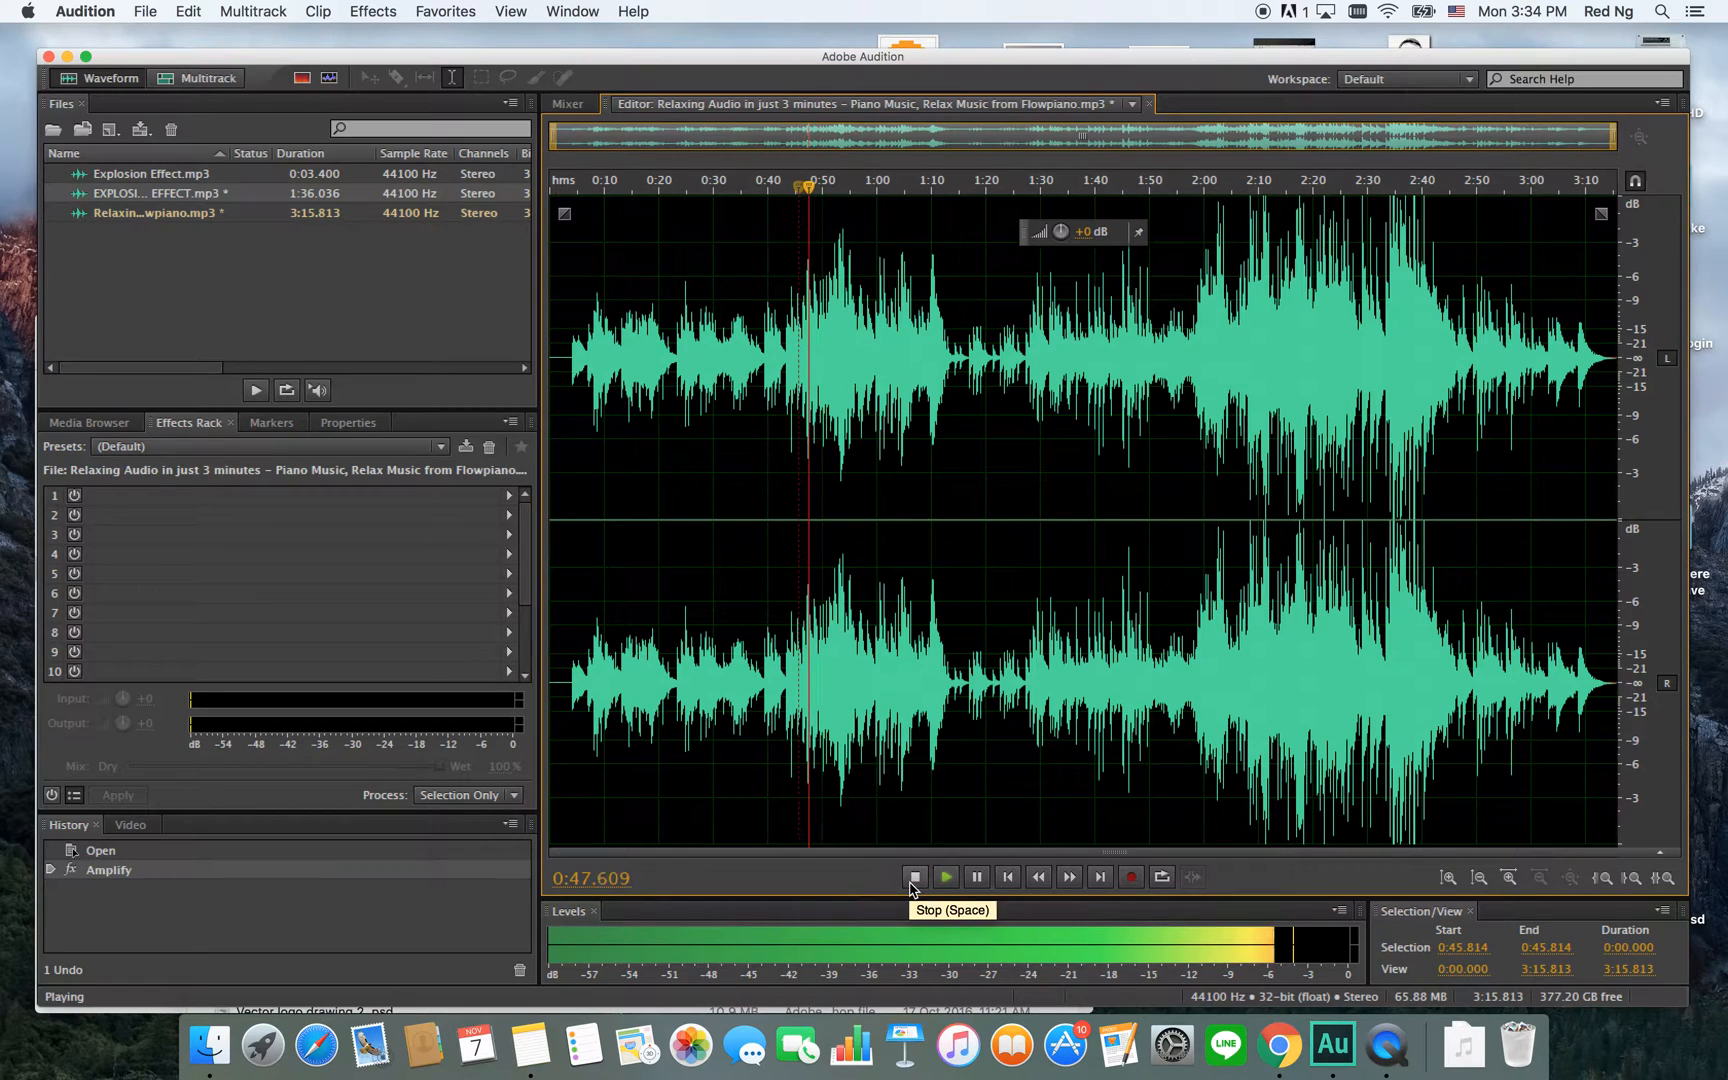
Stop playback and trim the piano track by deleting its first 45.01 seconds and everything after 0:24.921 of the remaining audio.
key(space)
click(795, 328)
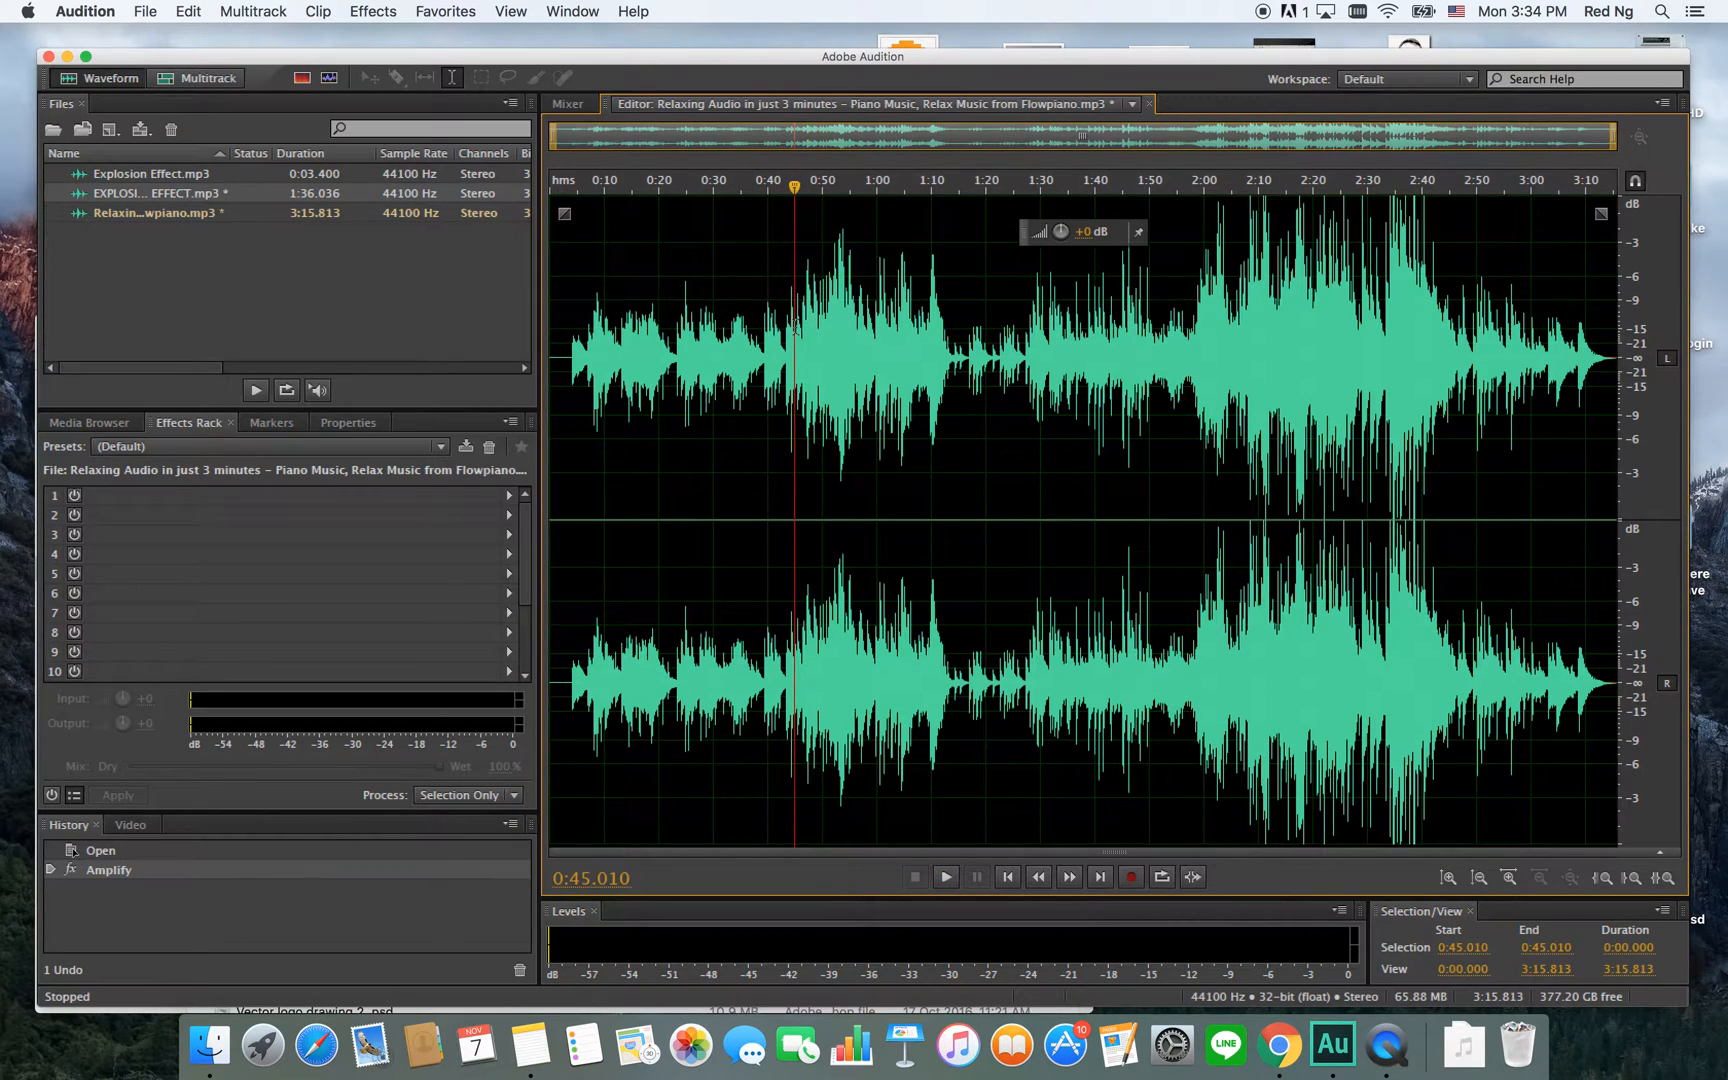
drag(795, 328, 519, 345)
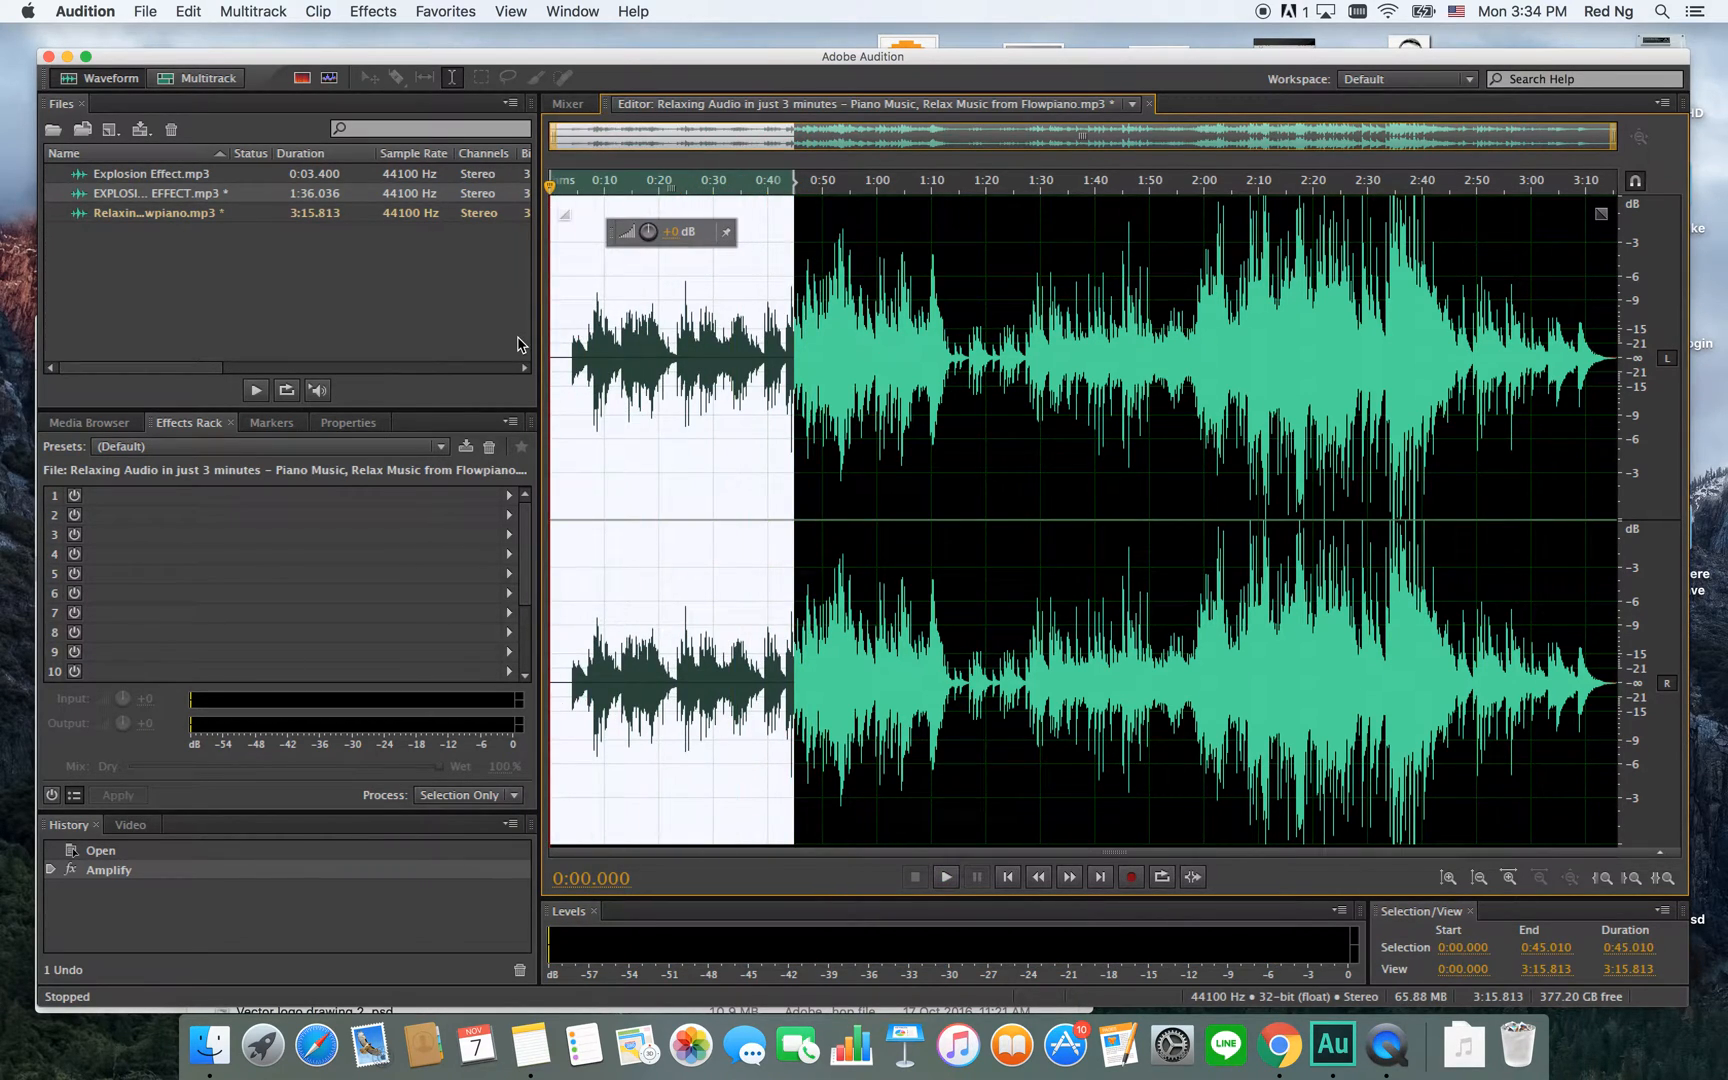
key(Delete)
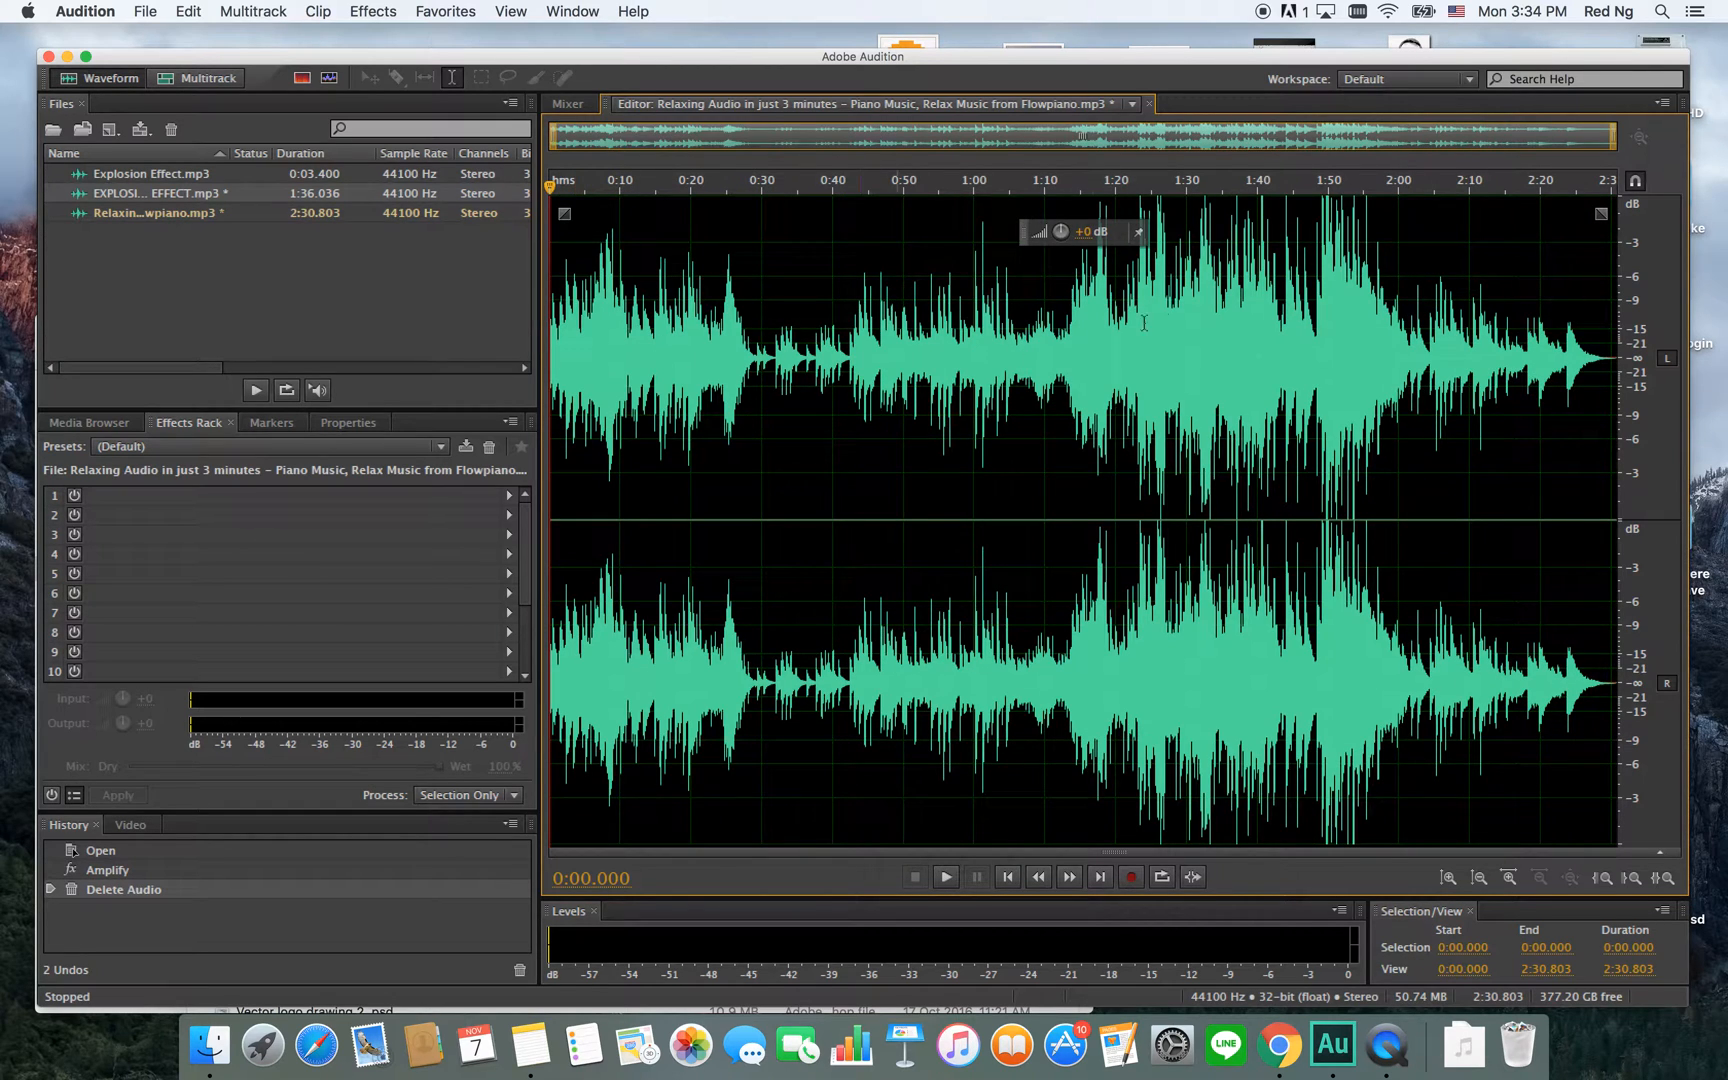
drag(728, 352, 1693, 377)
key(Delete)
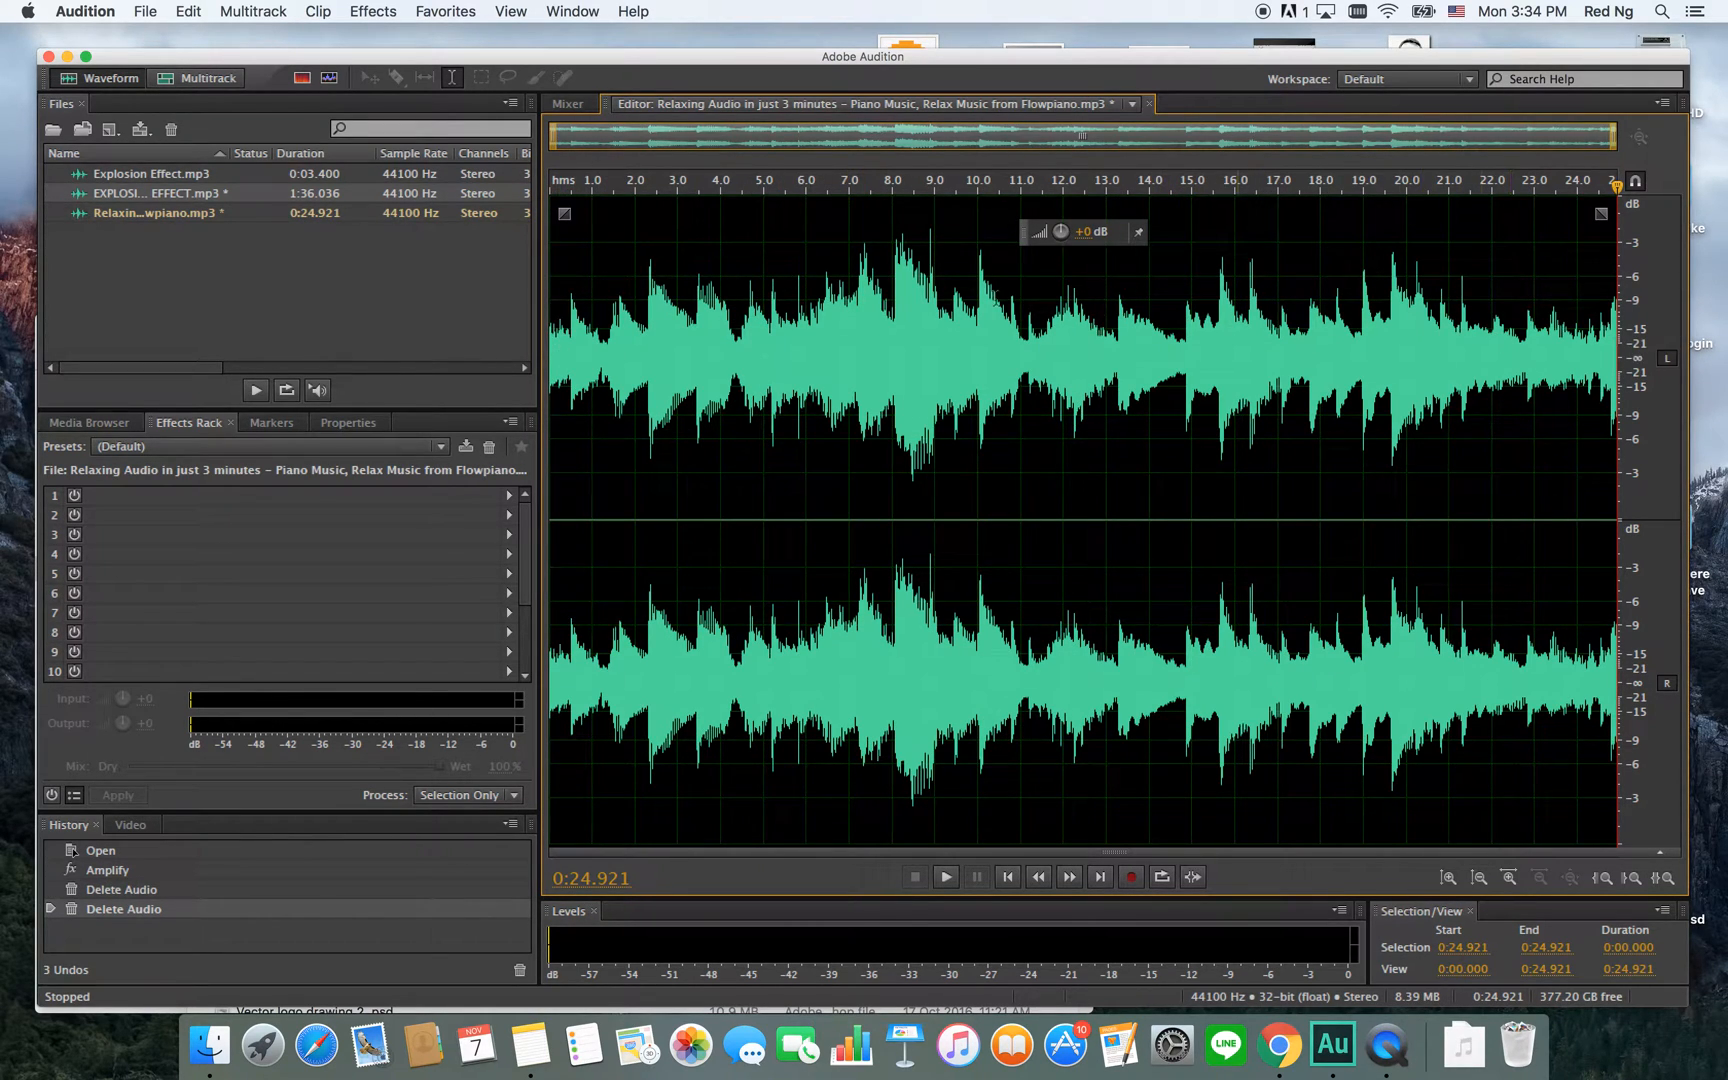
Play the opening of the trimmed piano clip from 0:00.
drag(583, 183, 544, 184)
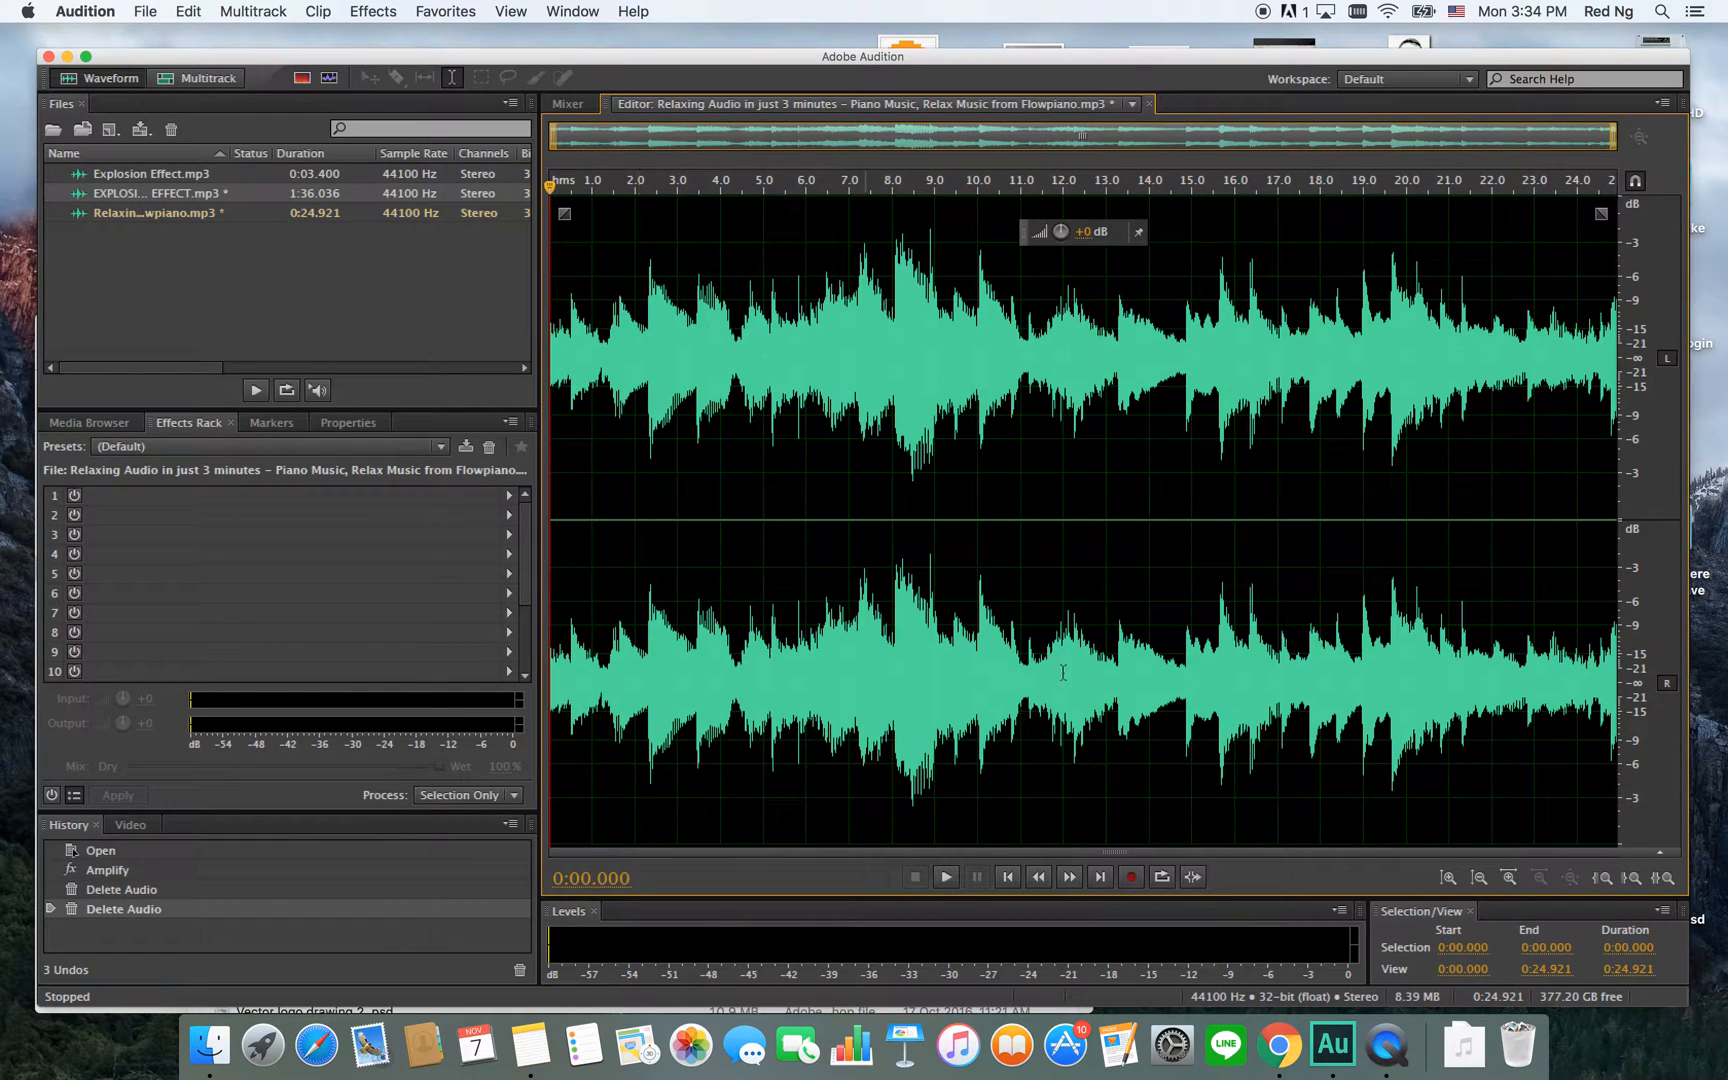
click(946, 877)
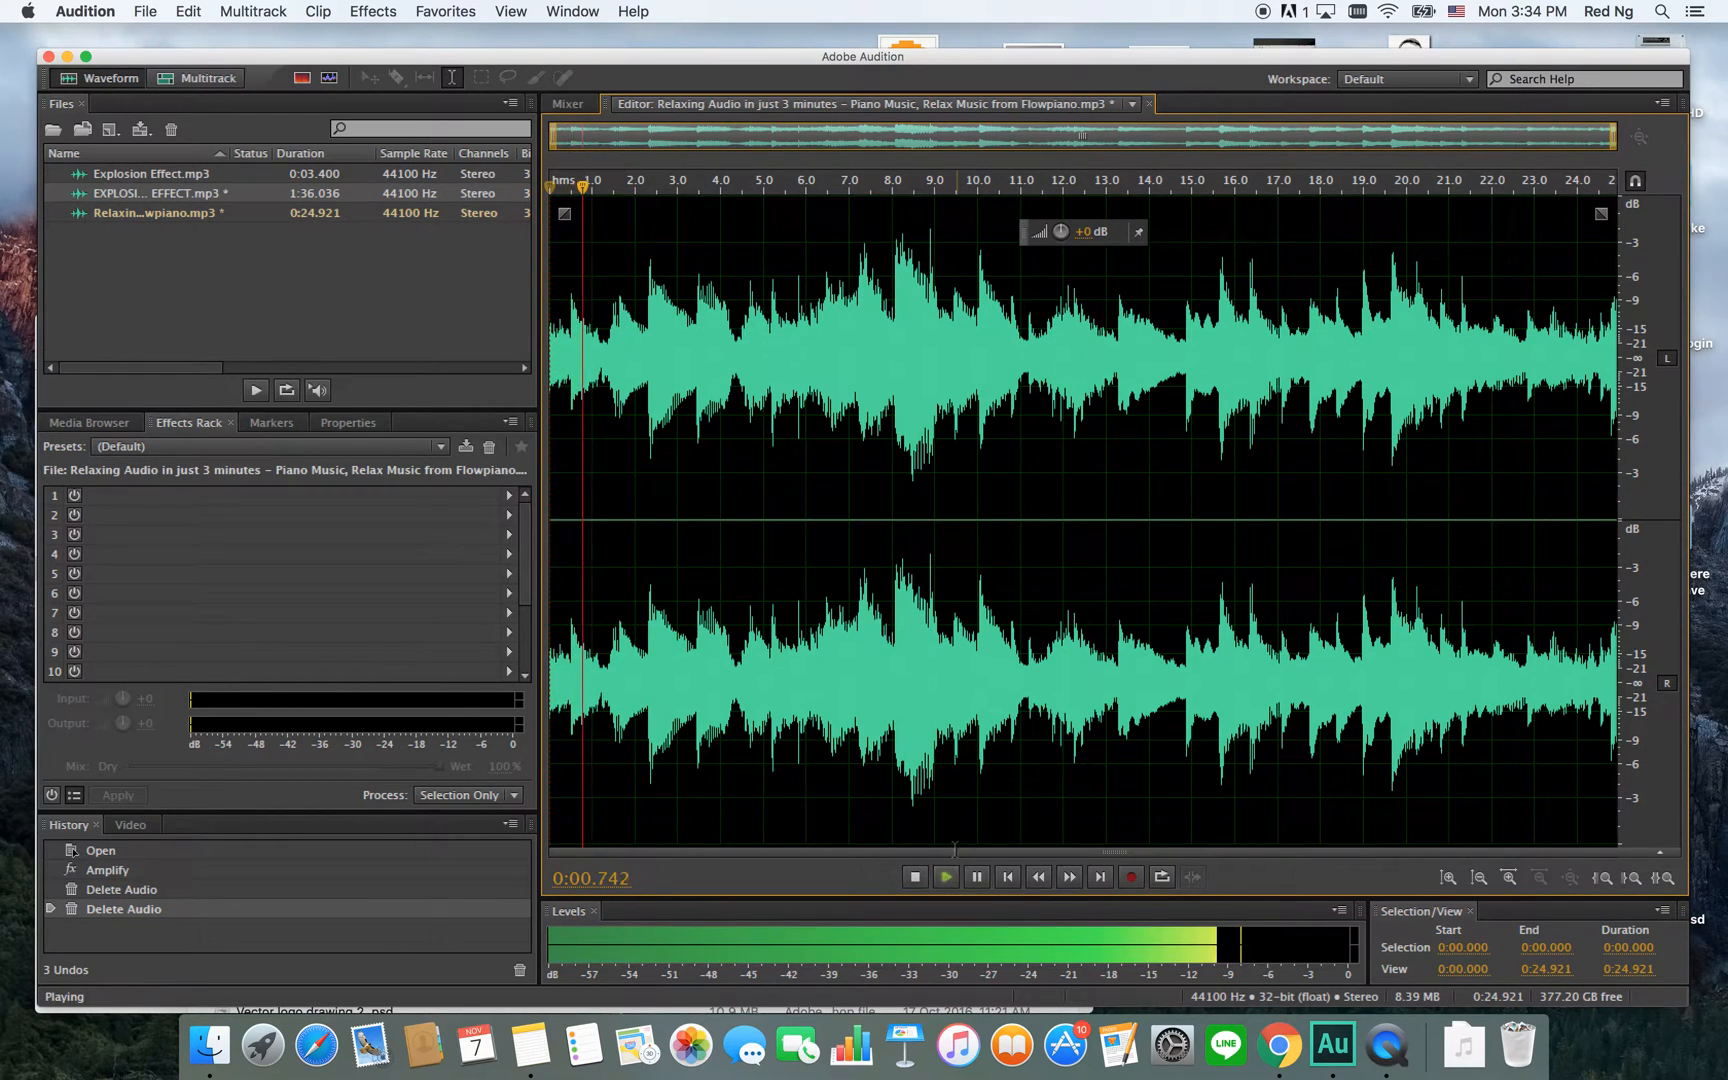
click(926, 879)
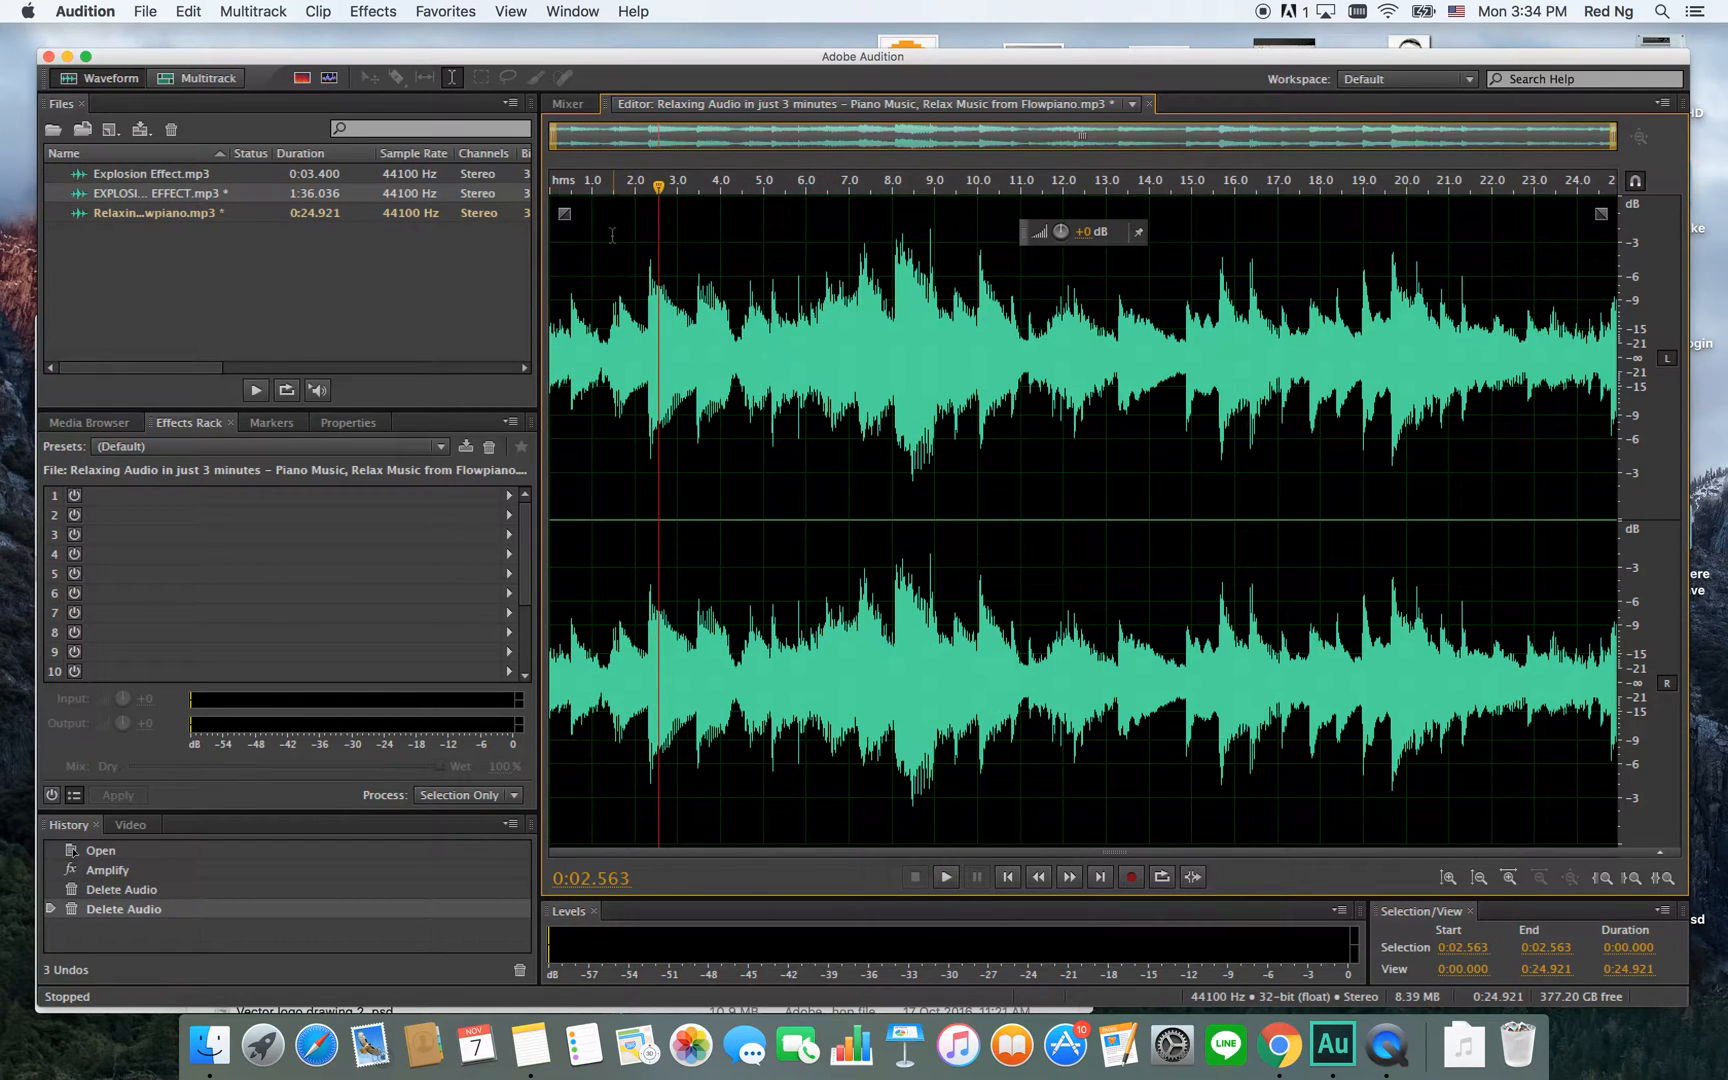
Fade in the first few seconds of the piano clip and play its opening from near the start.
drag(566, 215, 680, 220)
click(551, 218)
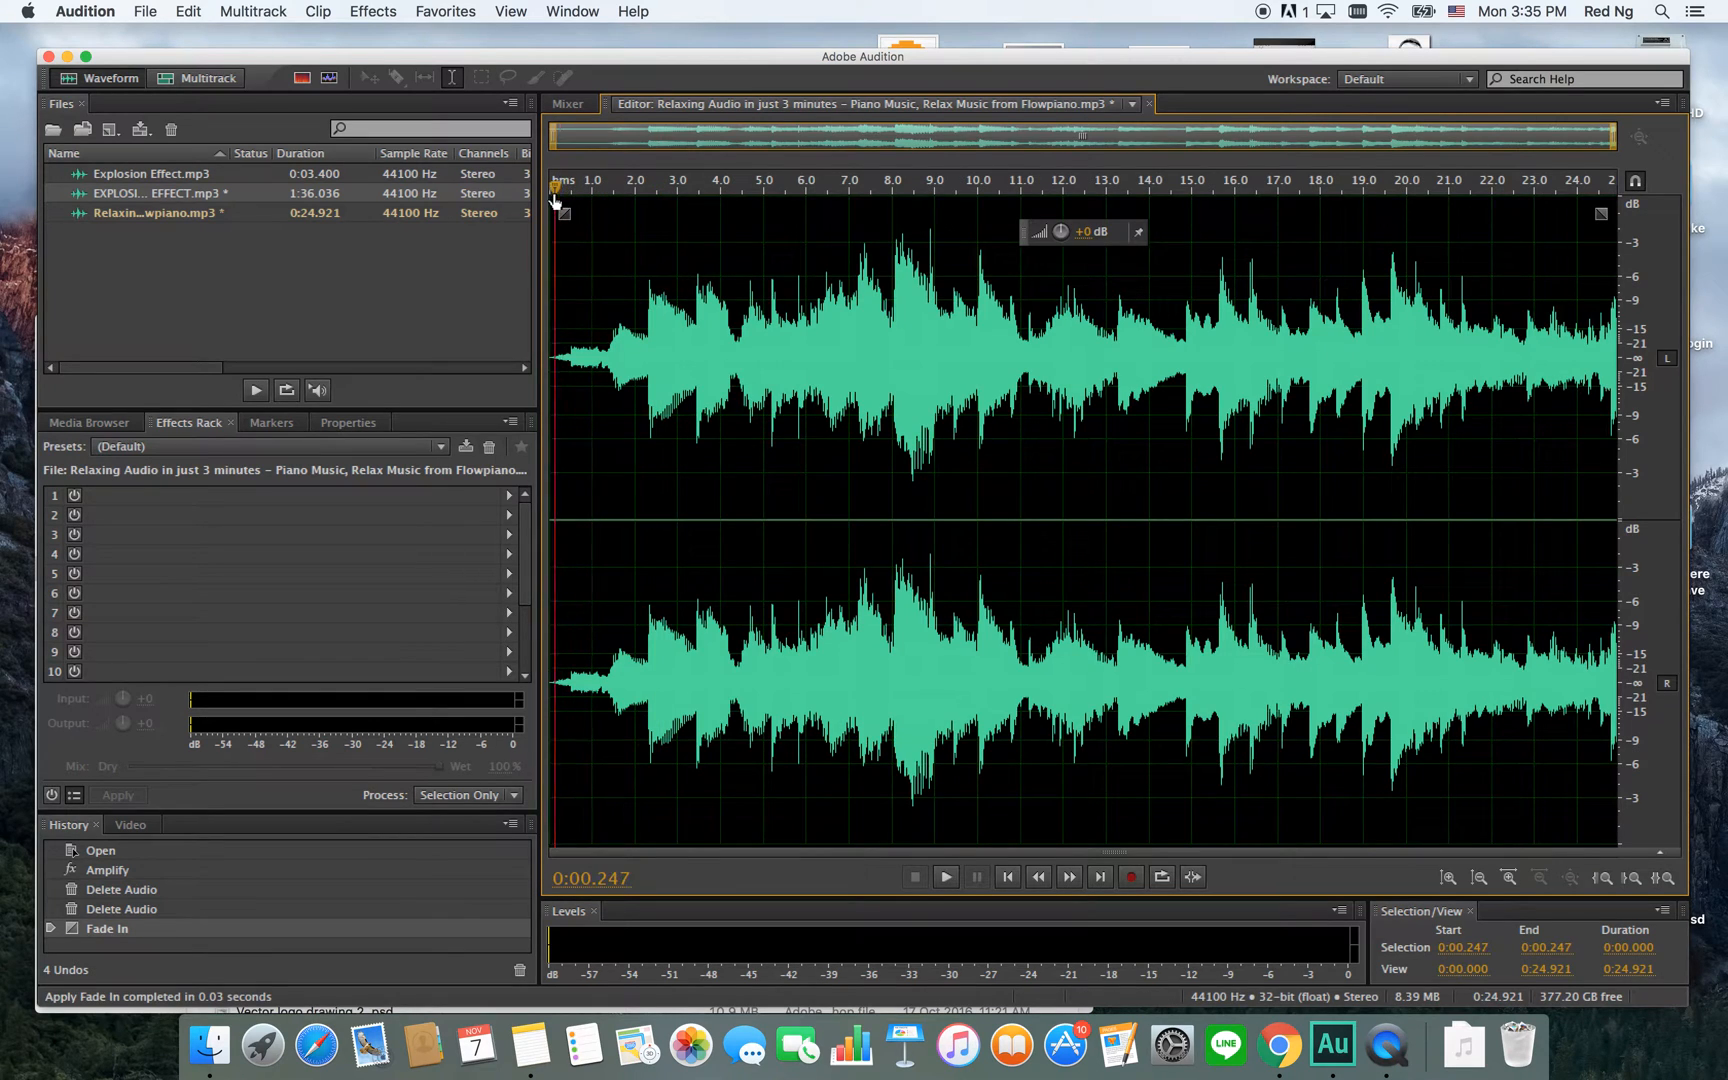
click(957, 877)
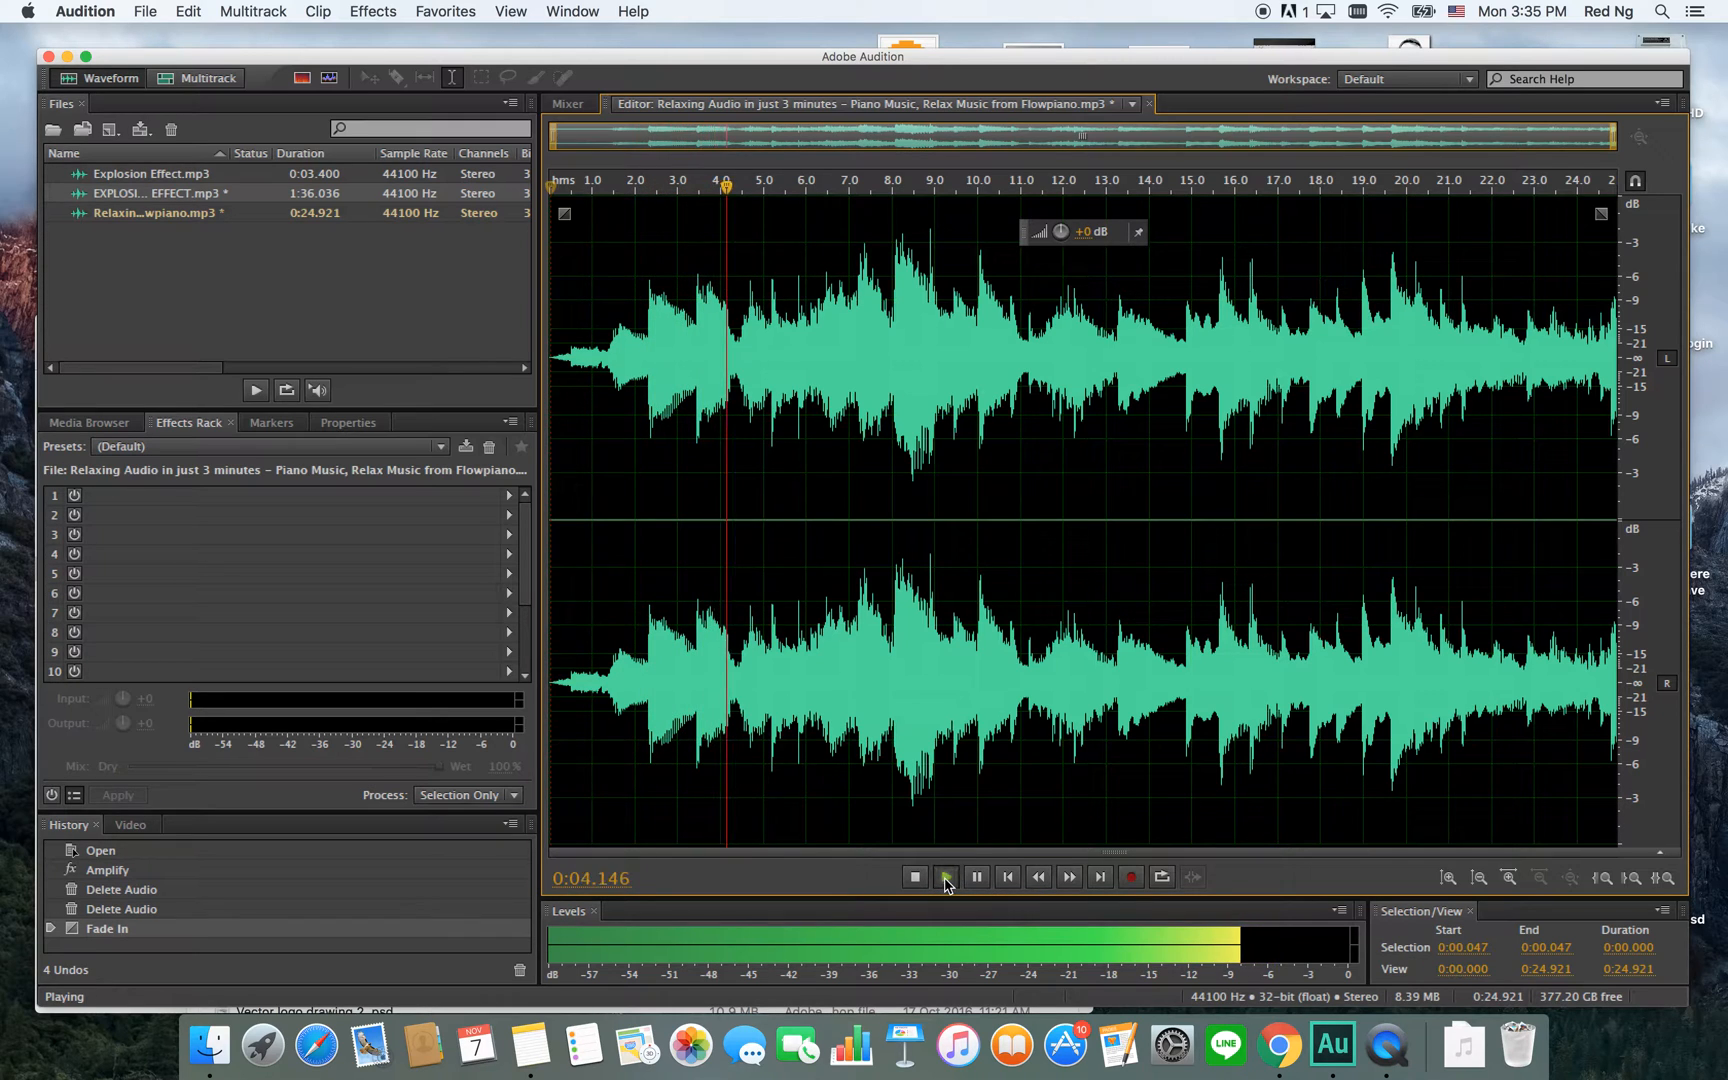
click(946, 880)
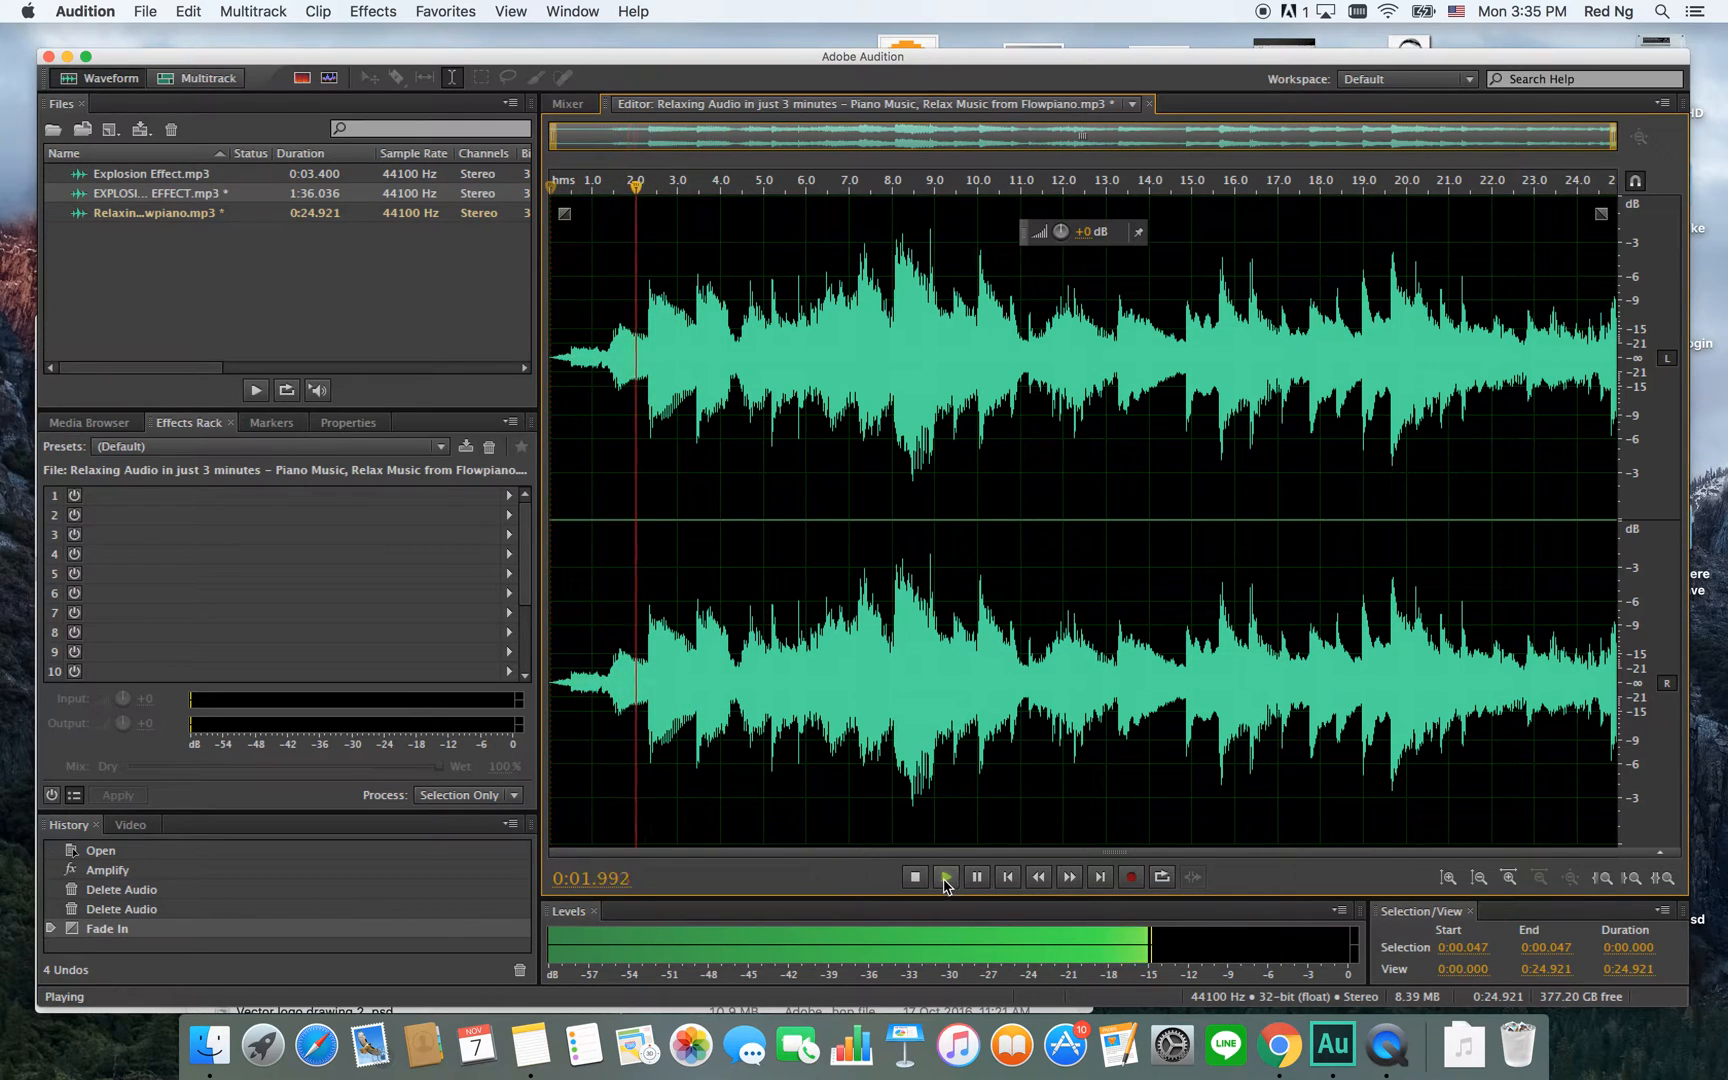
Fade out the last few seconds of the piano clip and play its ending.
click(1555, 188)
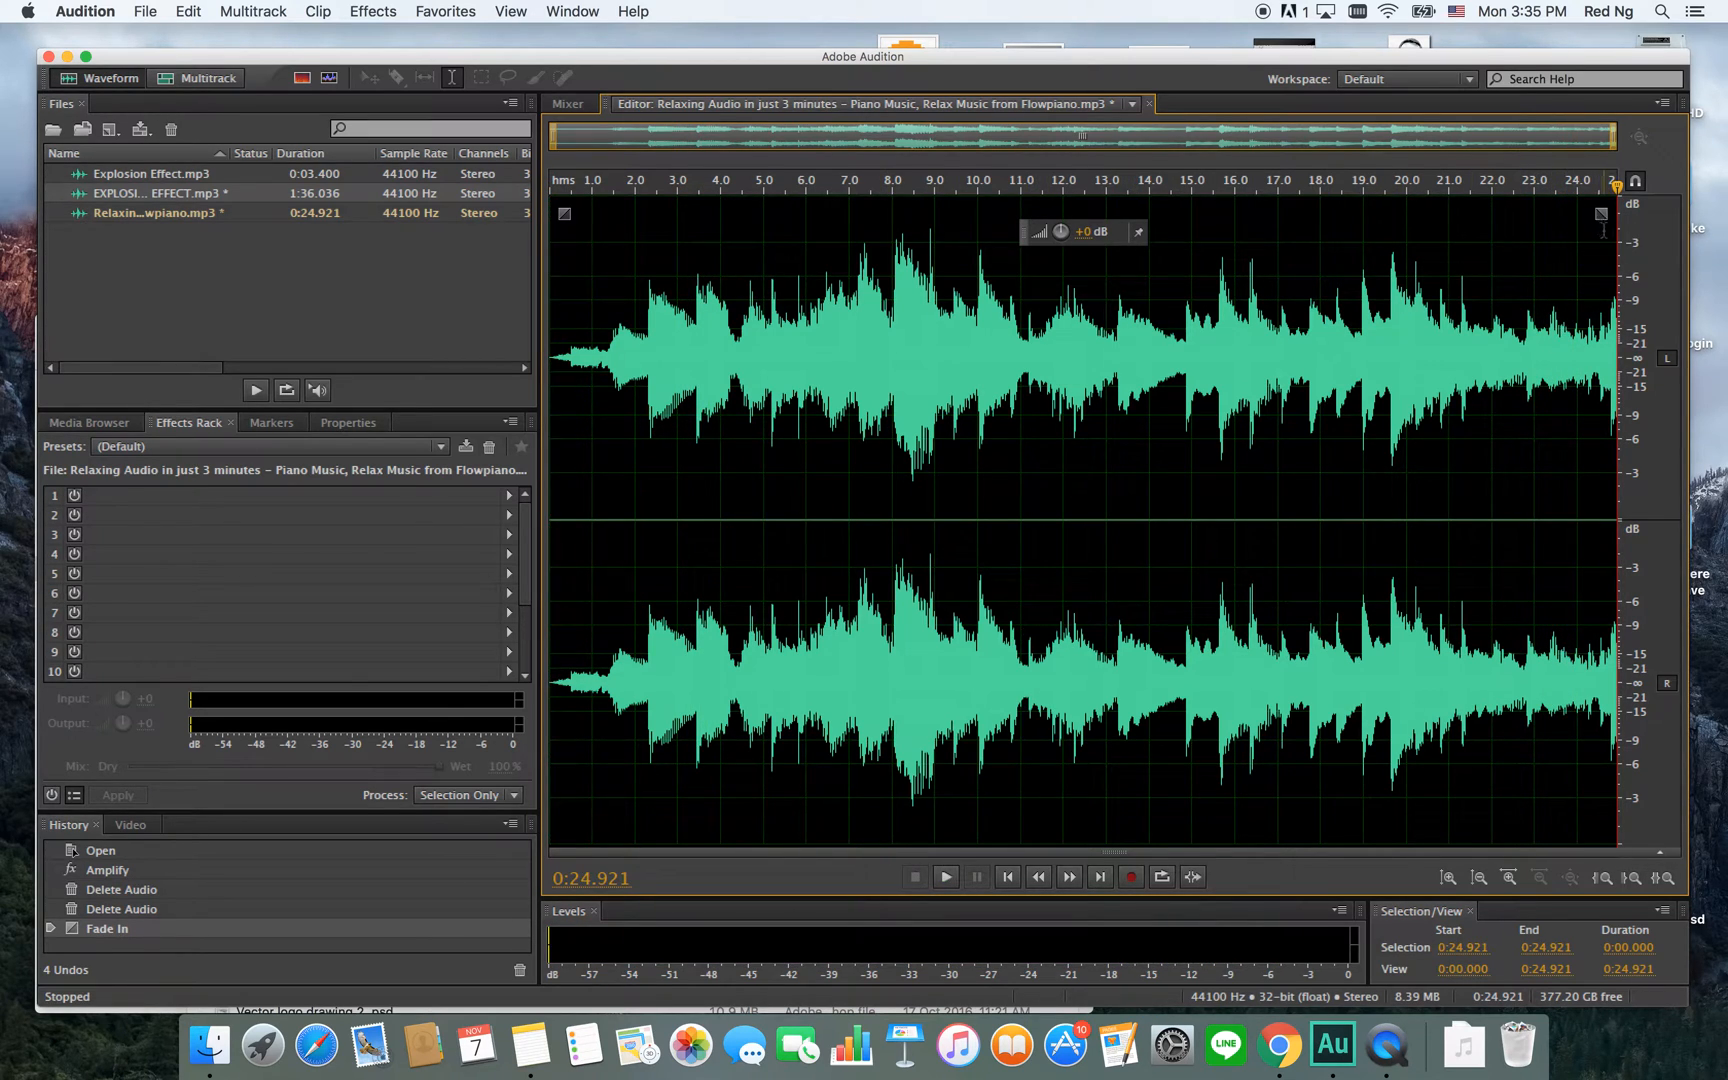
drag(1601, 214, 1493, 240)
click(1441, 185)
click(945, 878)
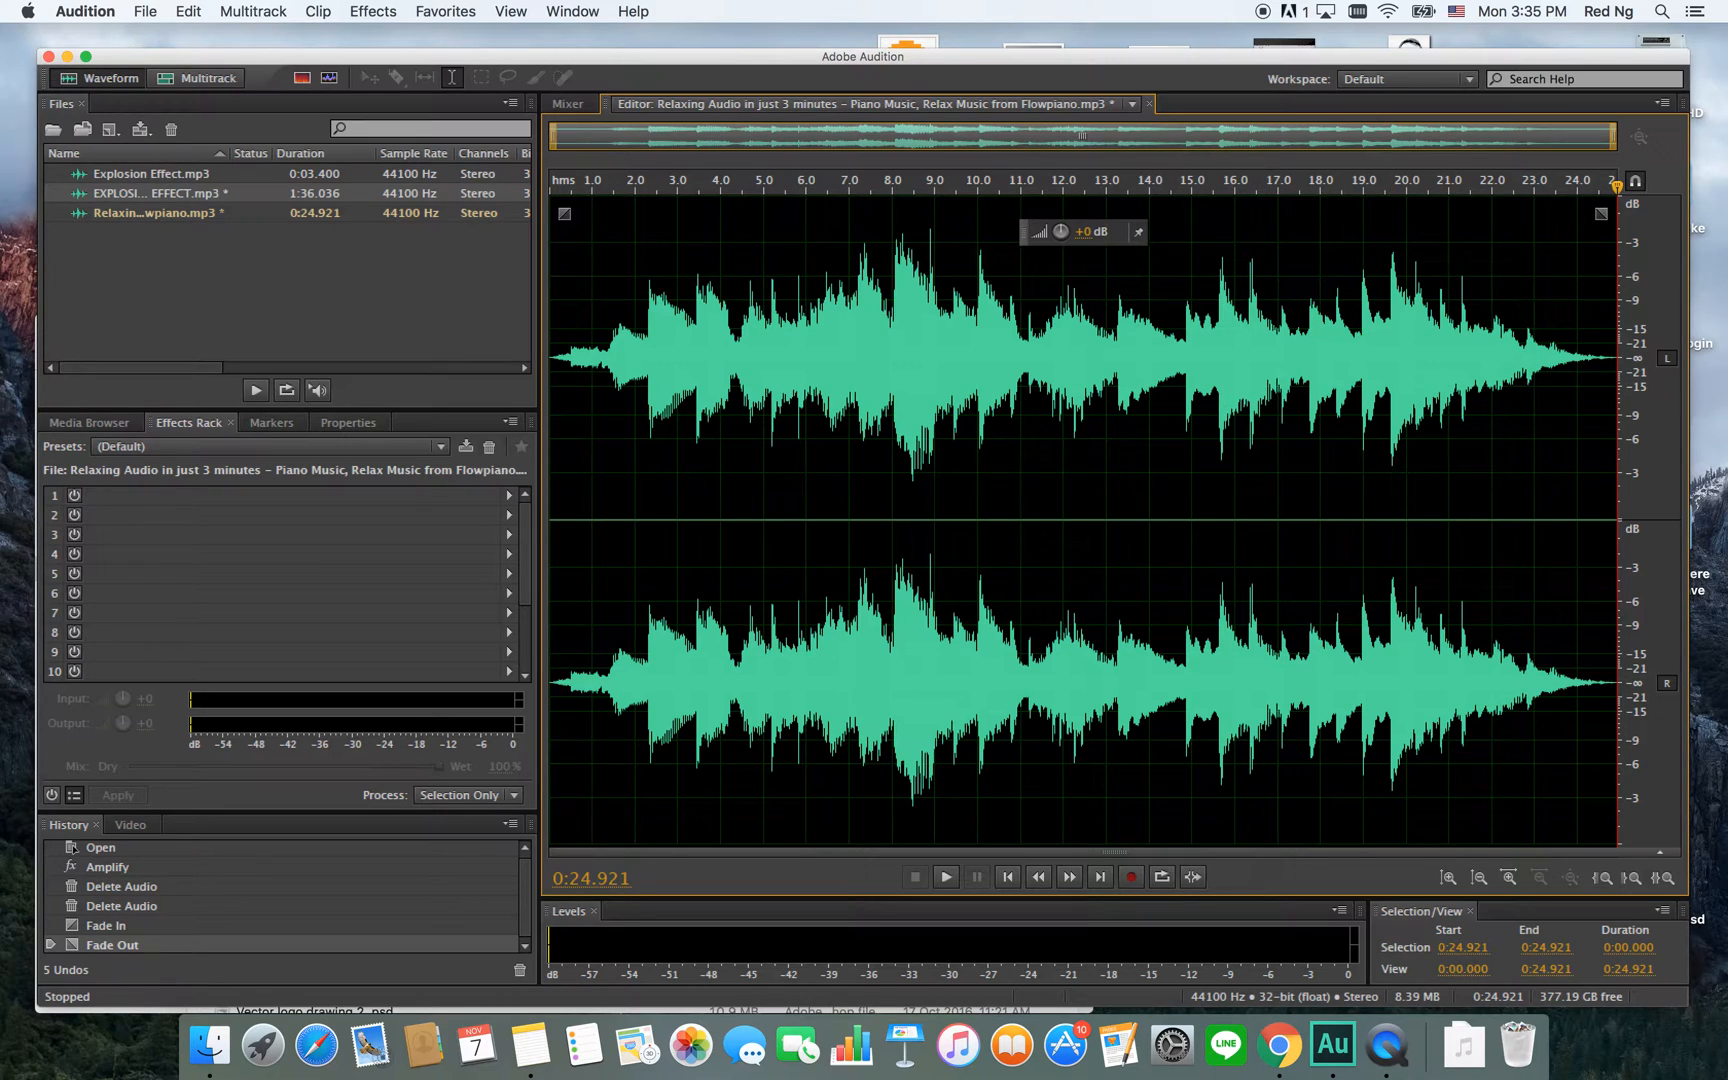
Select the quiet middle passage of the piano clip from 0:11.107 to 0:14.877 and raise its volume.
click(892, 322)
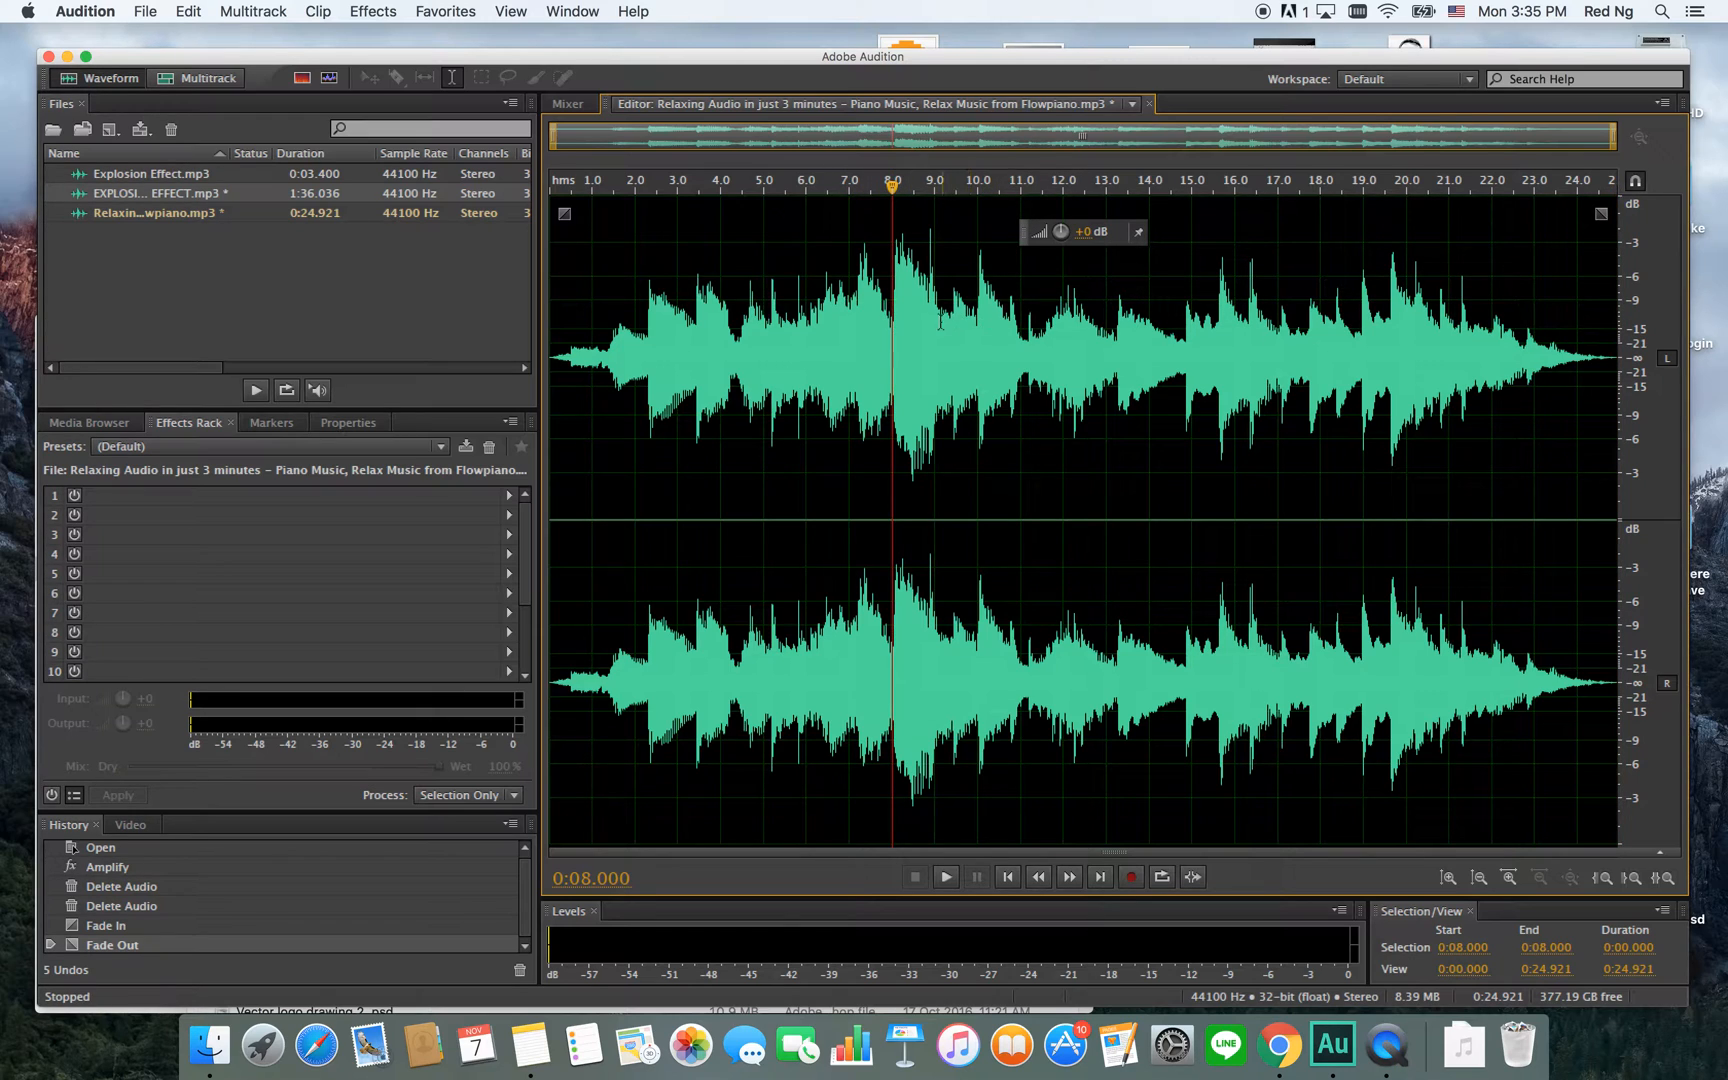
drag(1021, 350, 1182, 372)
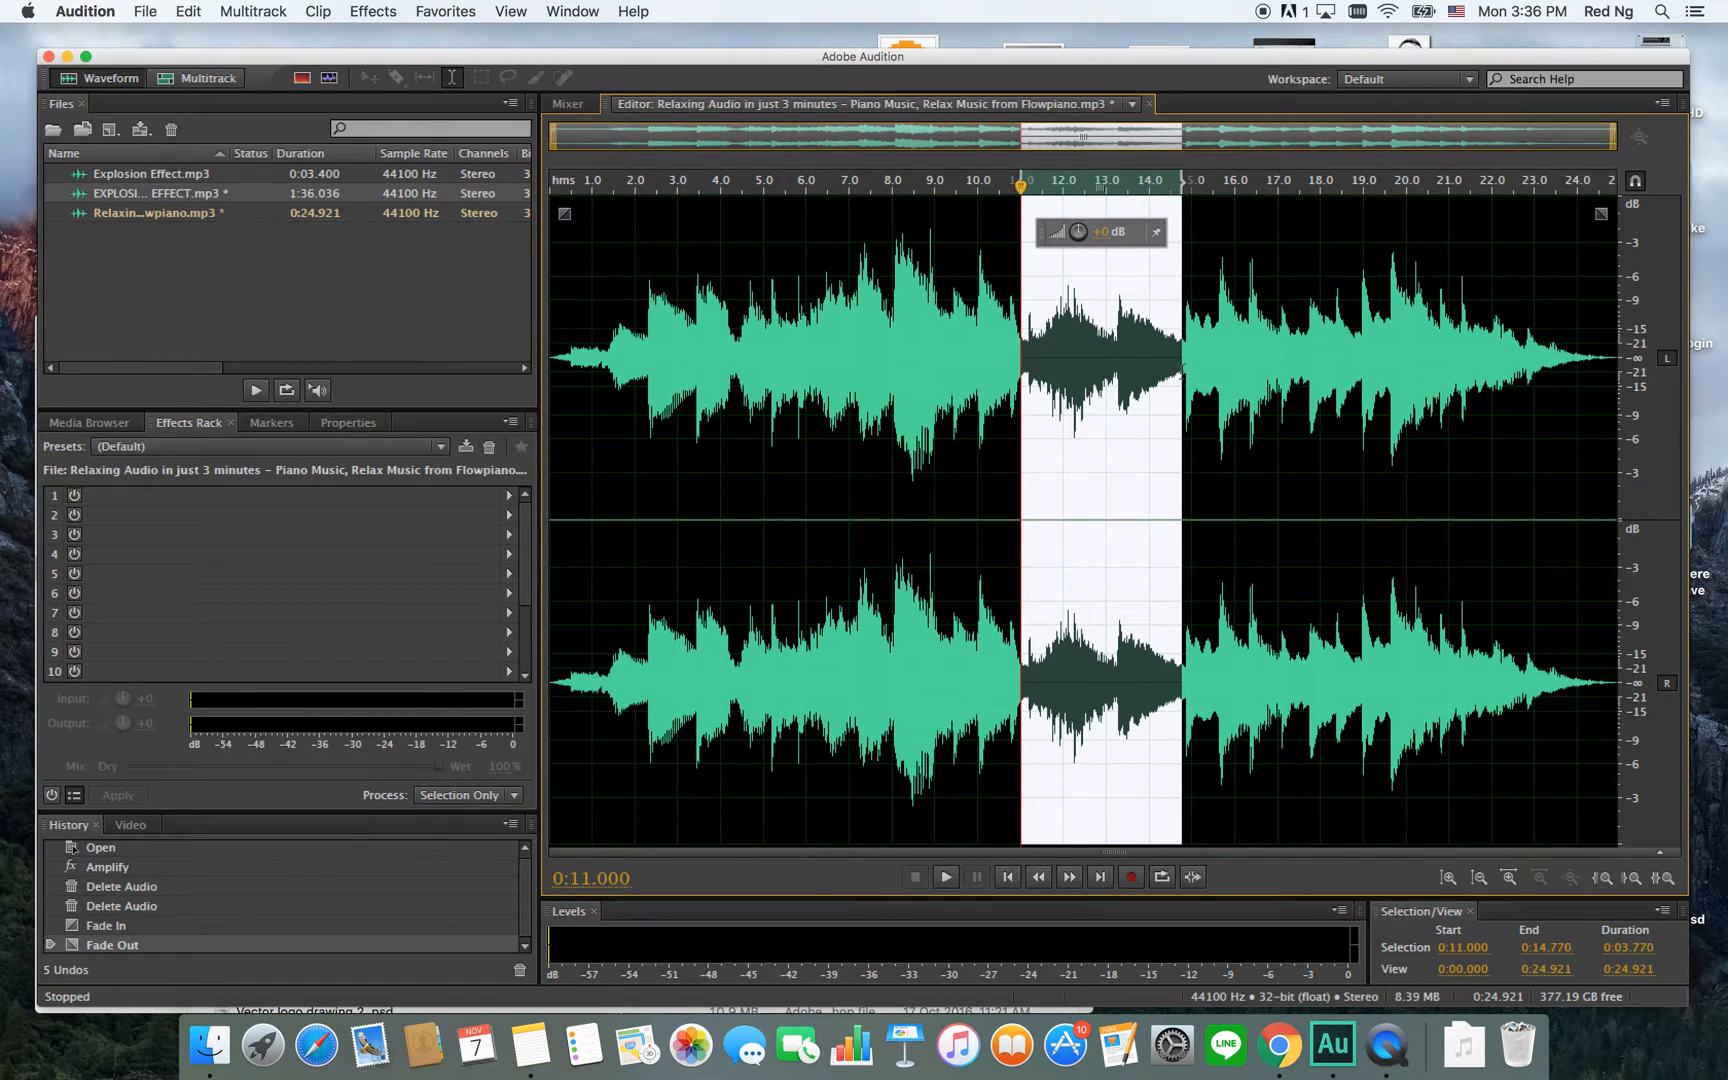
click(1509, 877)
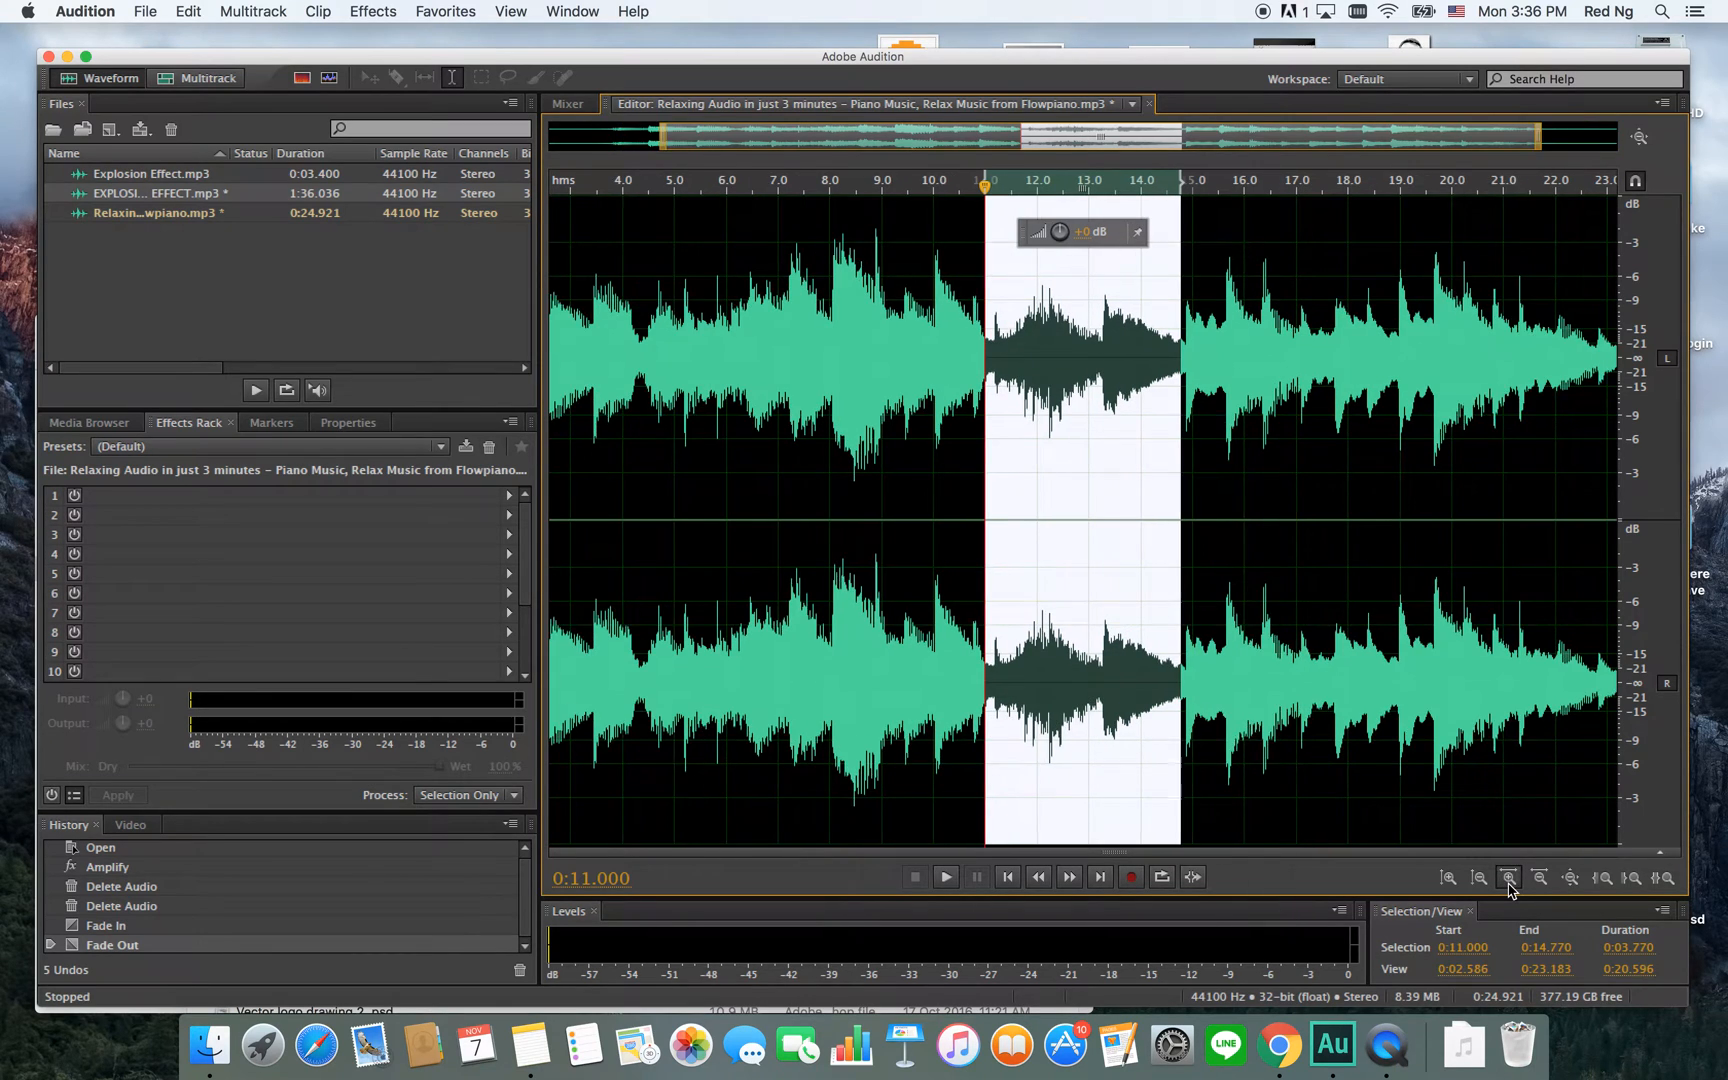
click(1509, 877)
click(1509, 877)
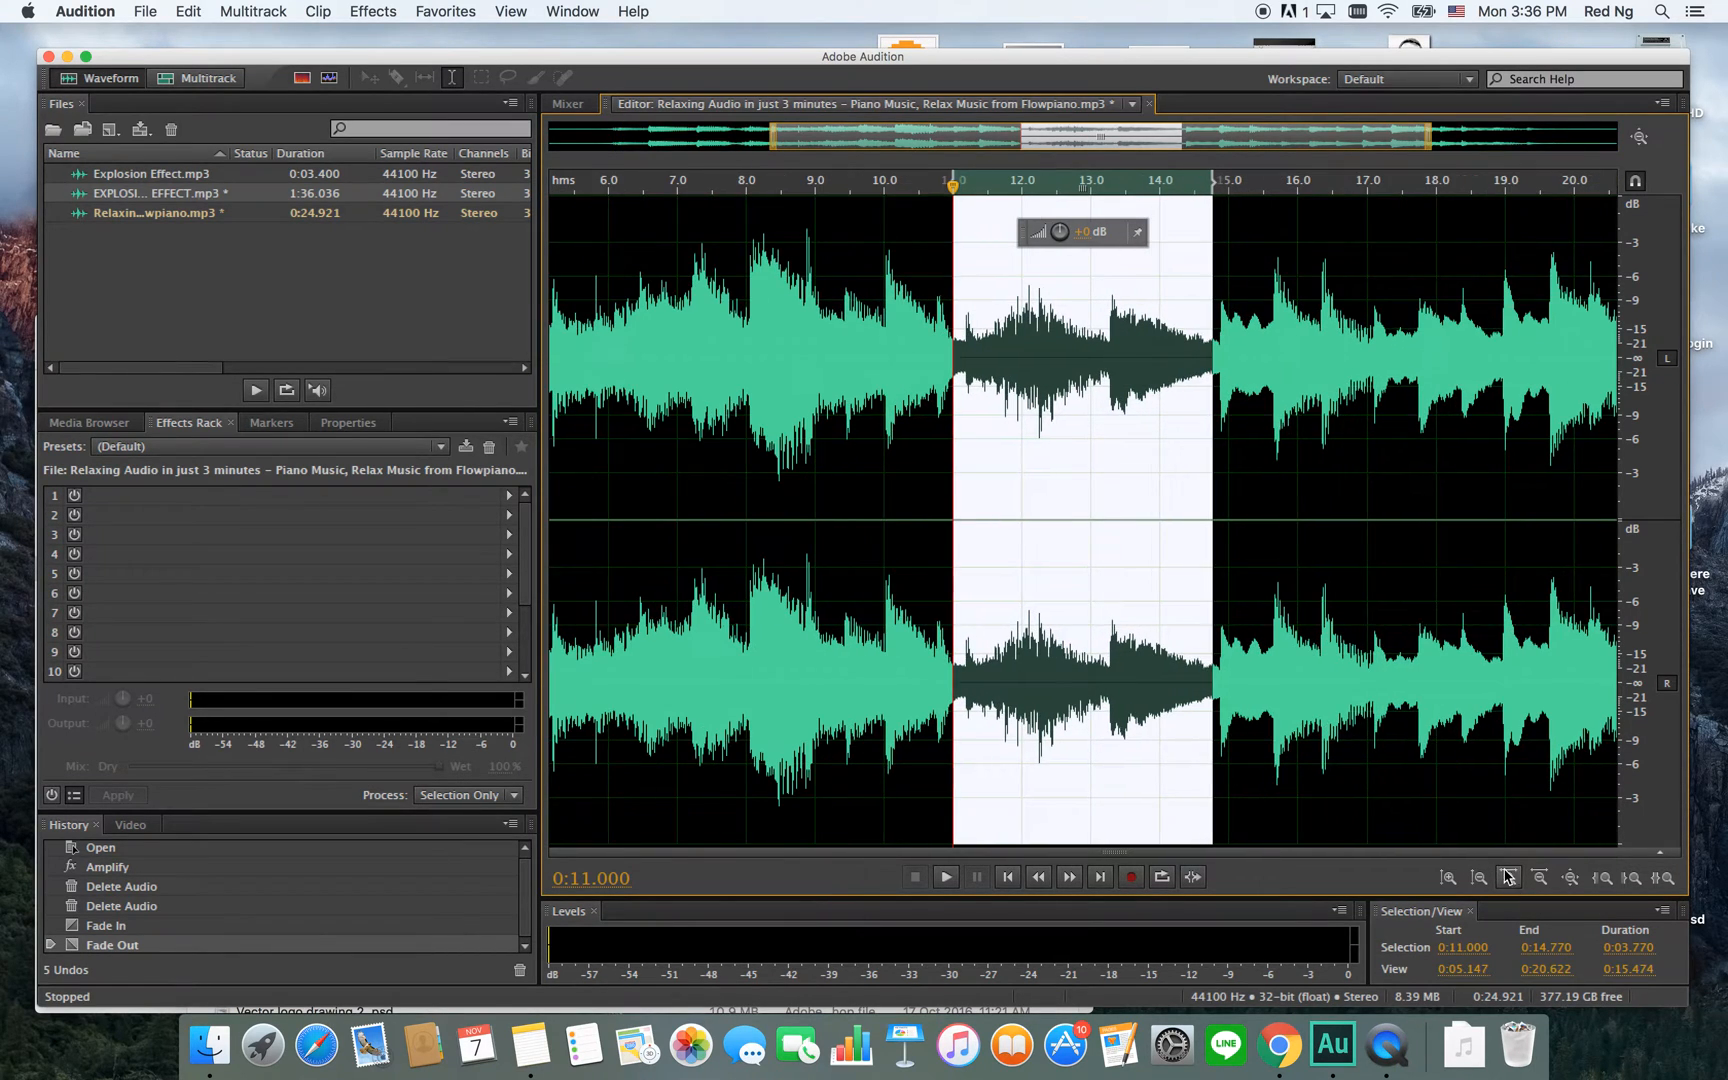
click(1219, 498)
drag(1218, 333, 960, 352)
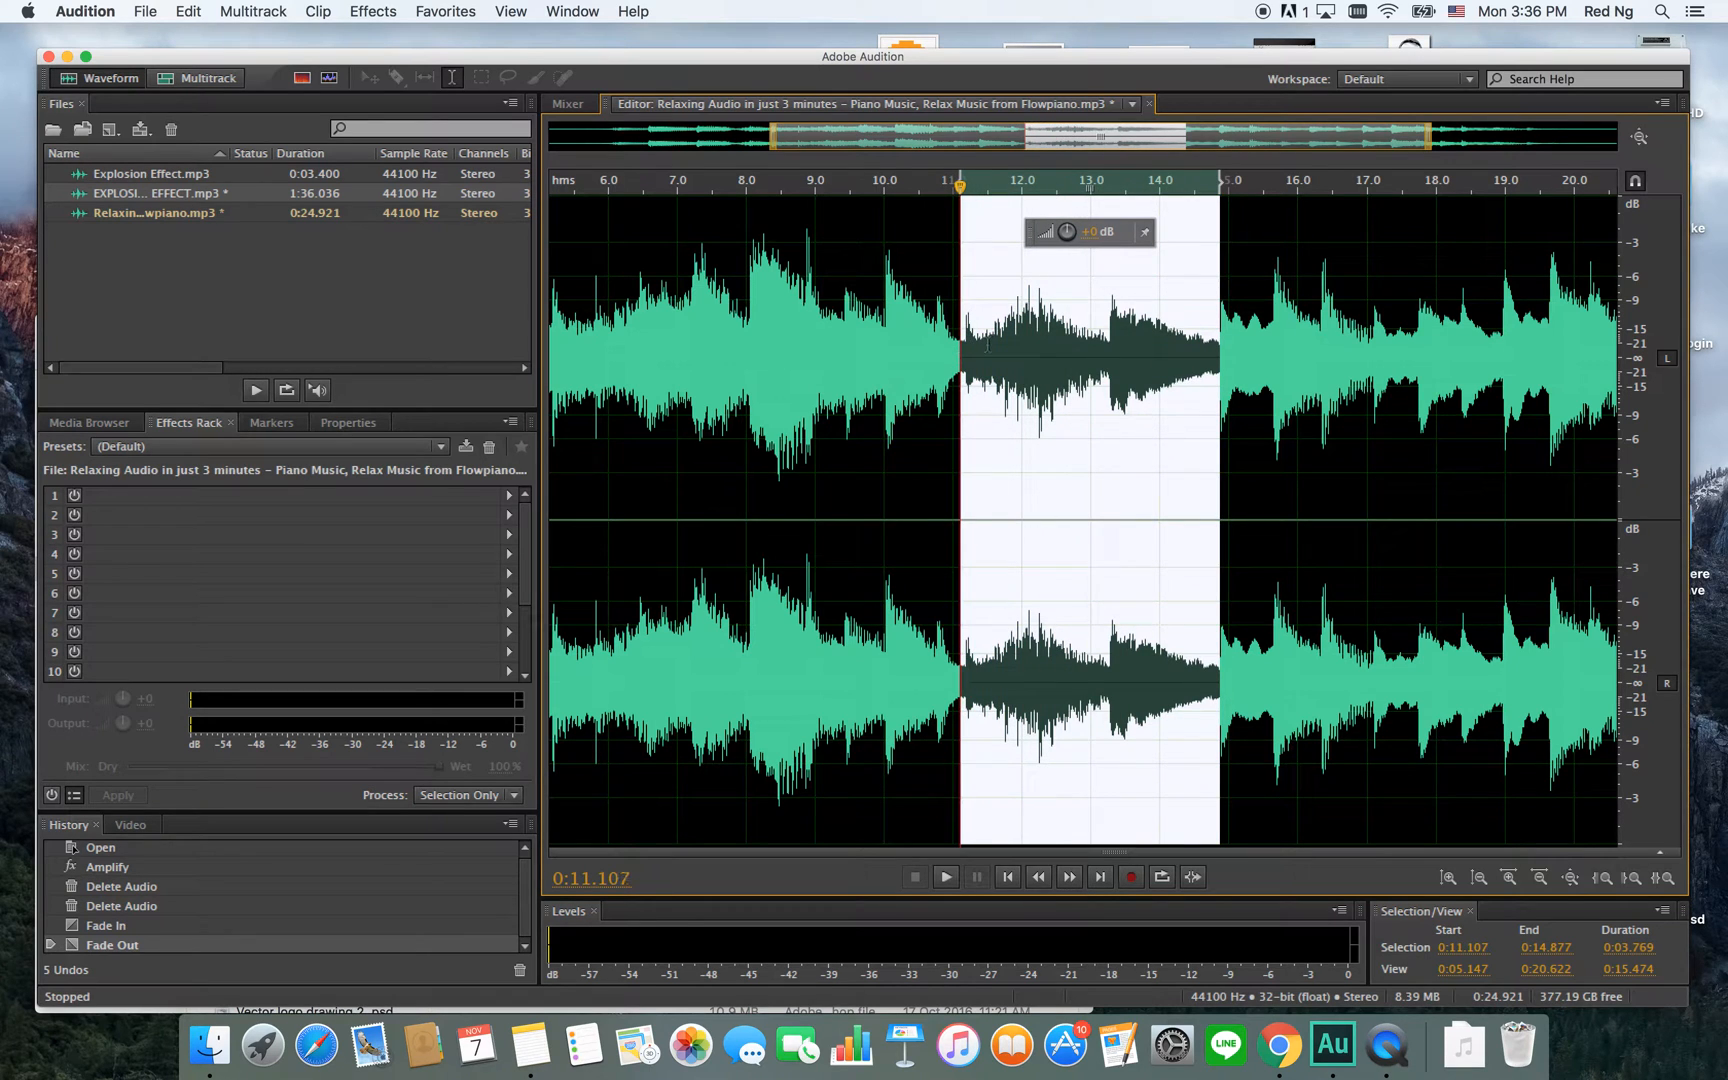
drag(1068, 232, 1121, 232)
click(884, 250)
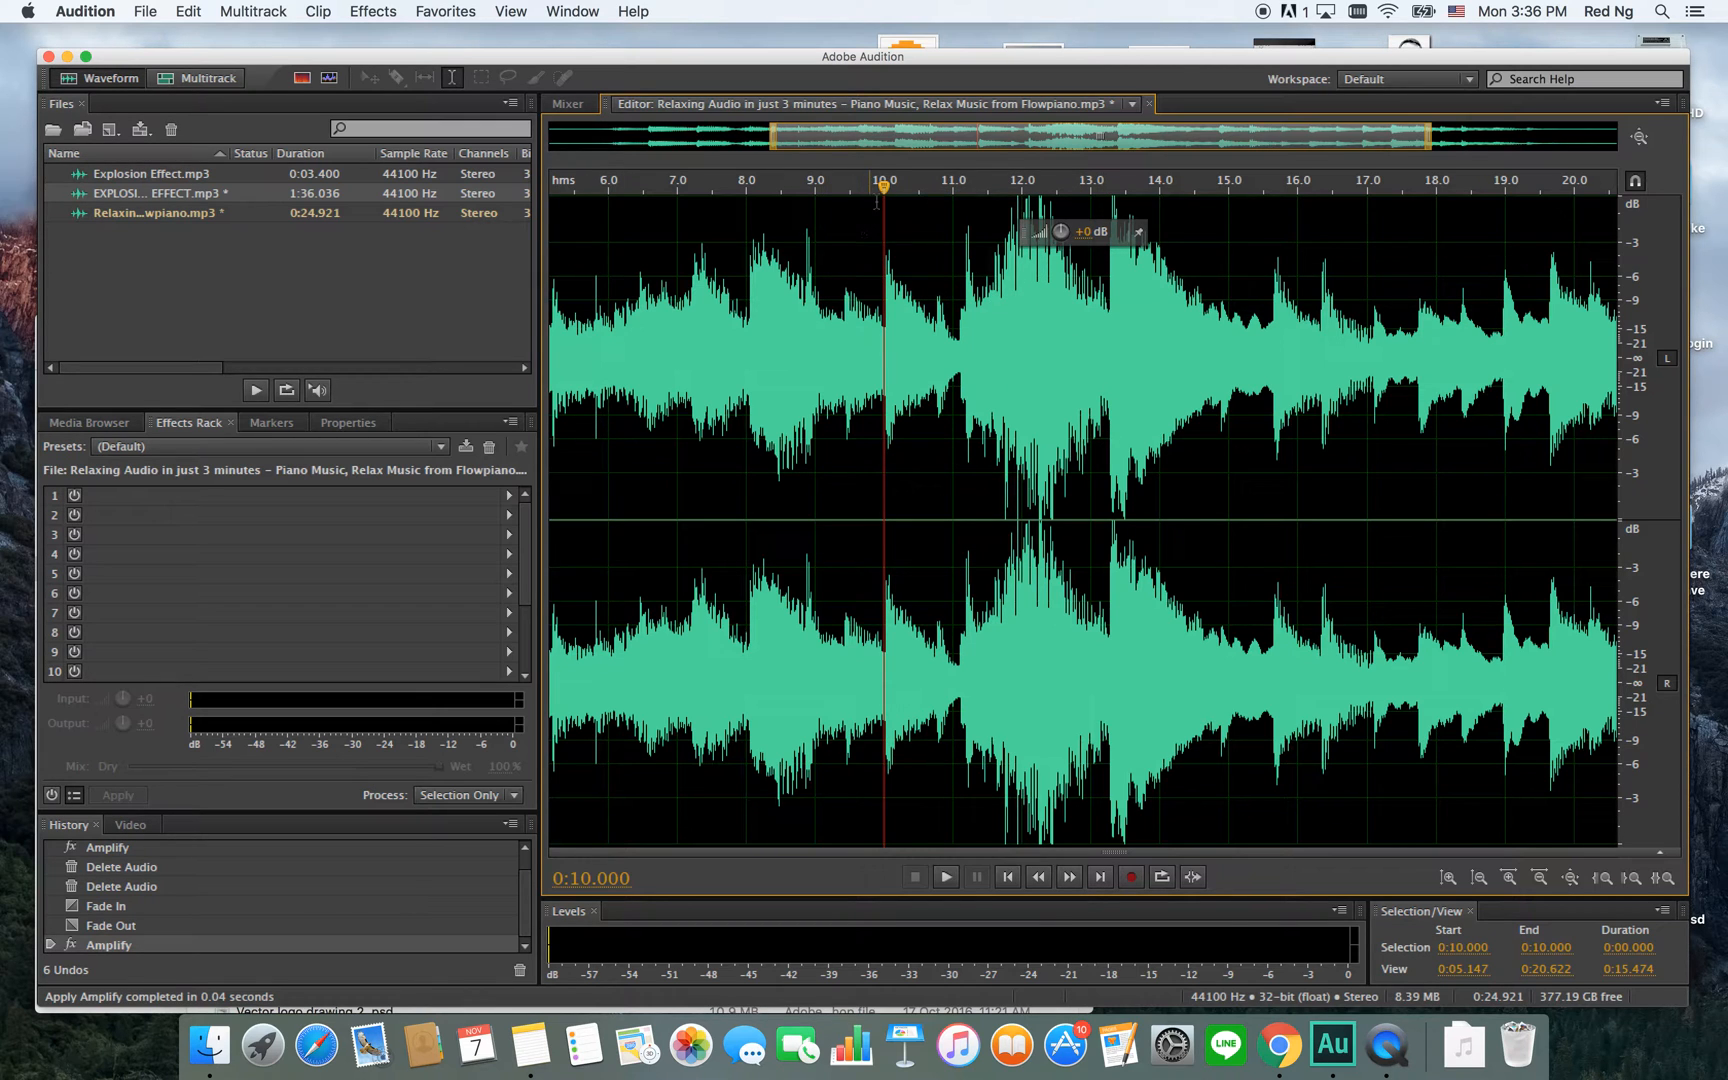
Create a new audio file named Untitled 3 at 48000 Hz, stereo, with 32-bit (float) depth.
drag(905, 145, 629, 162)
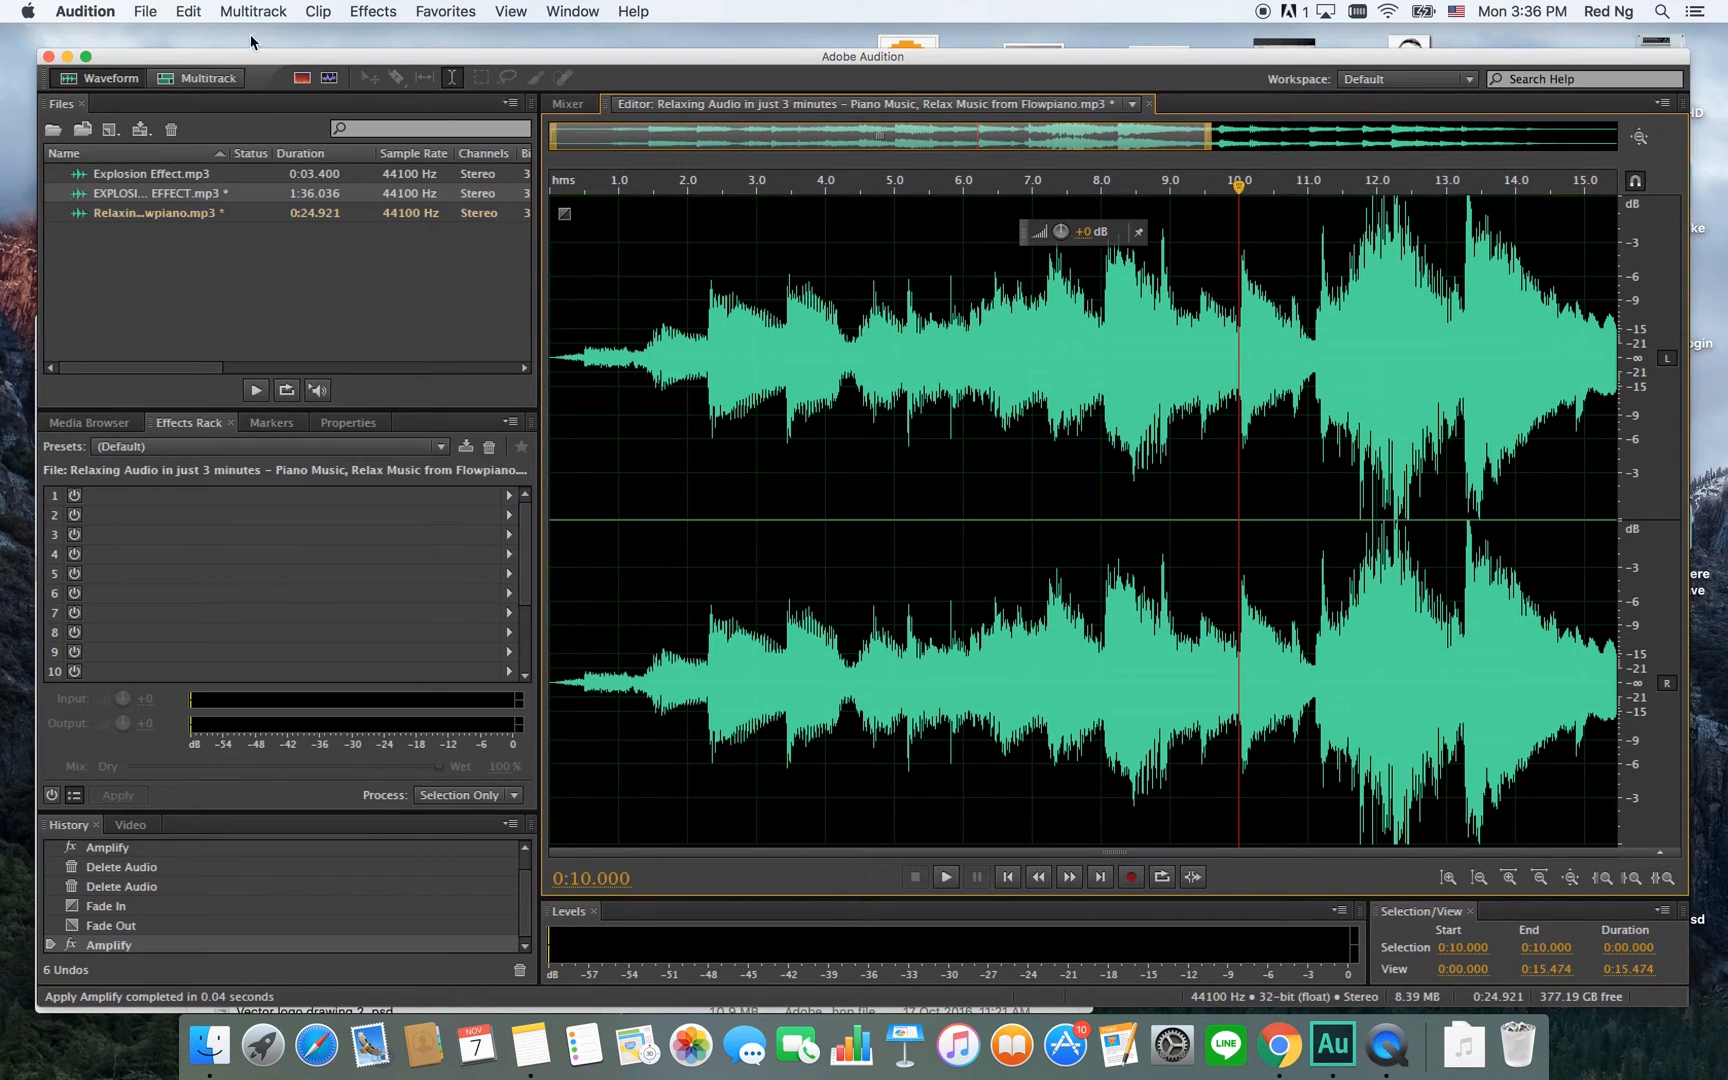
click(157, 20)
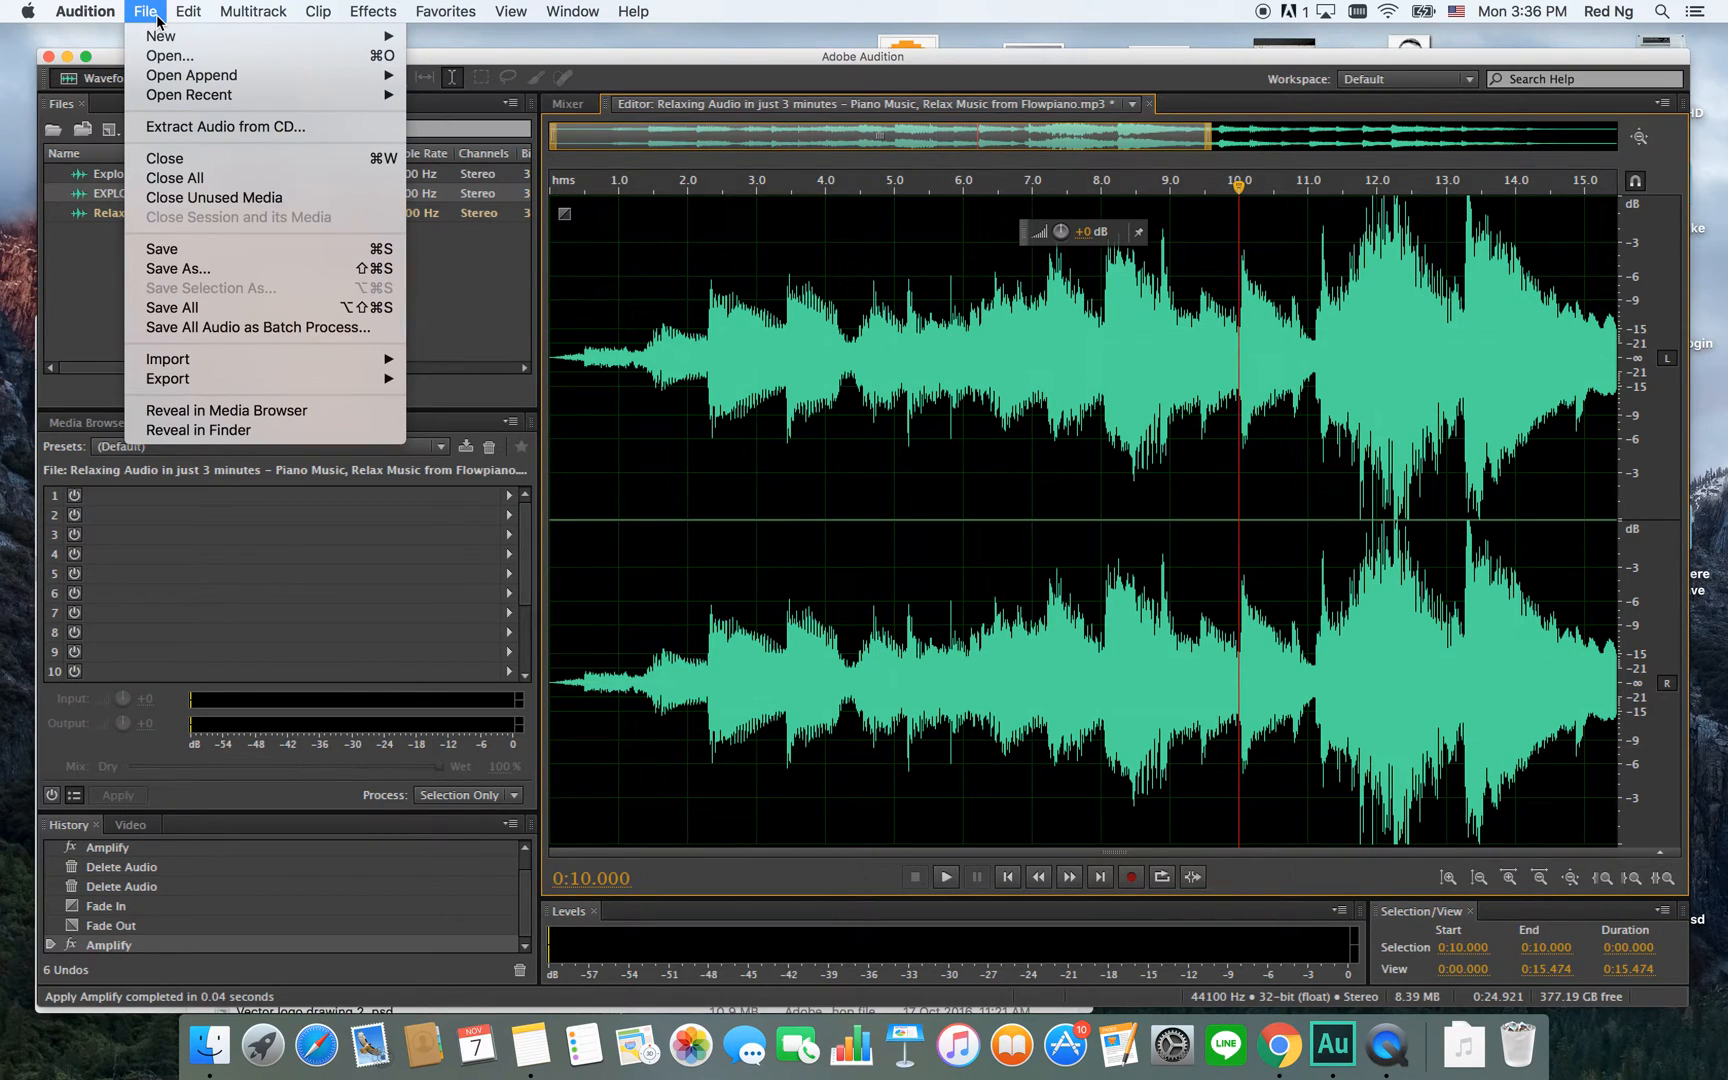
mouse_move(160, 36)
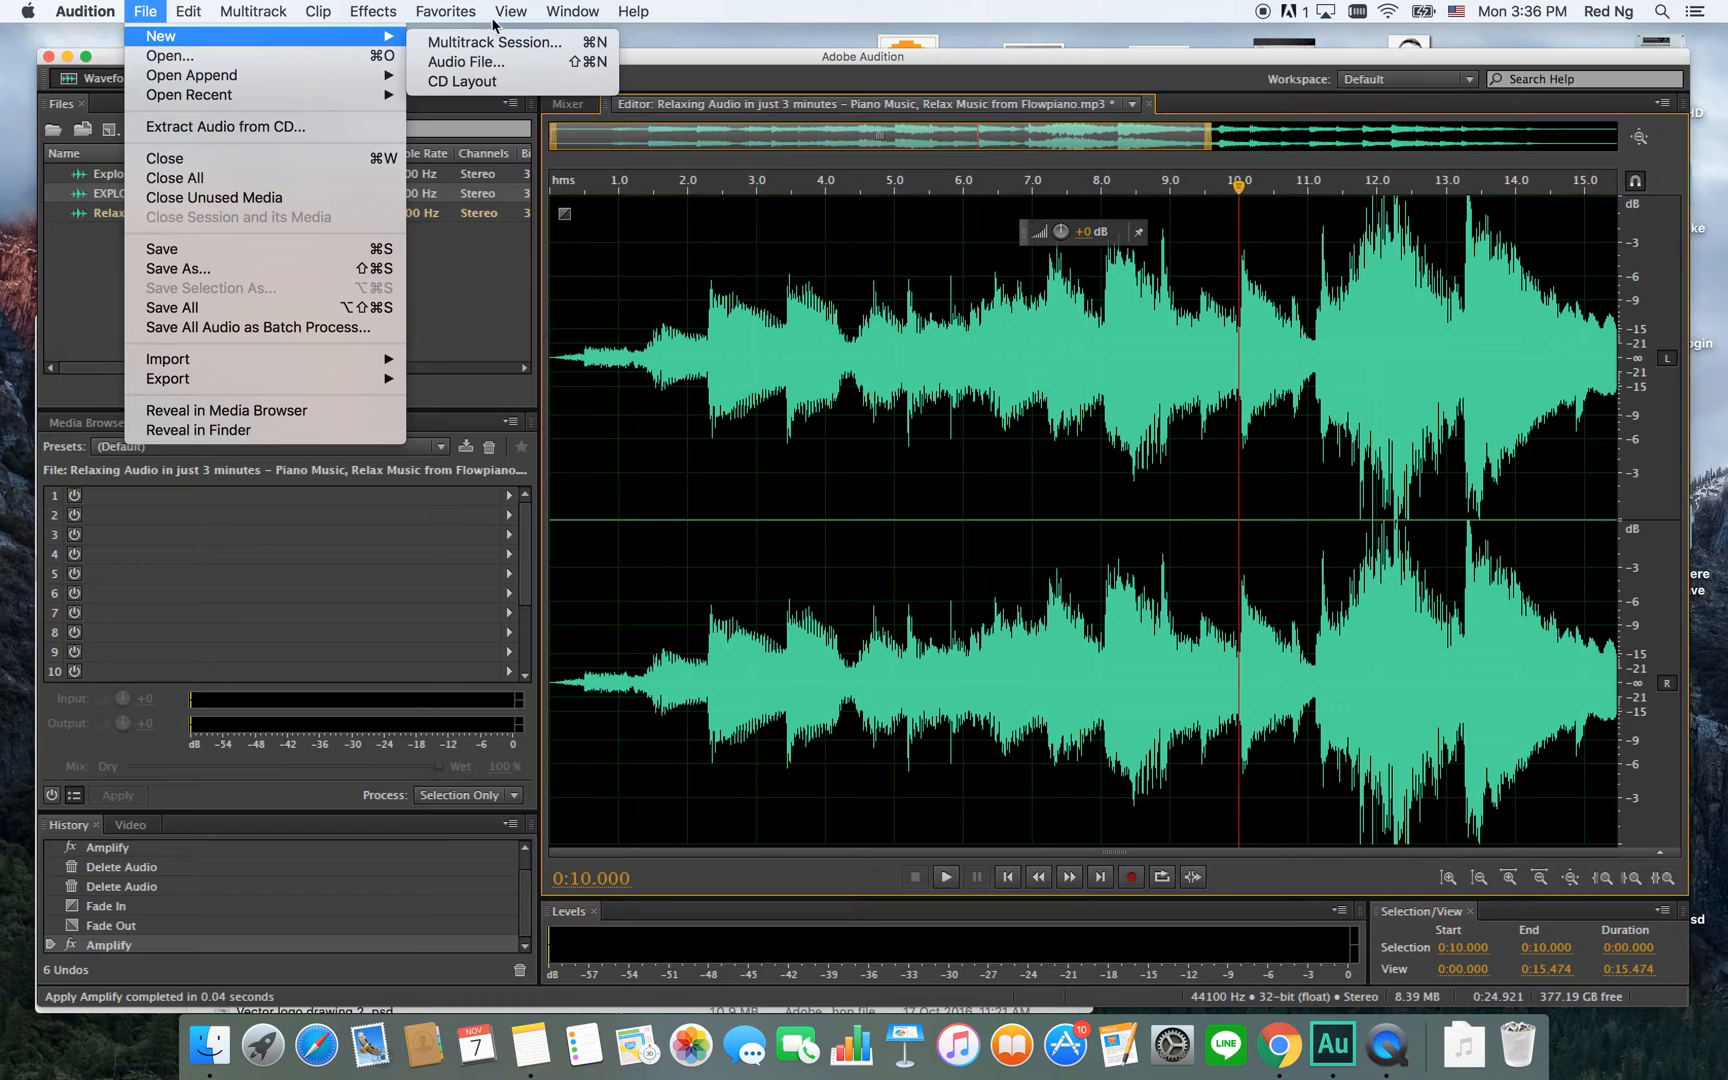
click(515, 66)
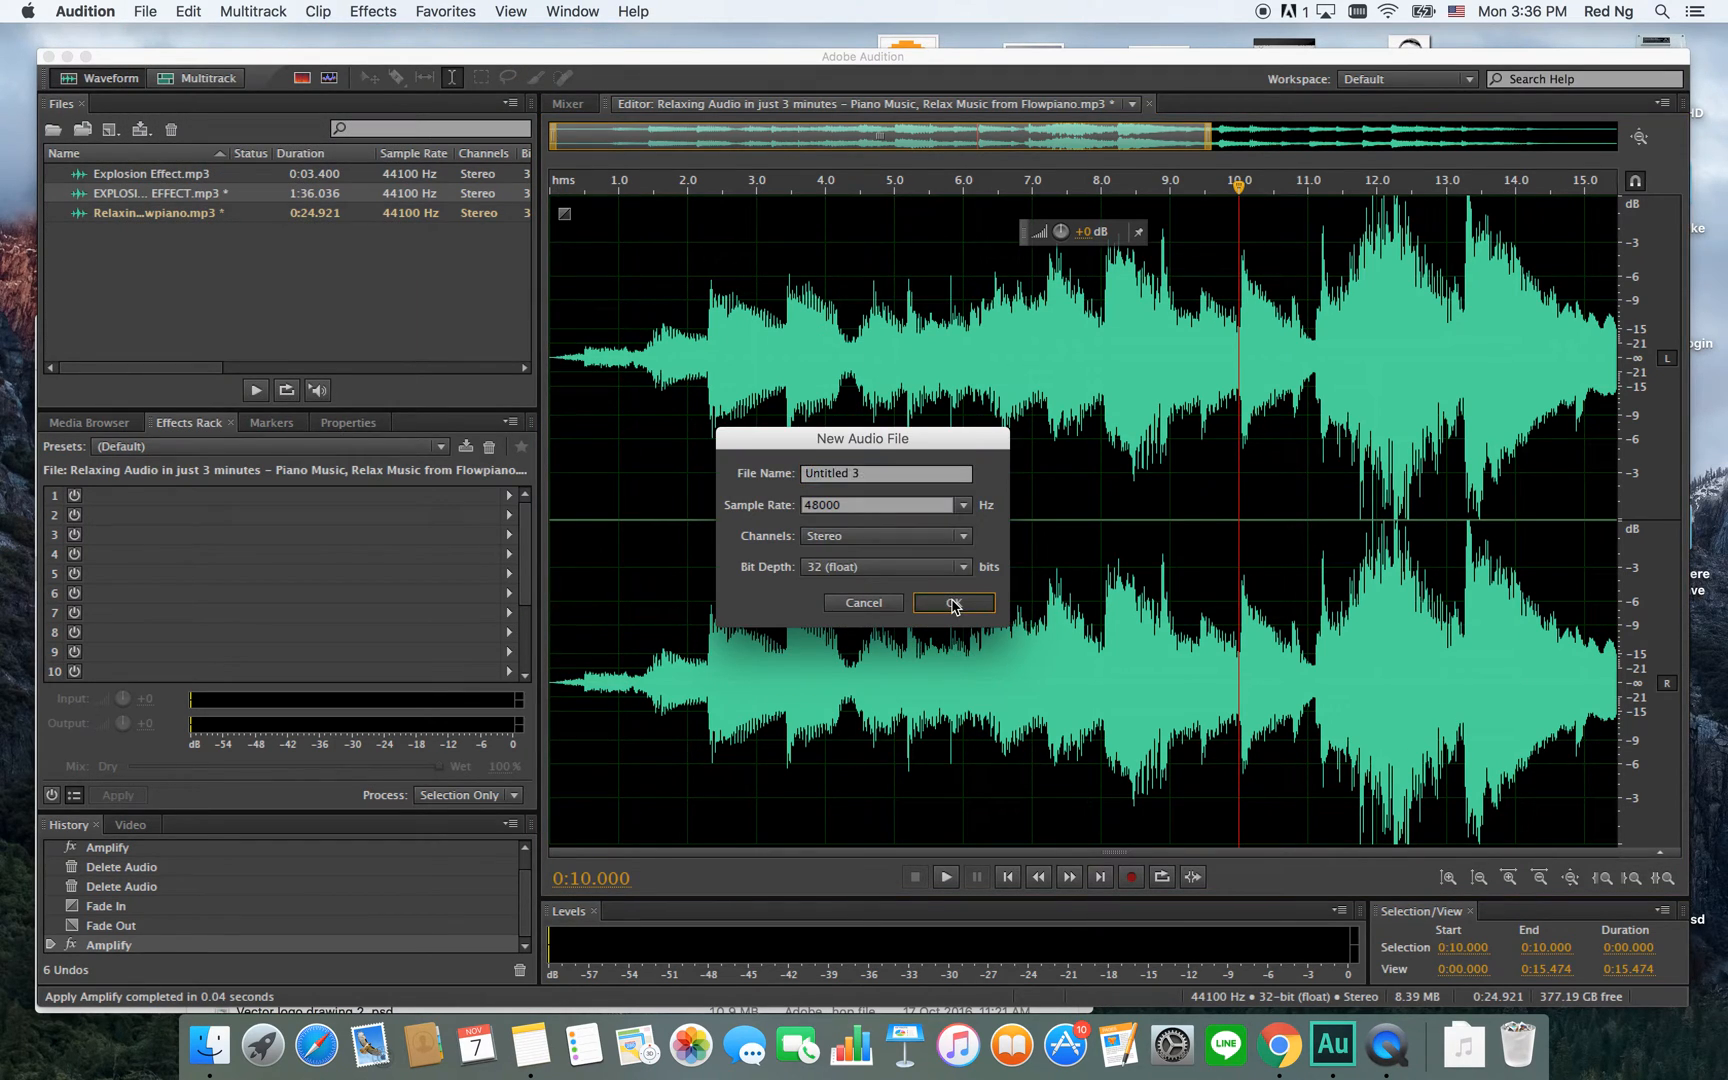
click(953, 604)
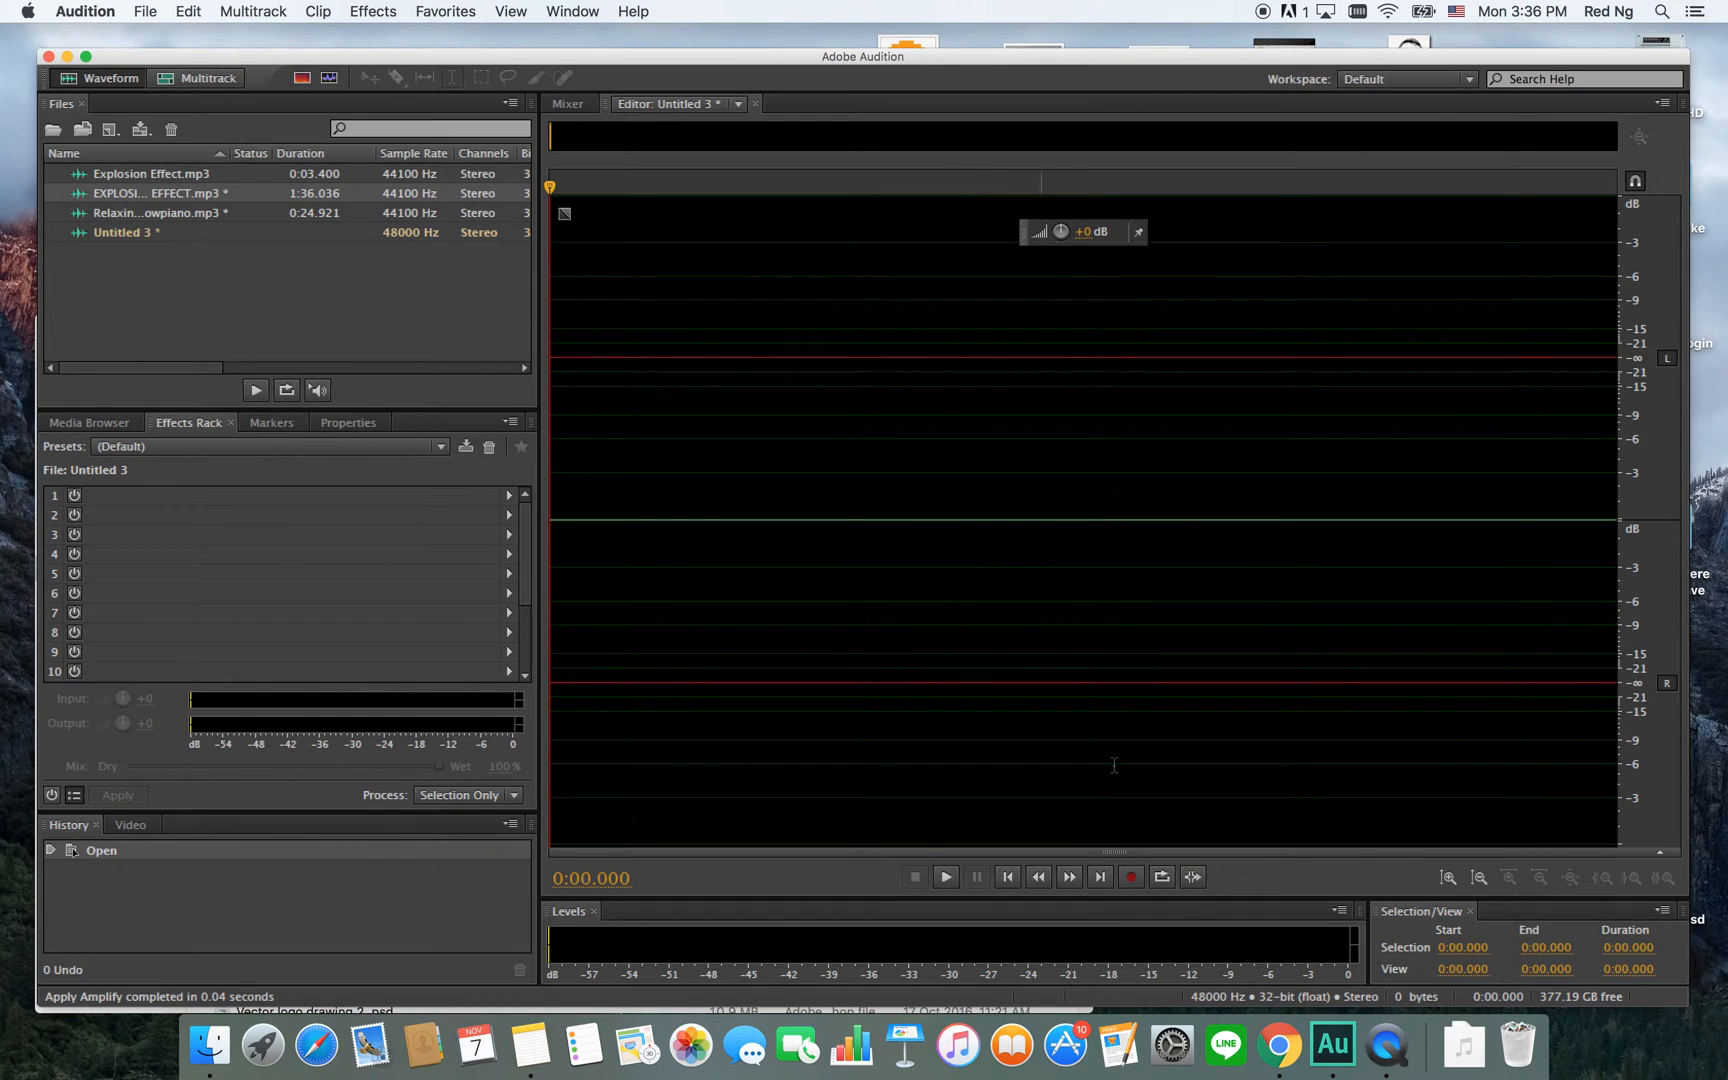
Record about five seconds of microphone audio into the new file and clear the resulting selection.
click(1131, 877)
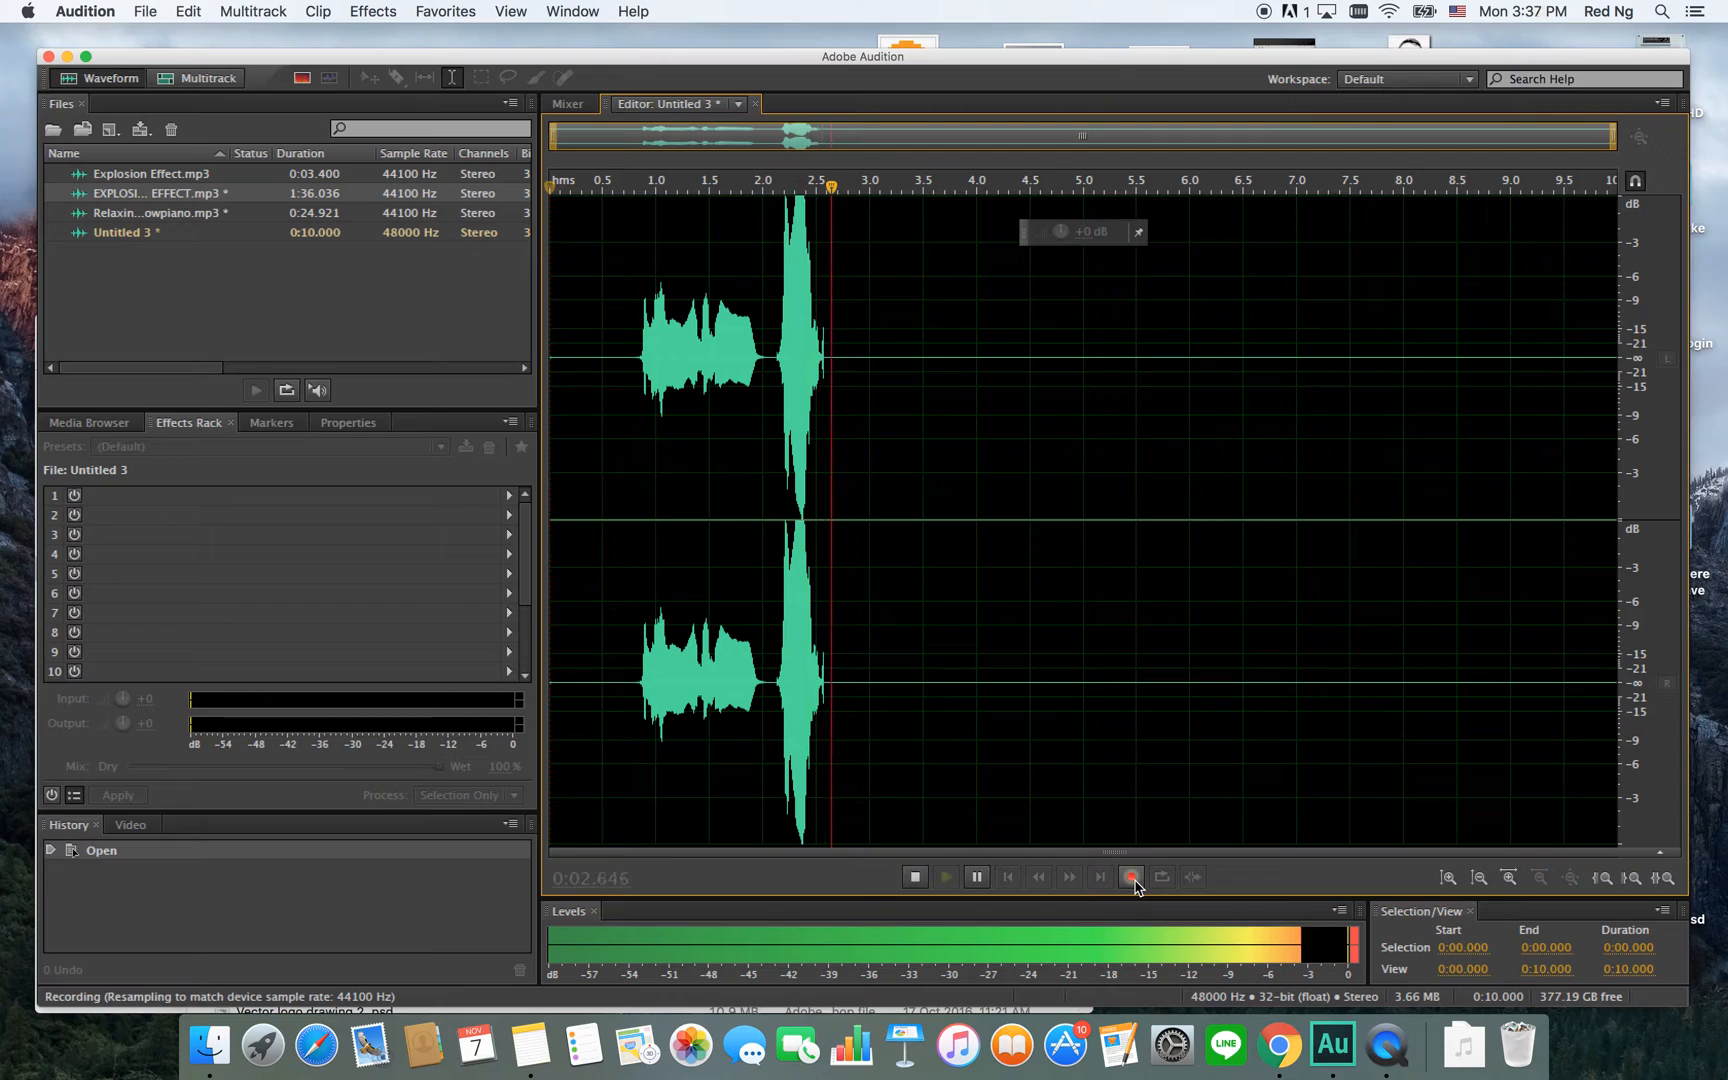
click(914, 877)
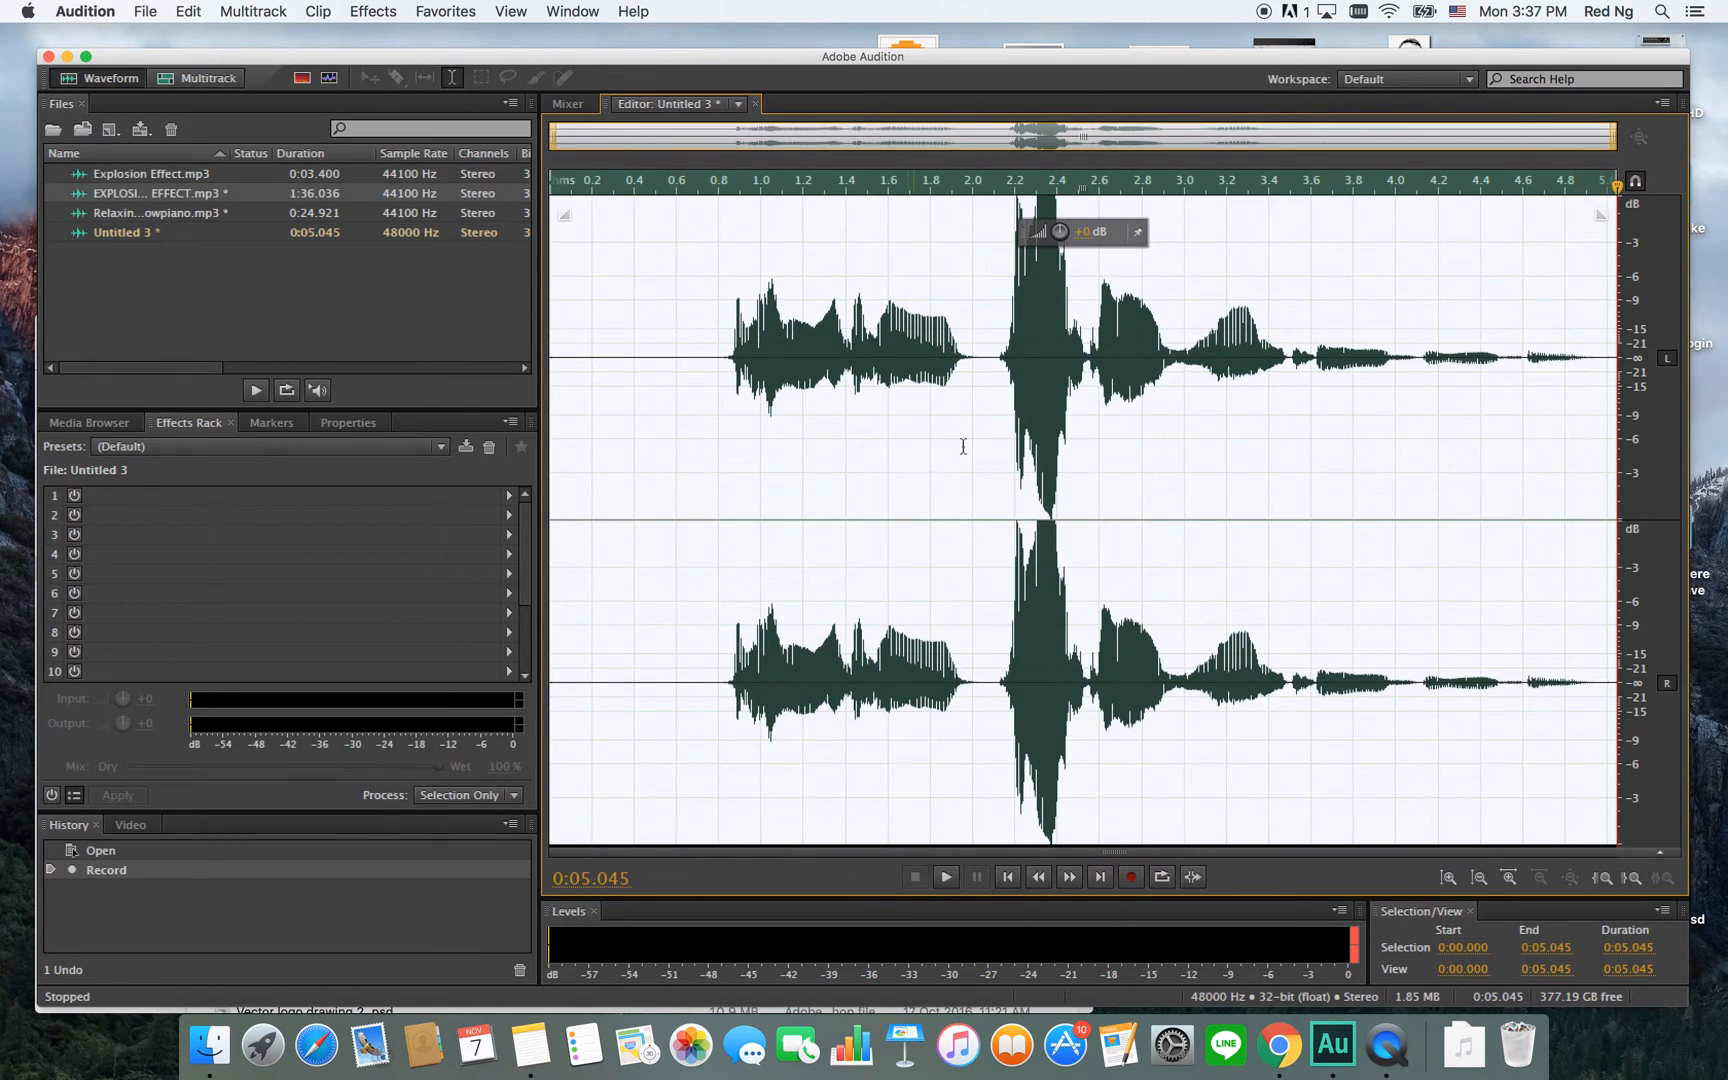
click(1050, 330)
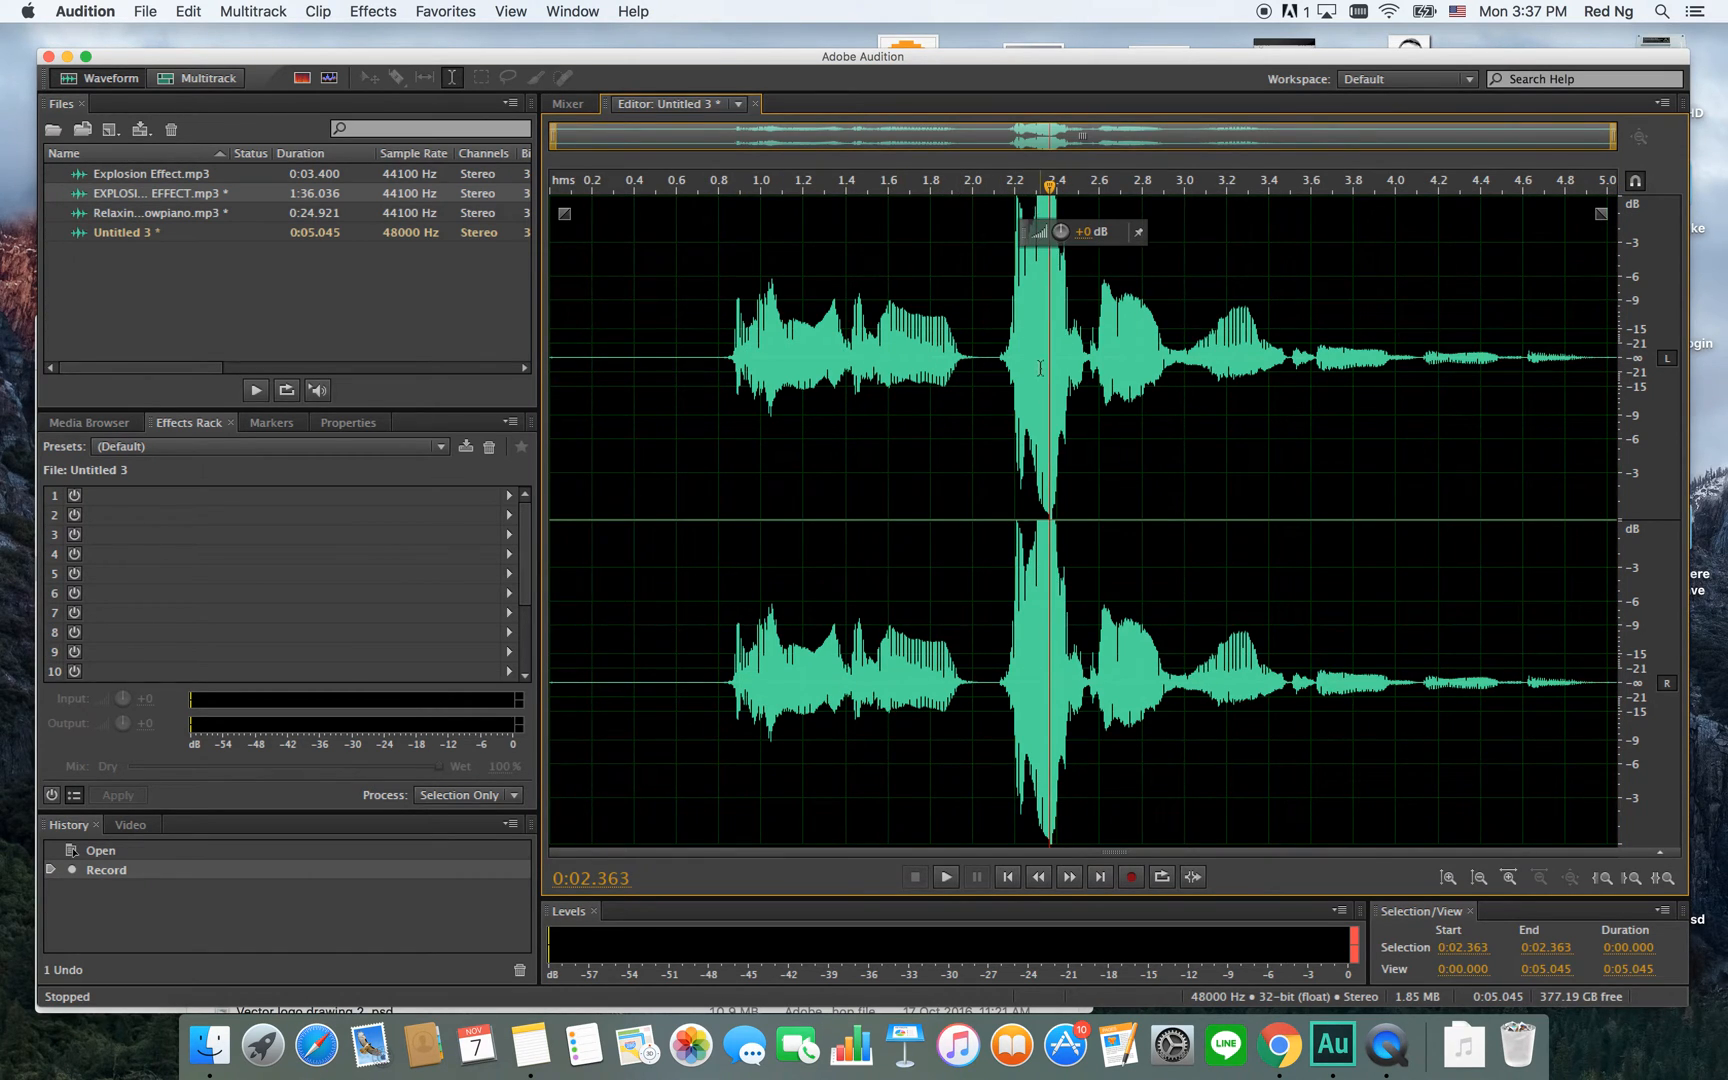
Play the voice recording from 0:00.800 through the loud peak.
click(719, 356)
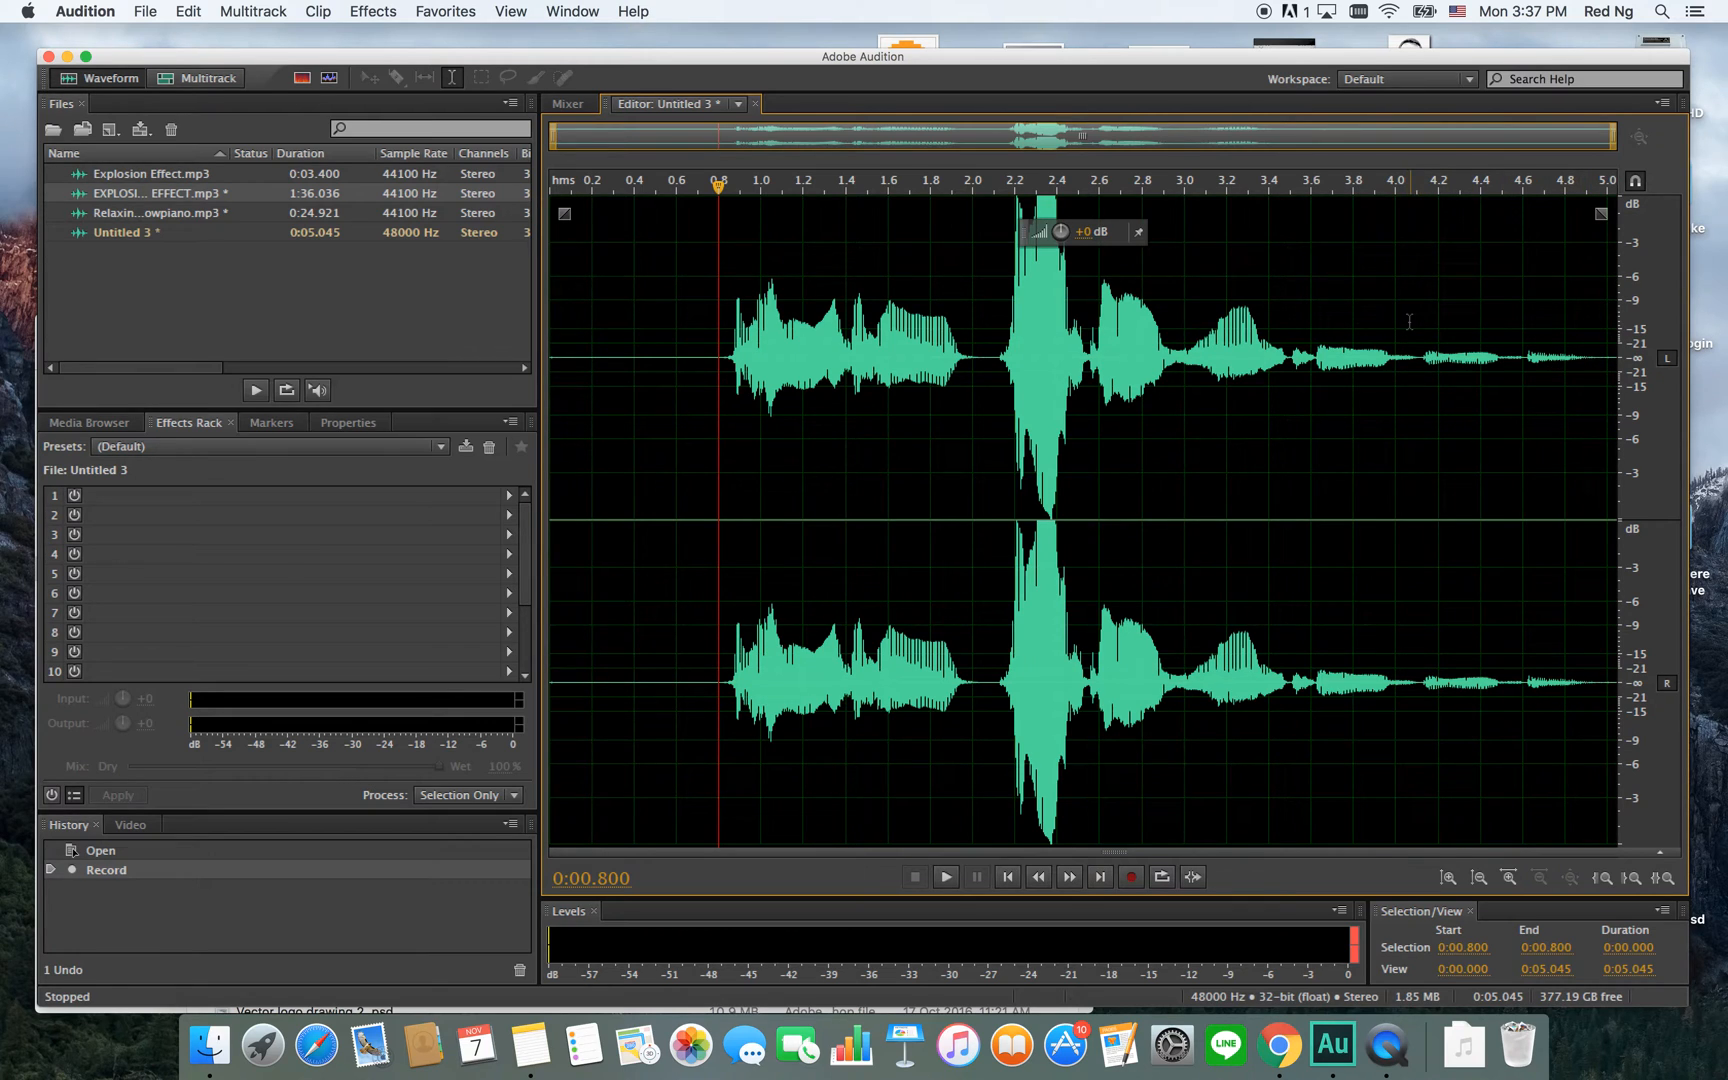
key(space)
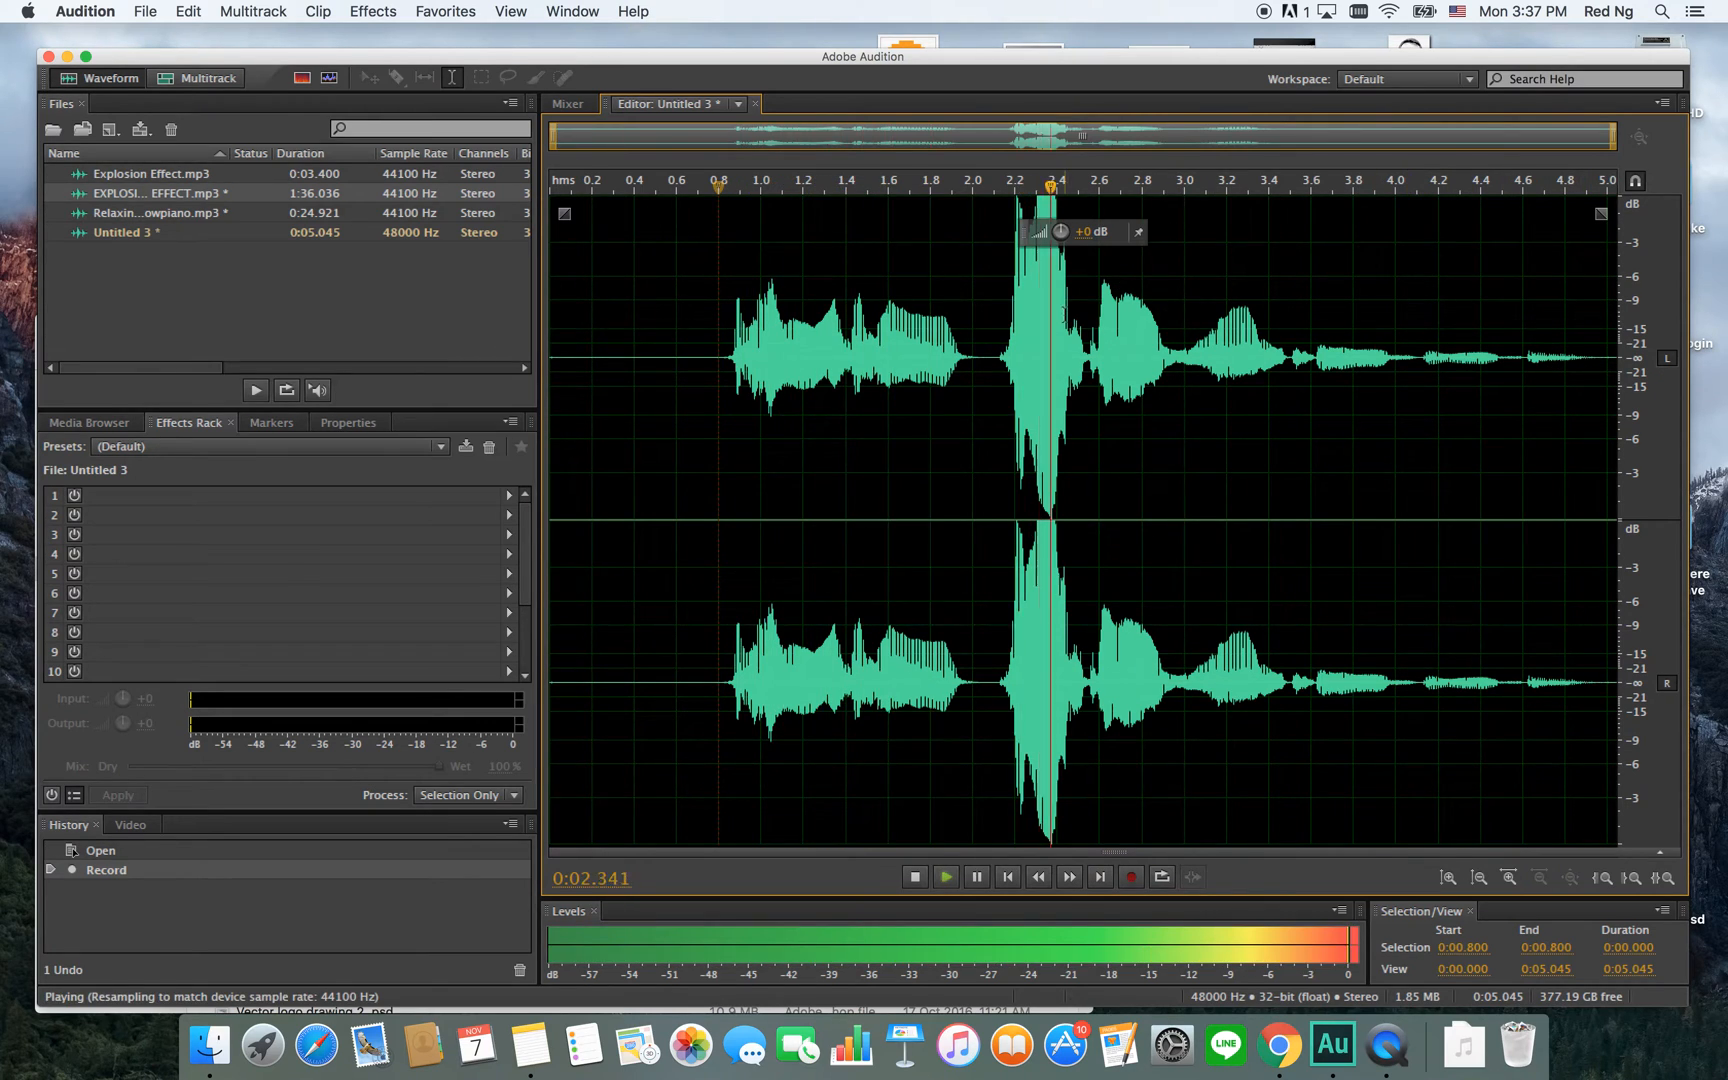
click(915, 877)
Select the loud peak from 0:02.116 to 0:02.547 in the recording and reduce its volume.
drag(997, 350, 1088, 350)
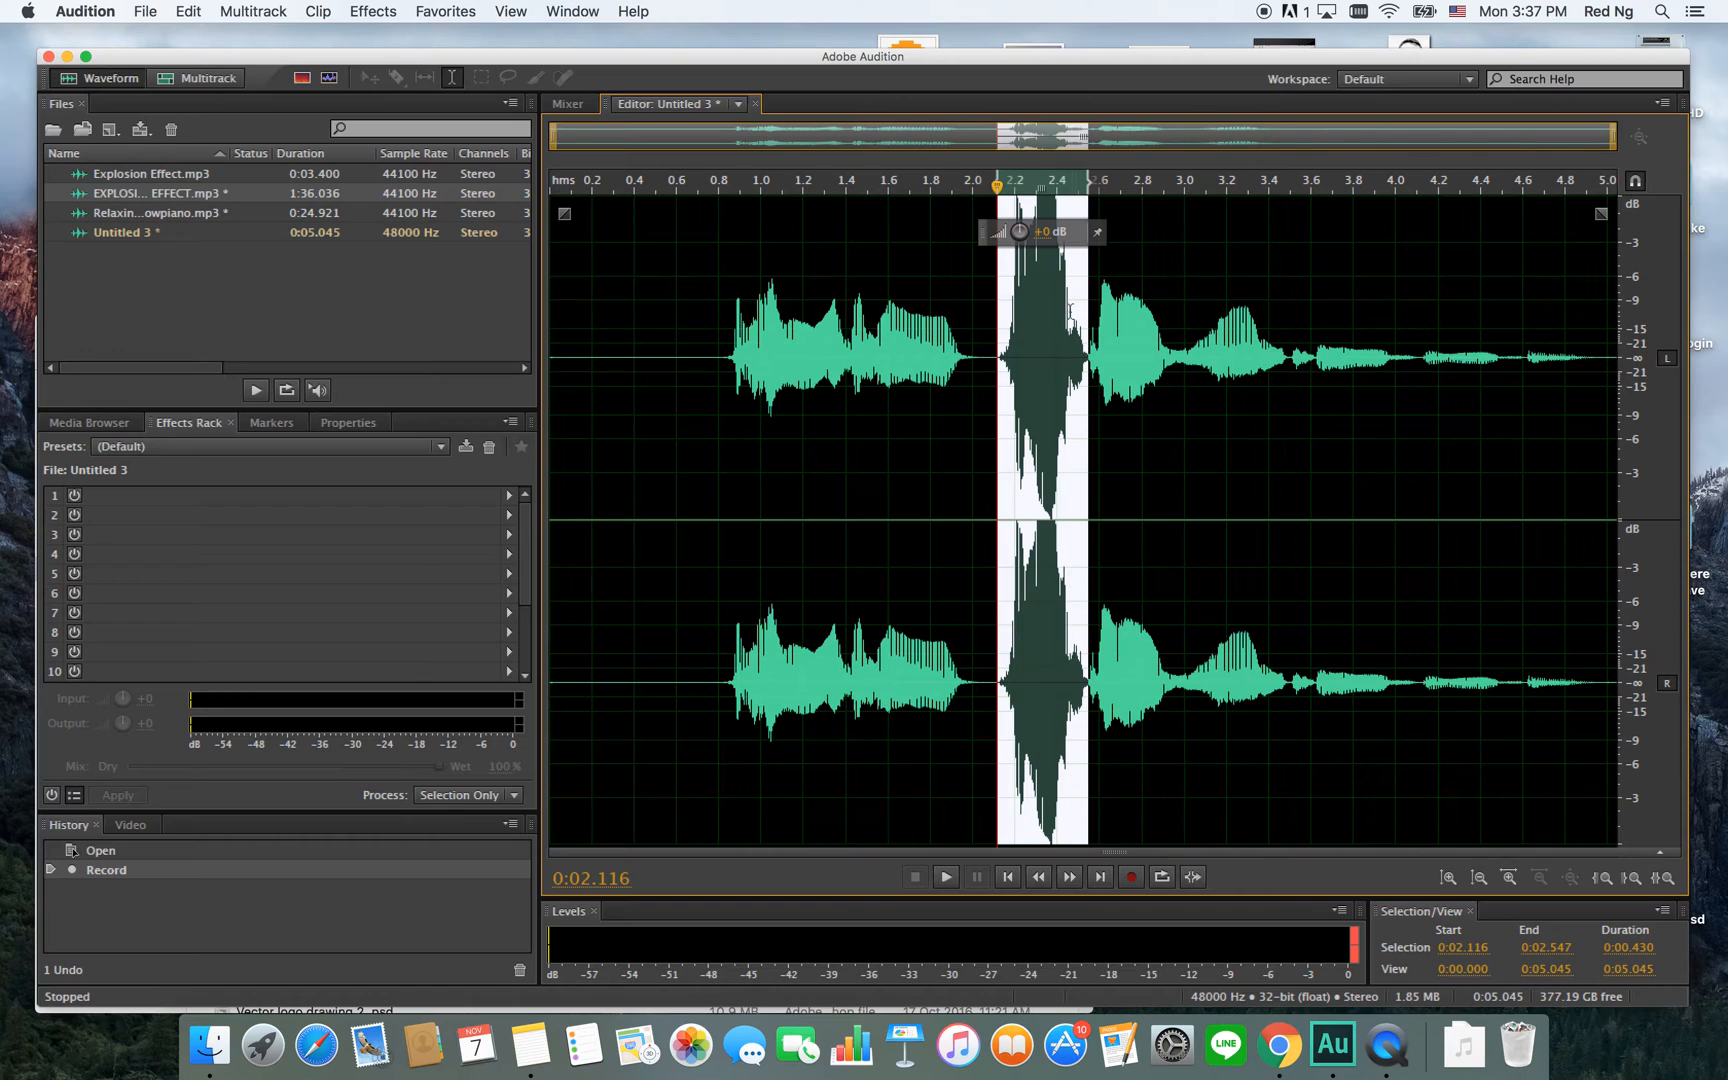
drag(1020, 232, 1012, 233)
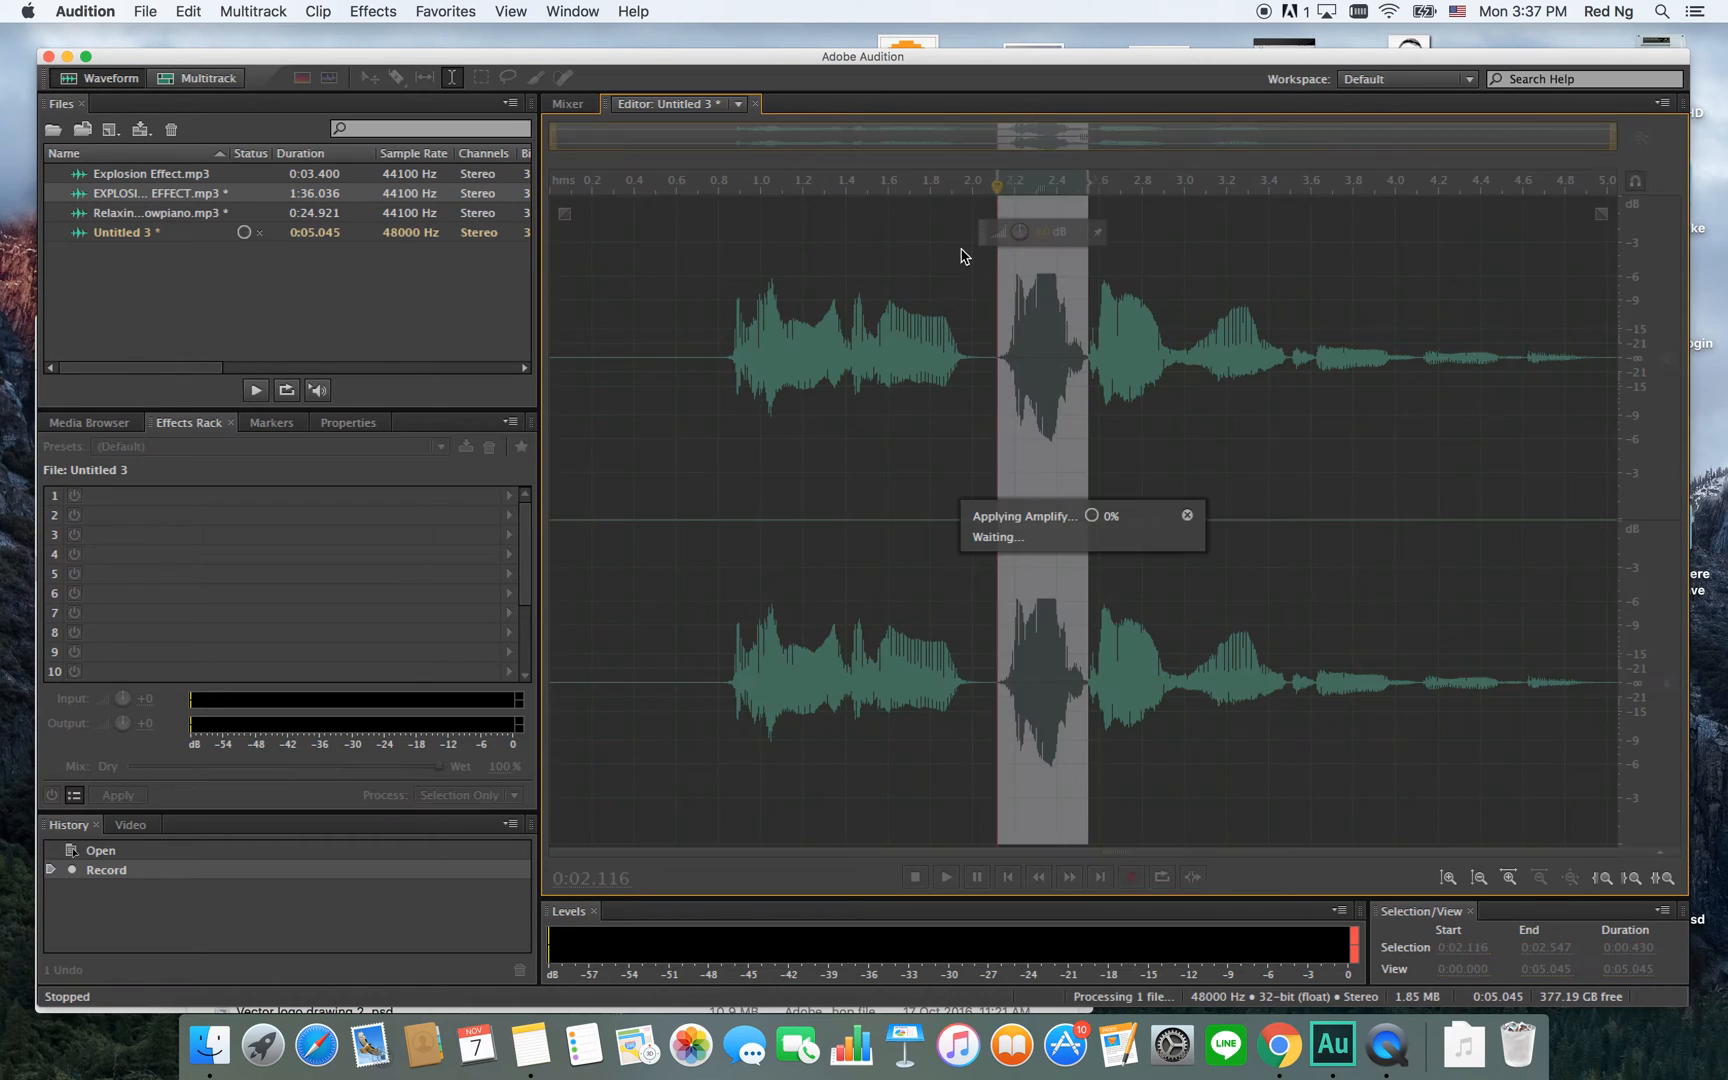
click(888, 241)
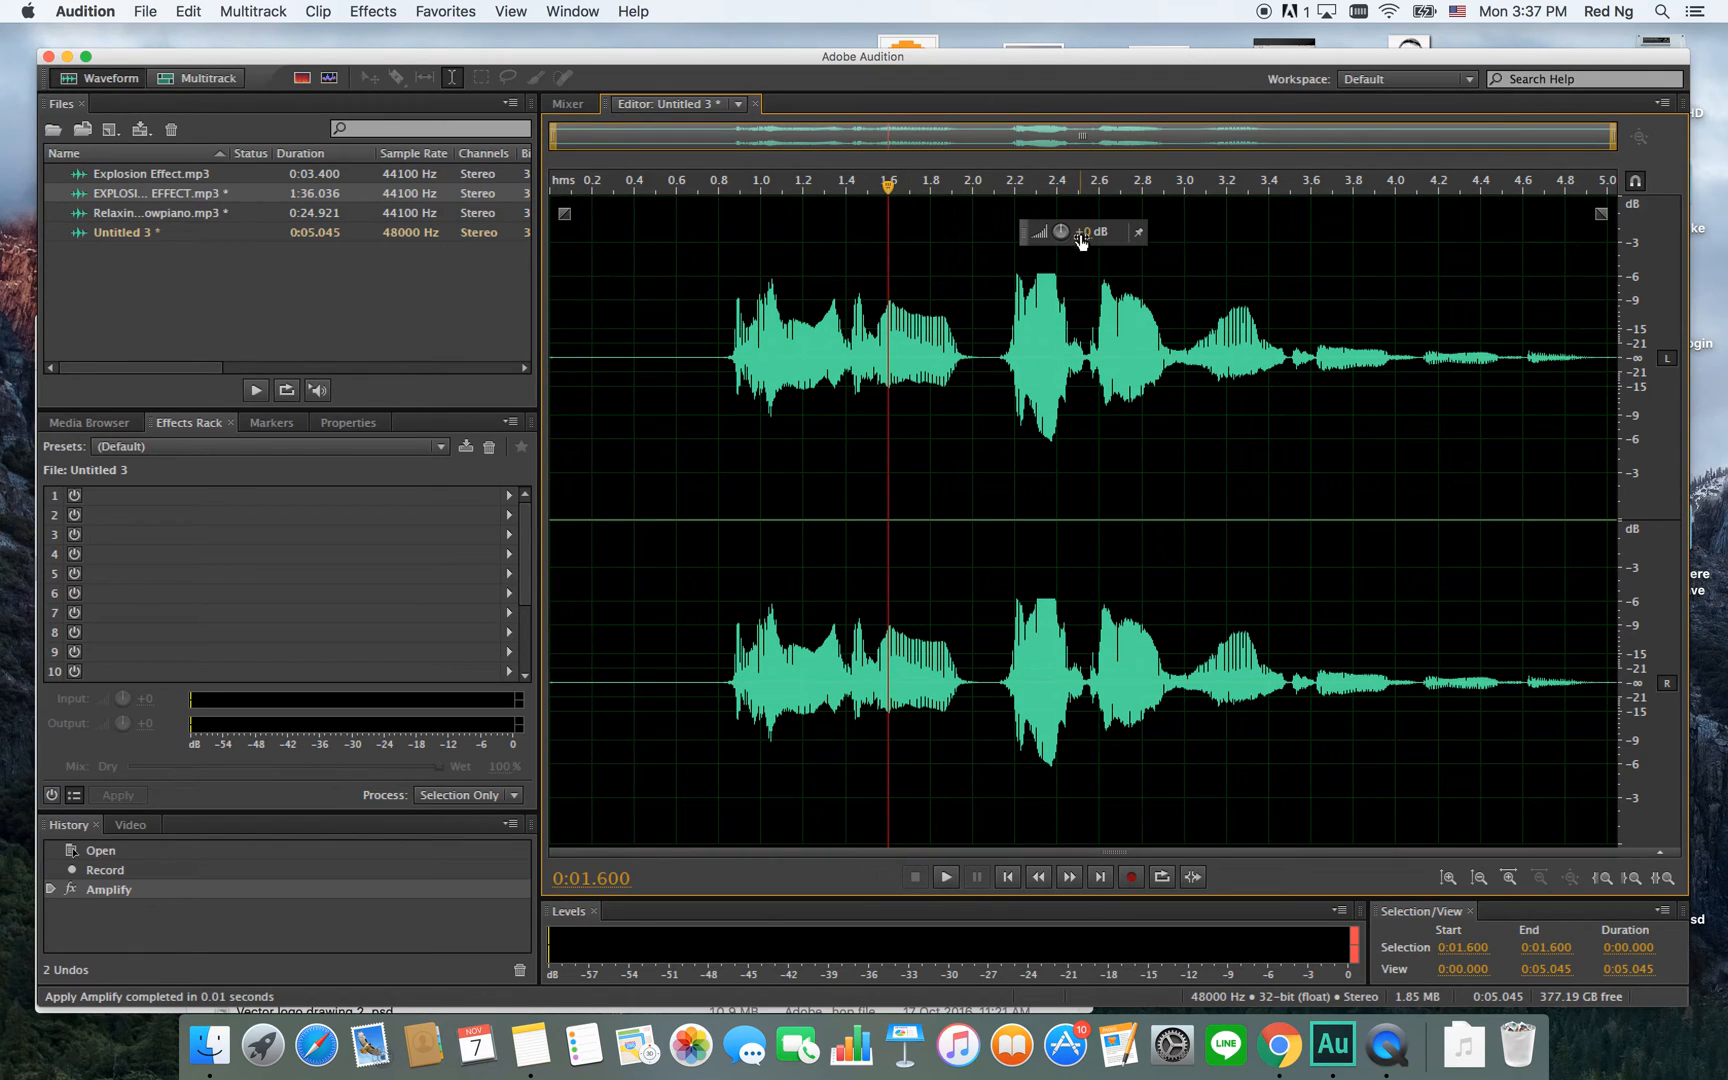
Play the adjusted recording from 0:00.764 to about 0:04.1.
click(711, 228)
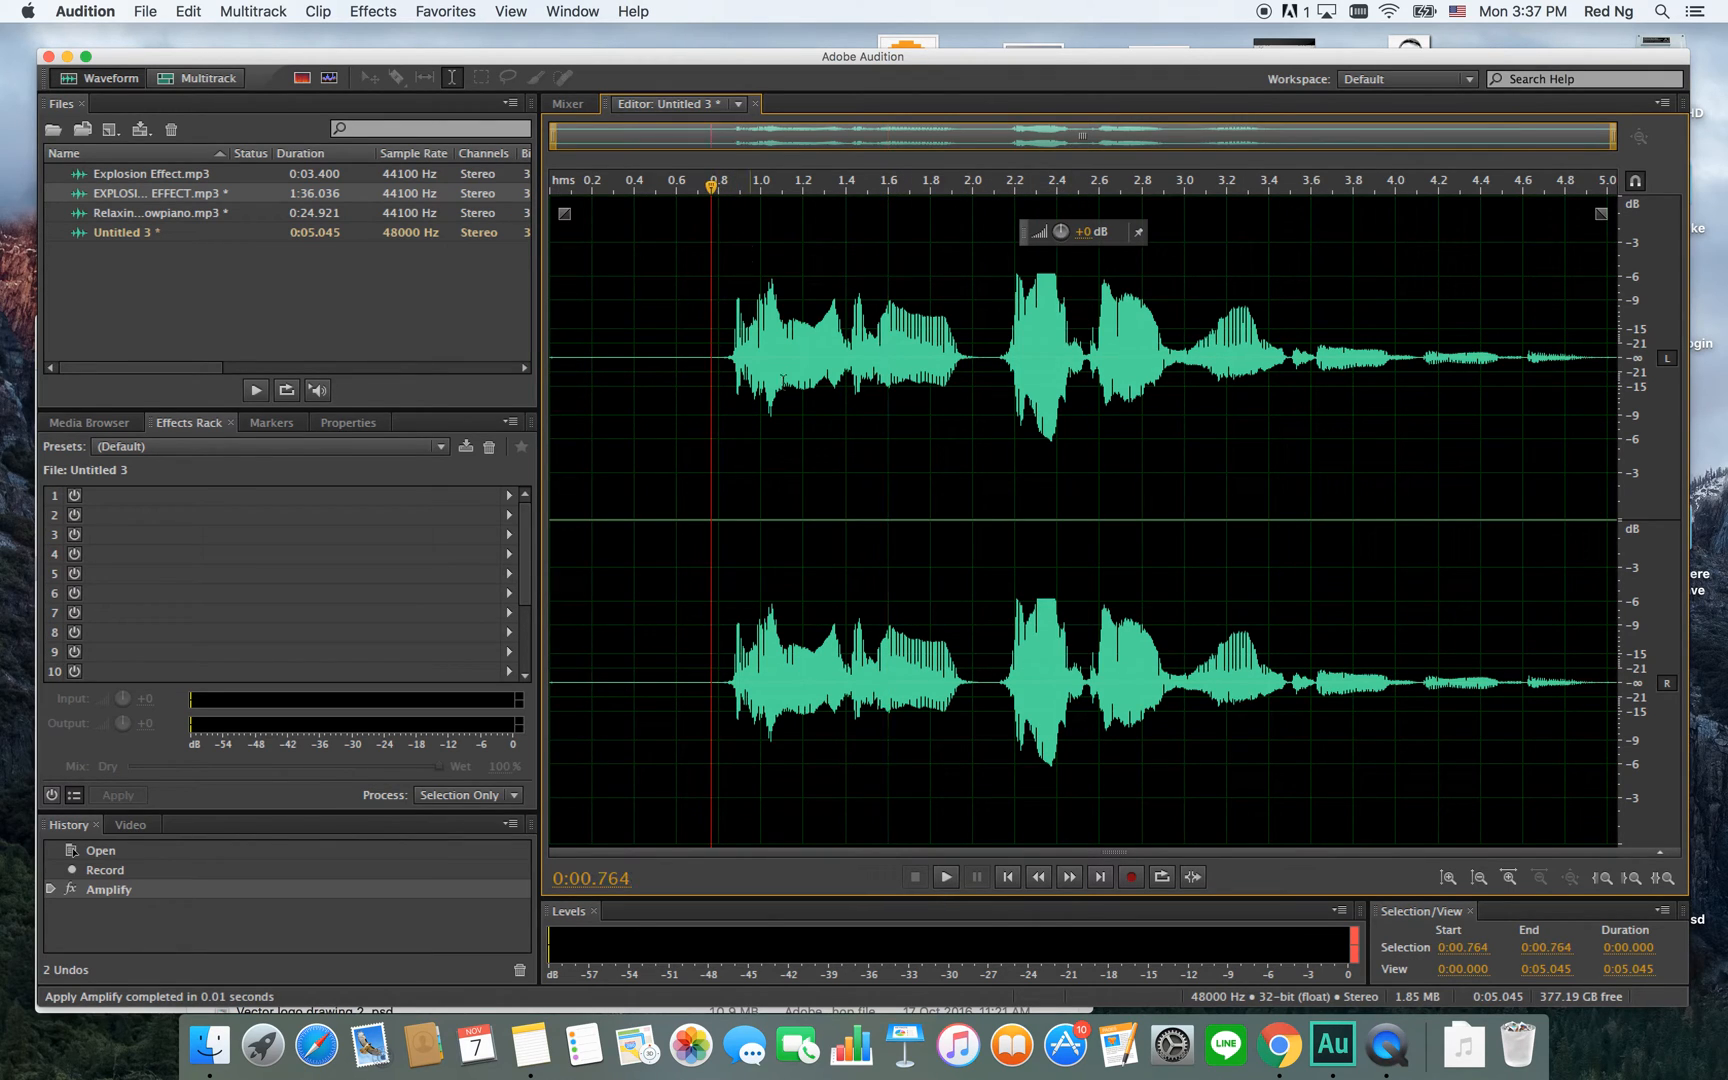
click(946, 877)
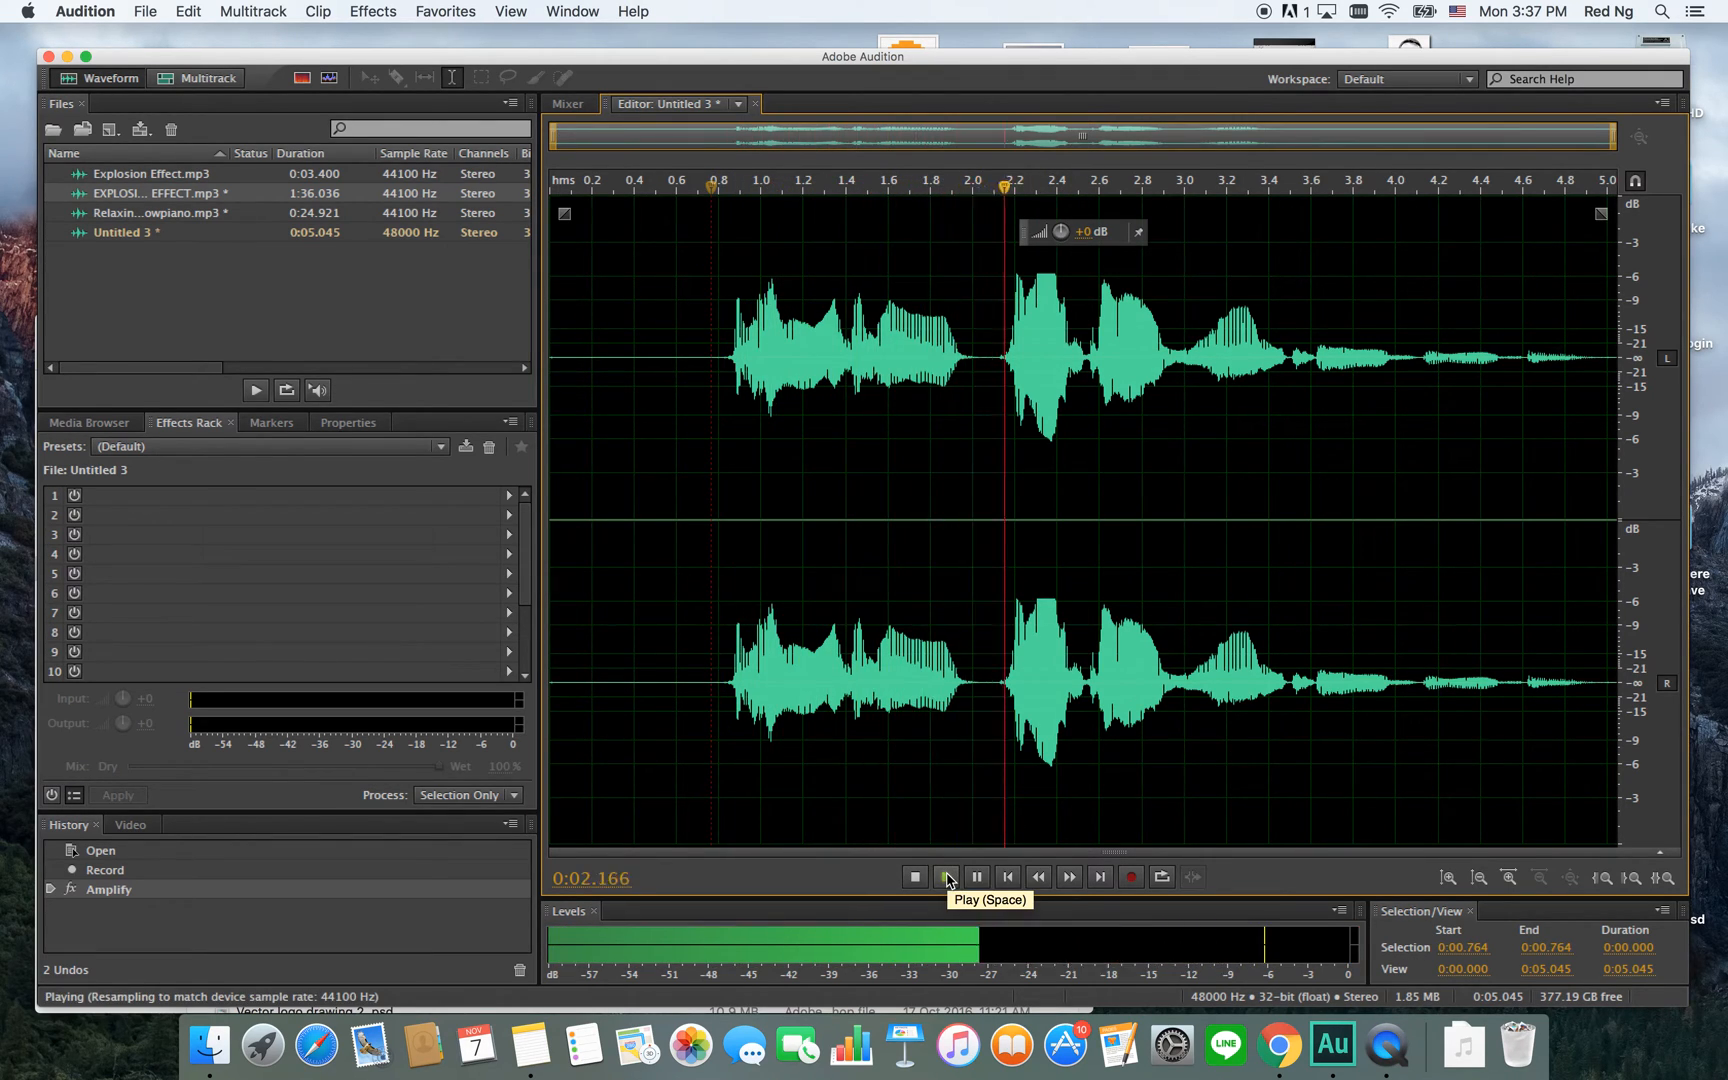
click(916, 877)
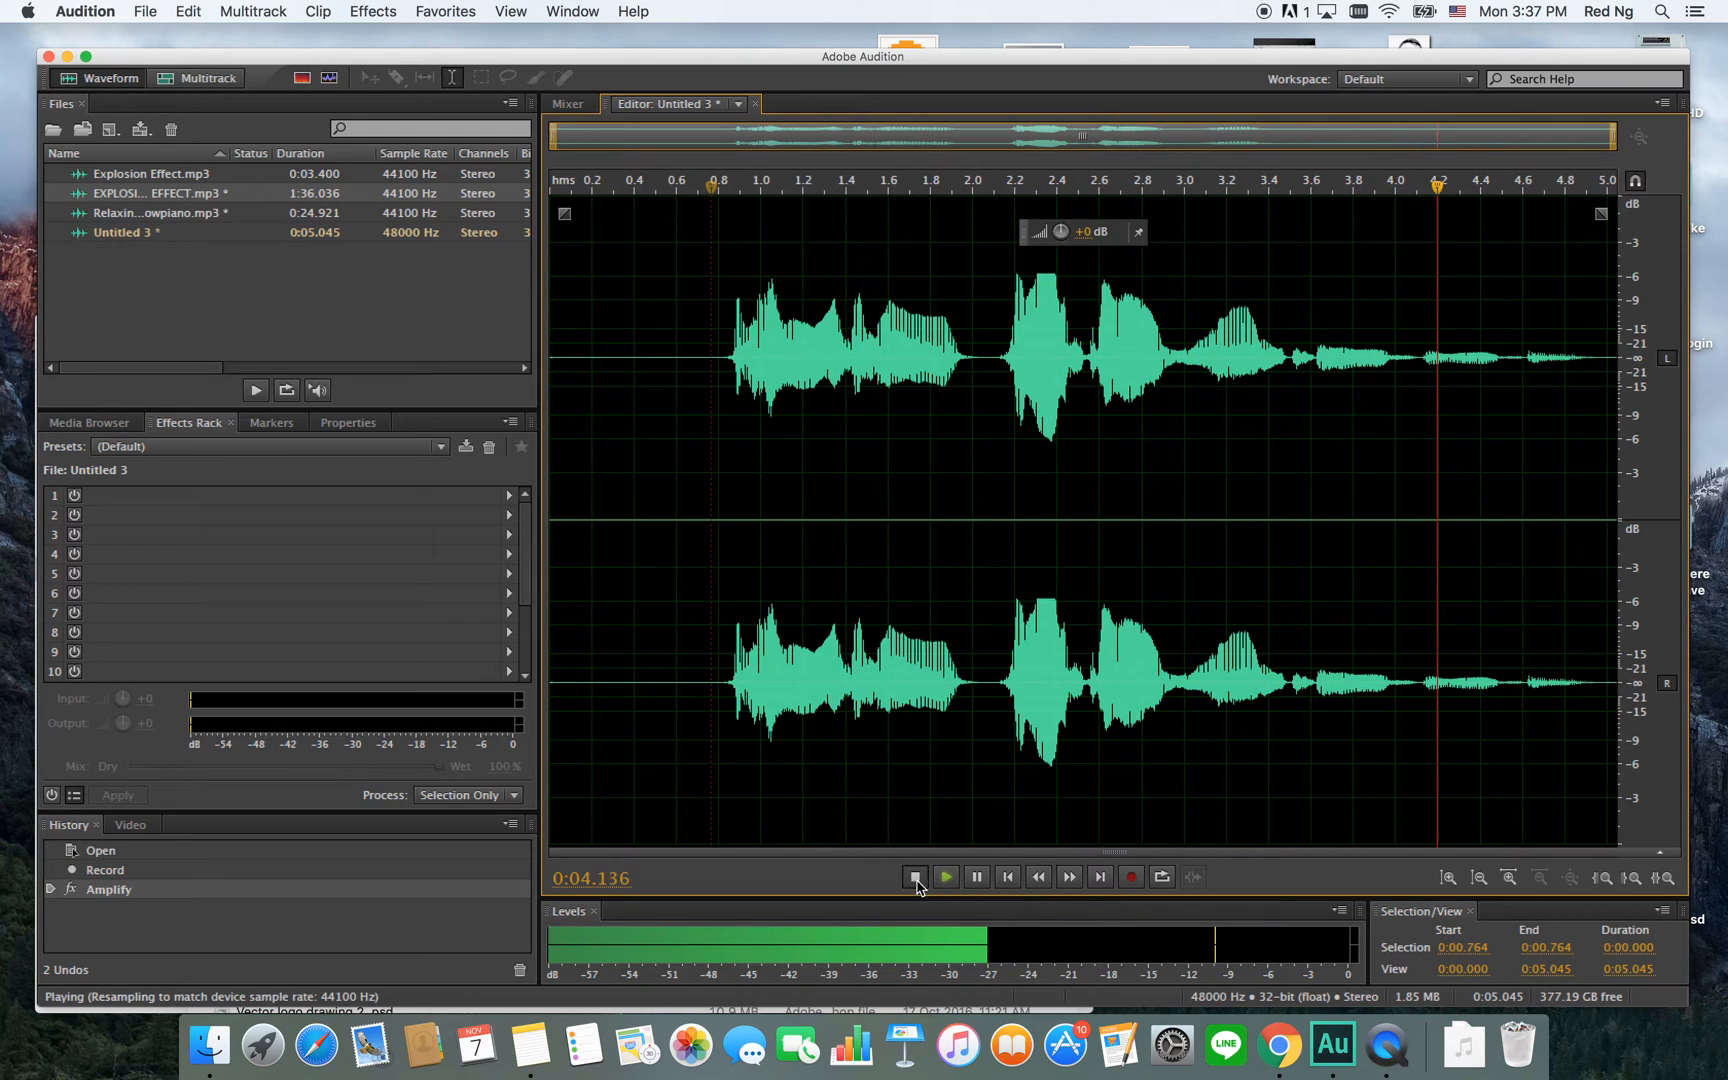
Lower the volume of the section from 0:02.106 to 0:02.529 further and clear the selection.
drag(995, 450, 1084, 450)
drag(1023, 231, 1019, 231)
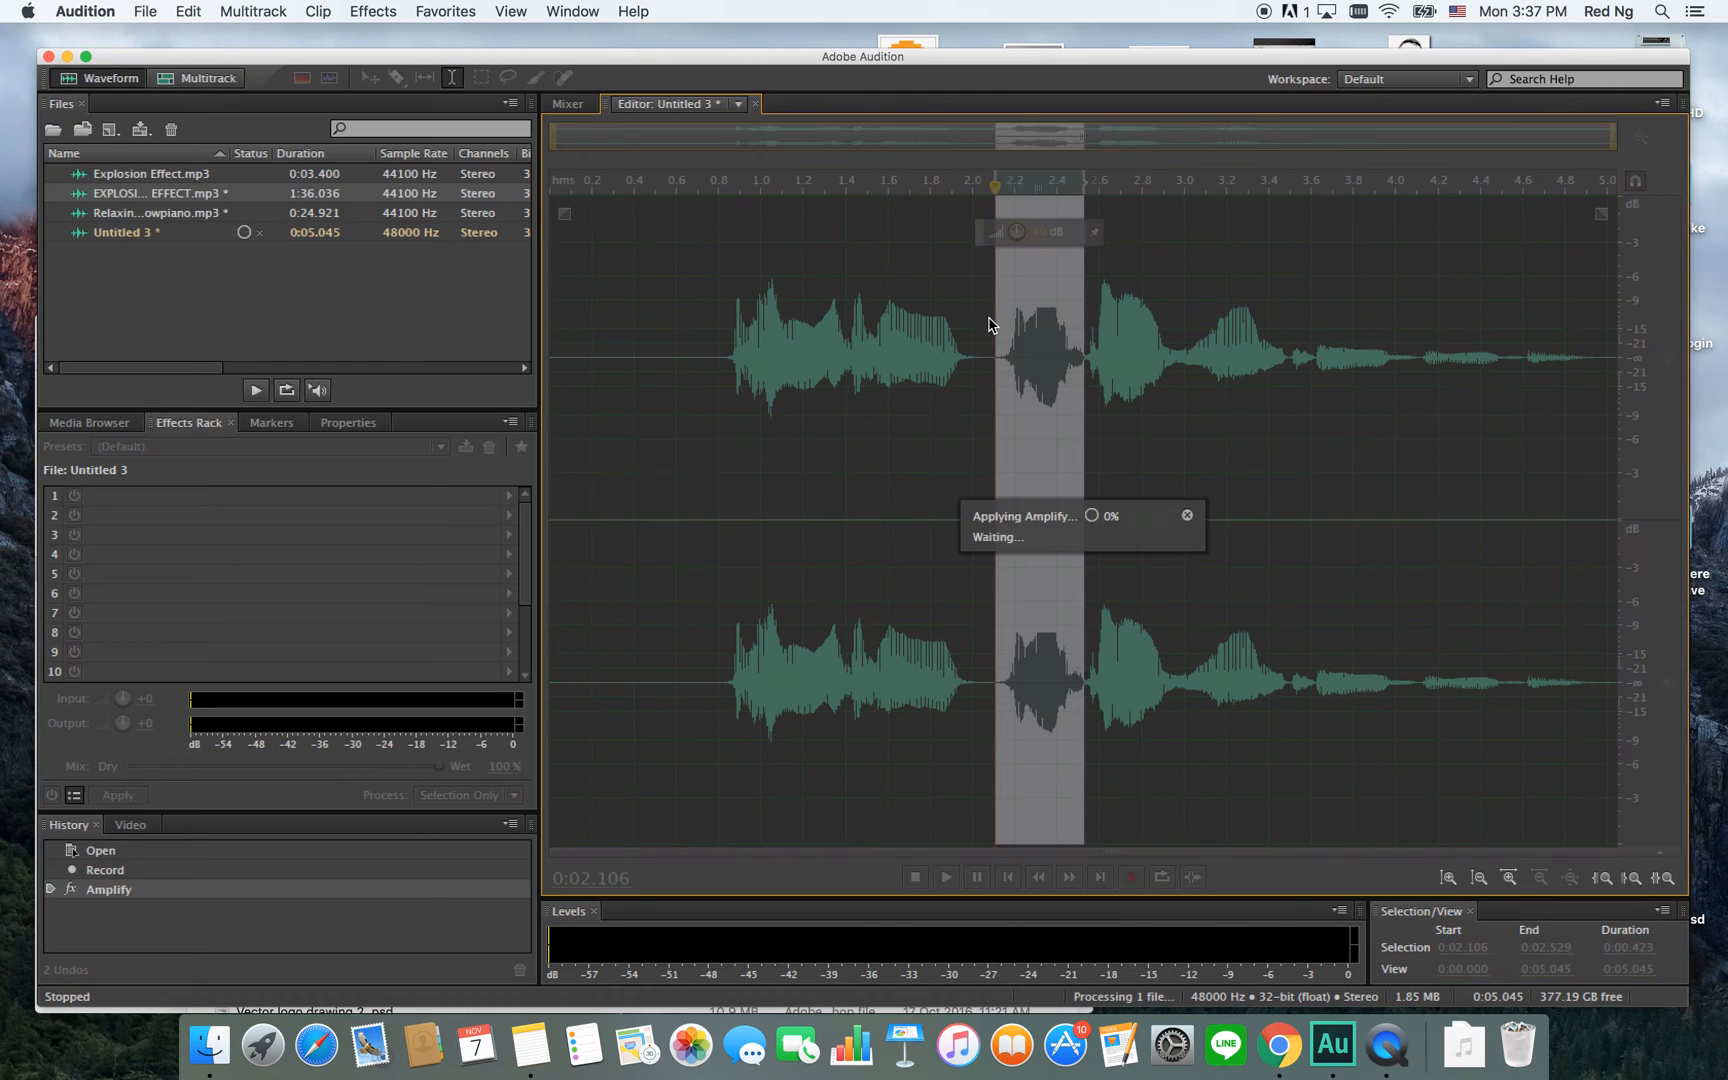
click(936, 270)
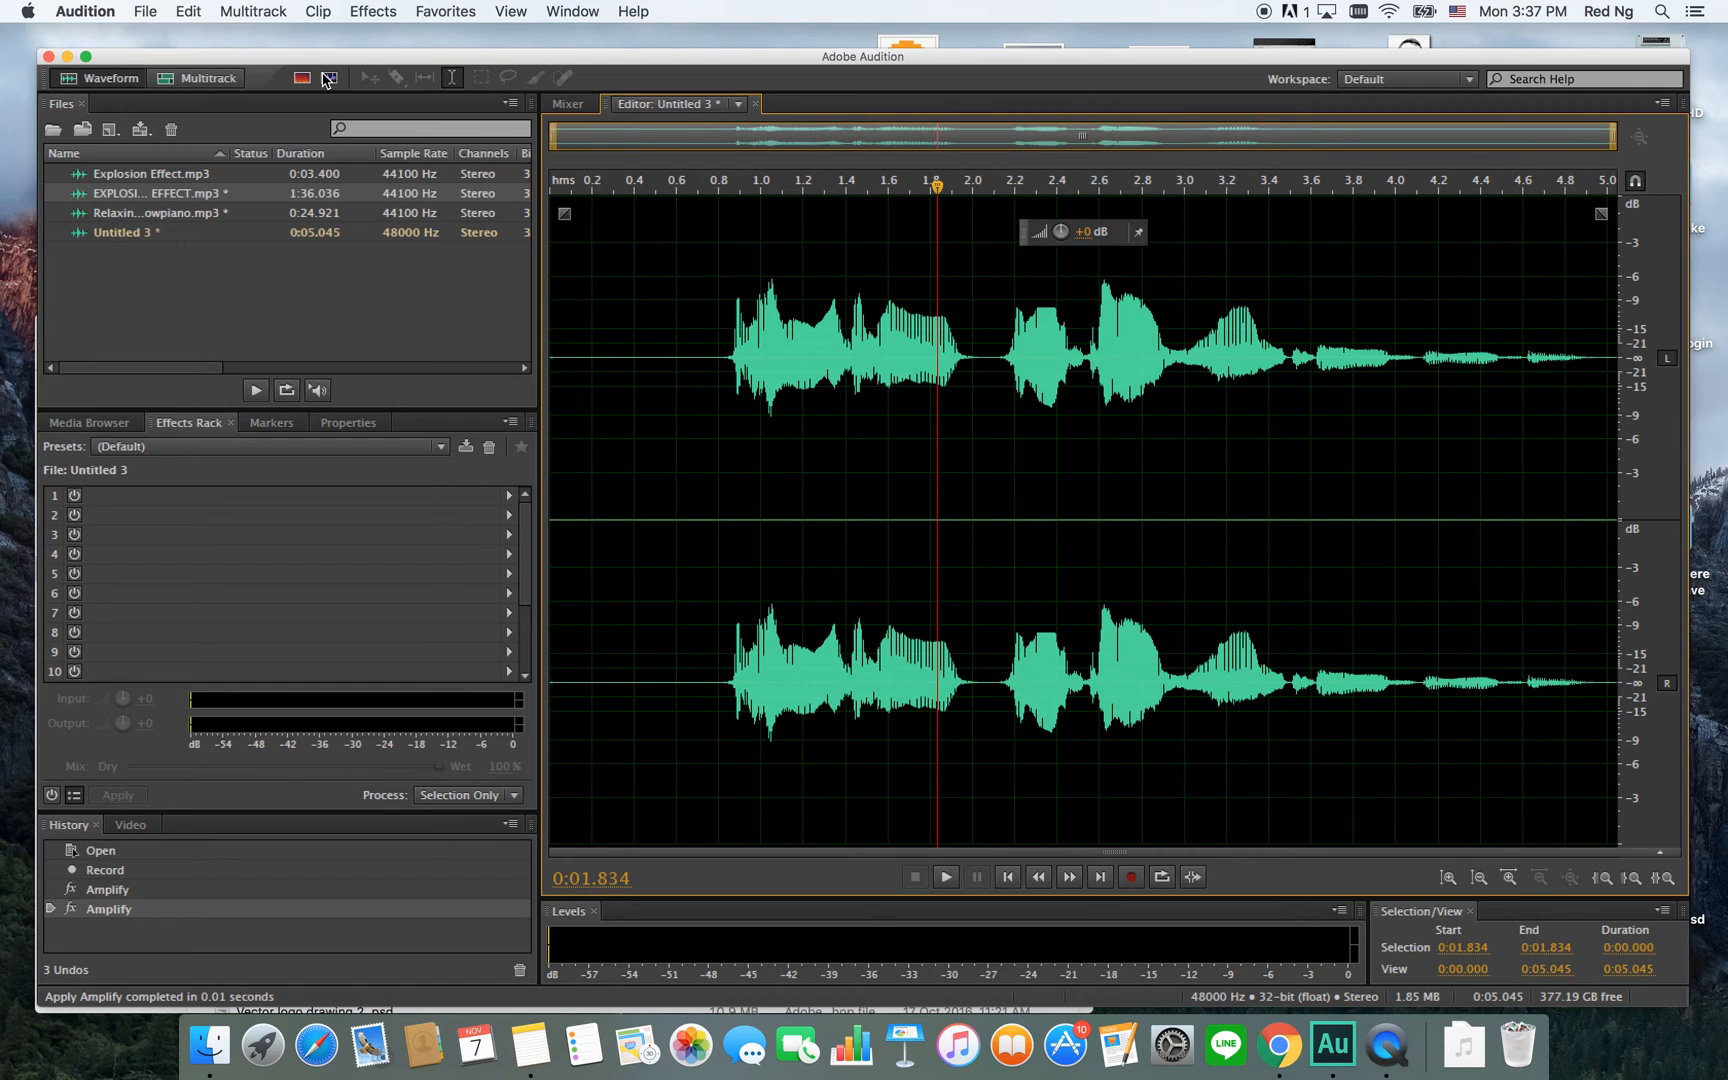
Highlight the silent lead-in up to 0:00.800 and the silent tail from 0:04.935 in turn, and clear the selection.
click(157, 12)
click(716, 362)
click(719, 358)
drag(719, 358, 512, 360)
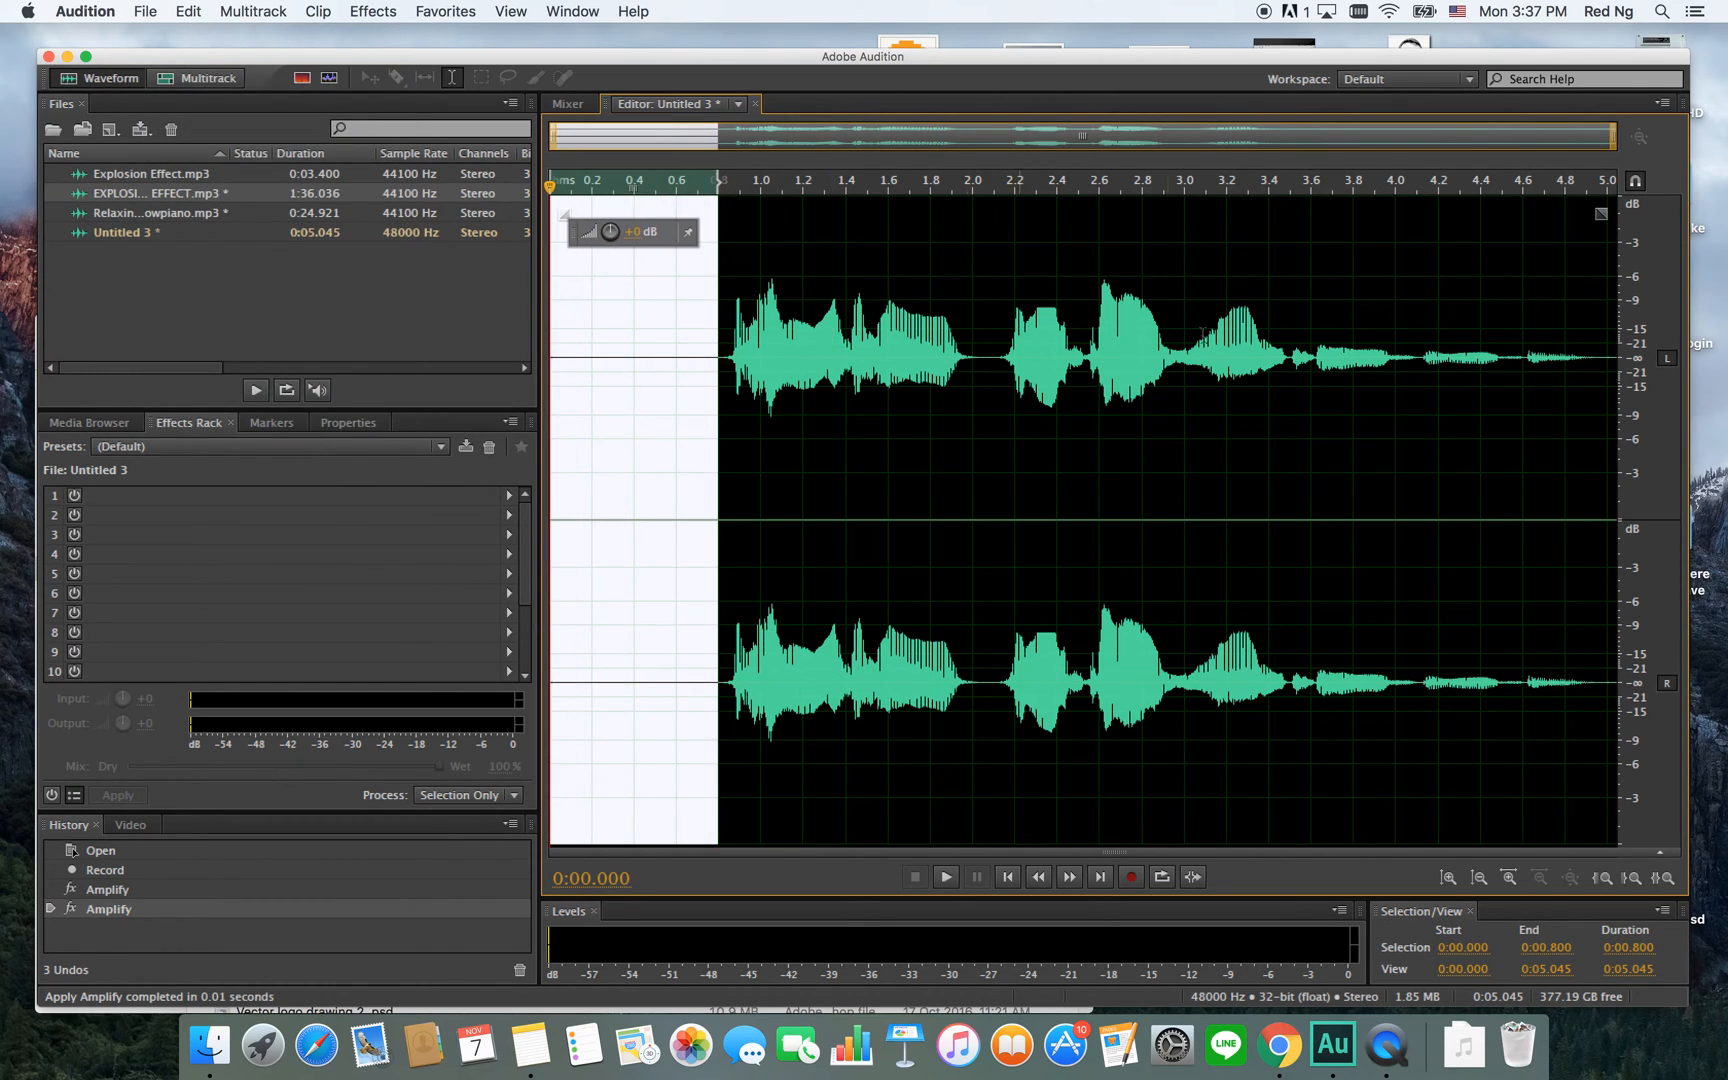
drag(1592, 360, 1628, 362)
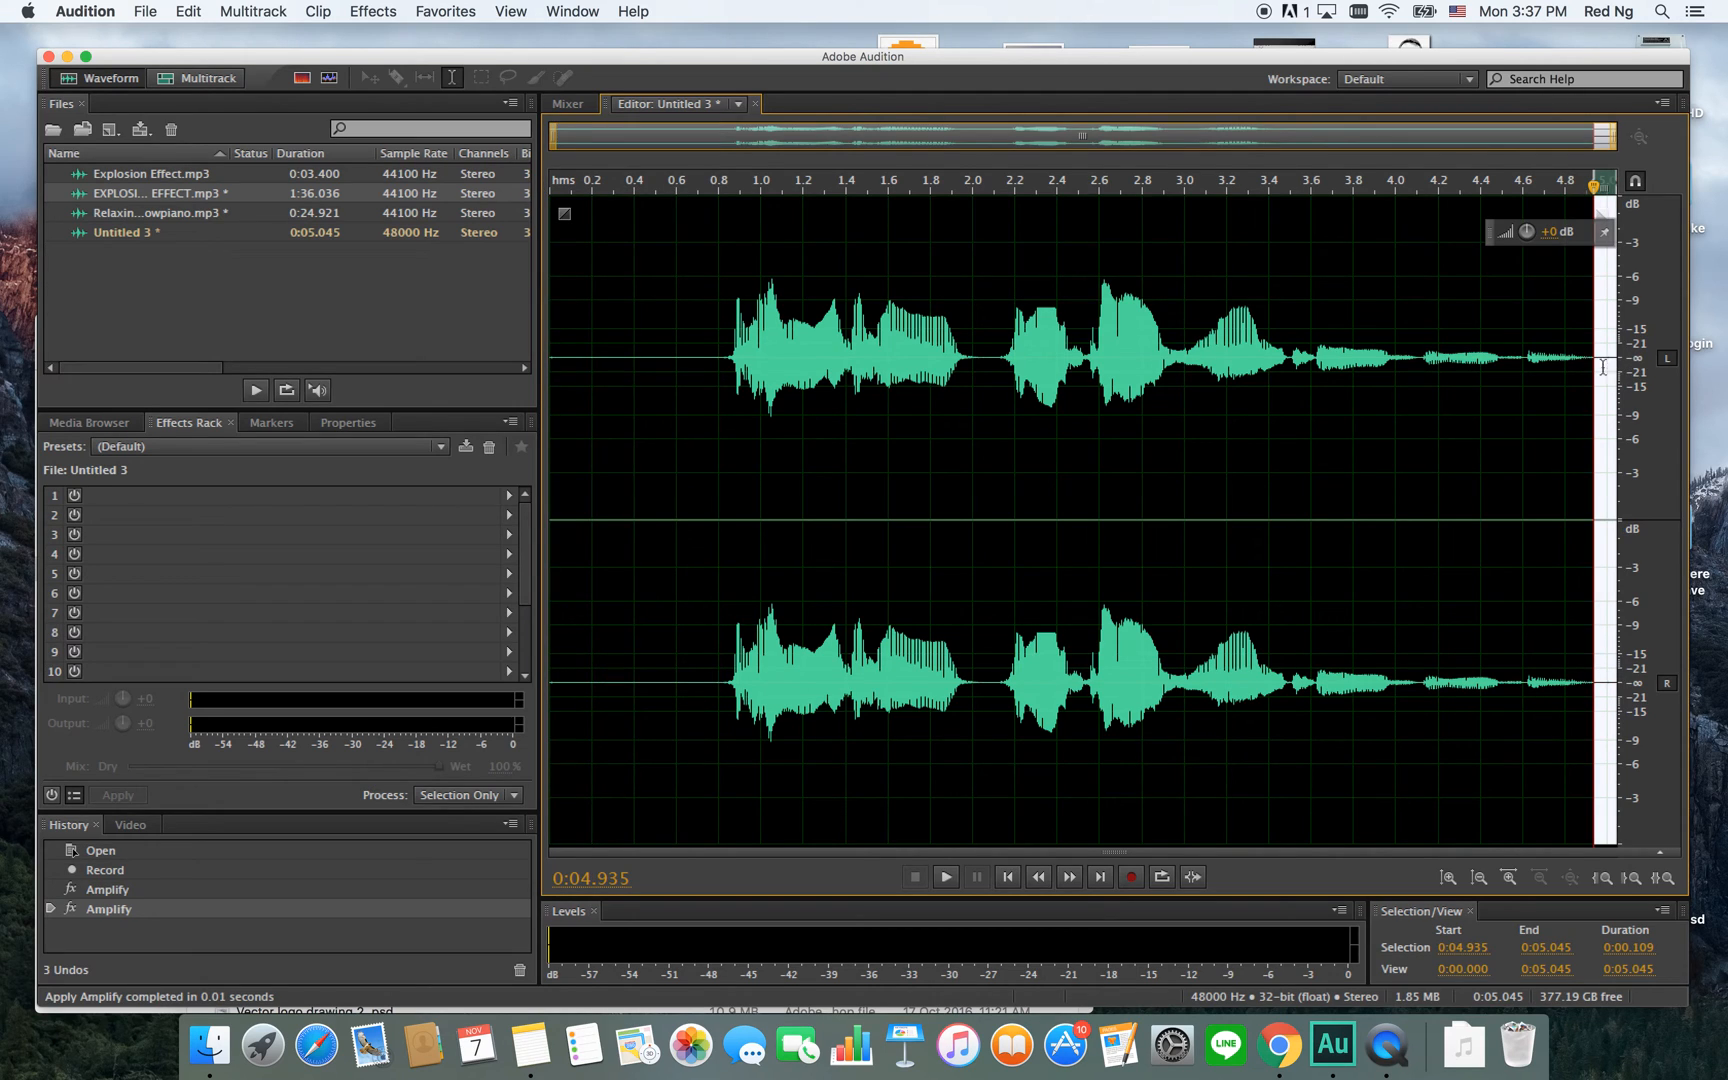
drag(721, 362, 520, 360)
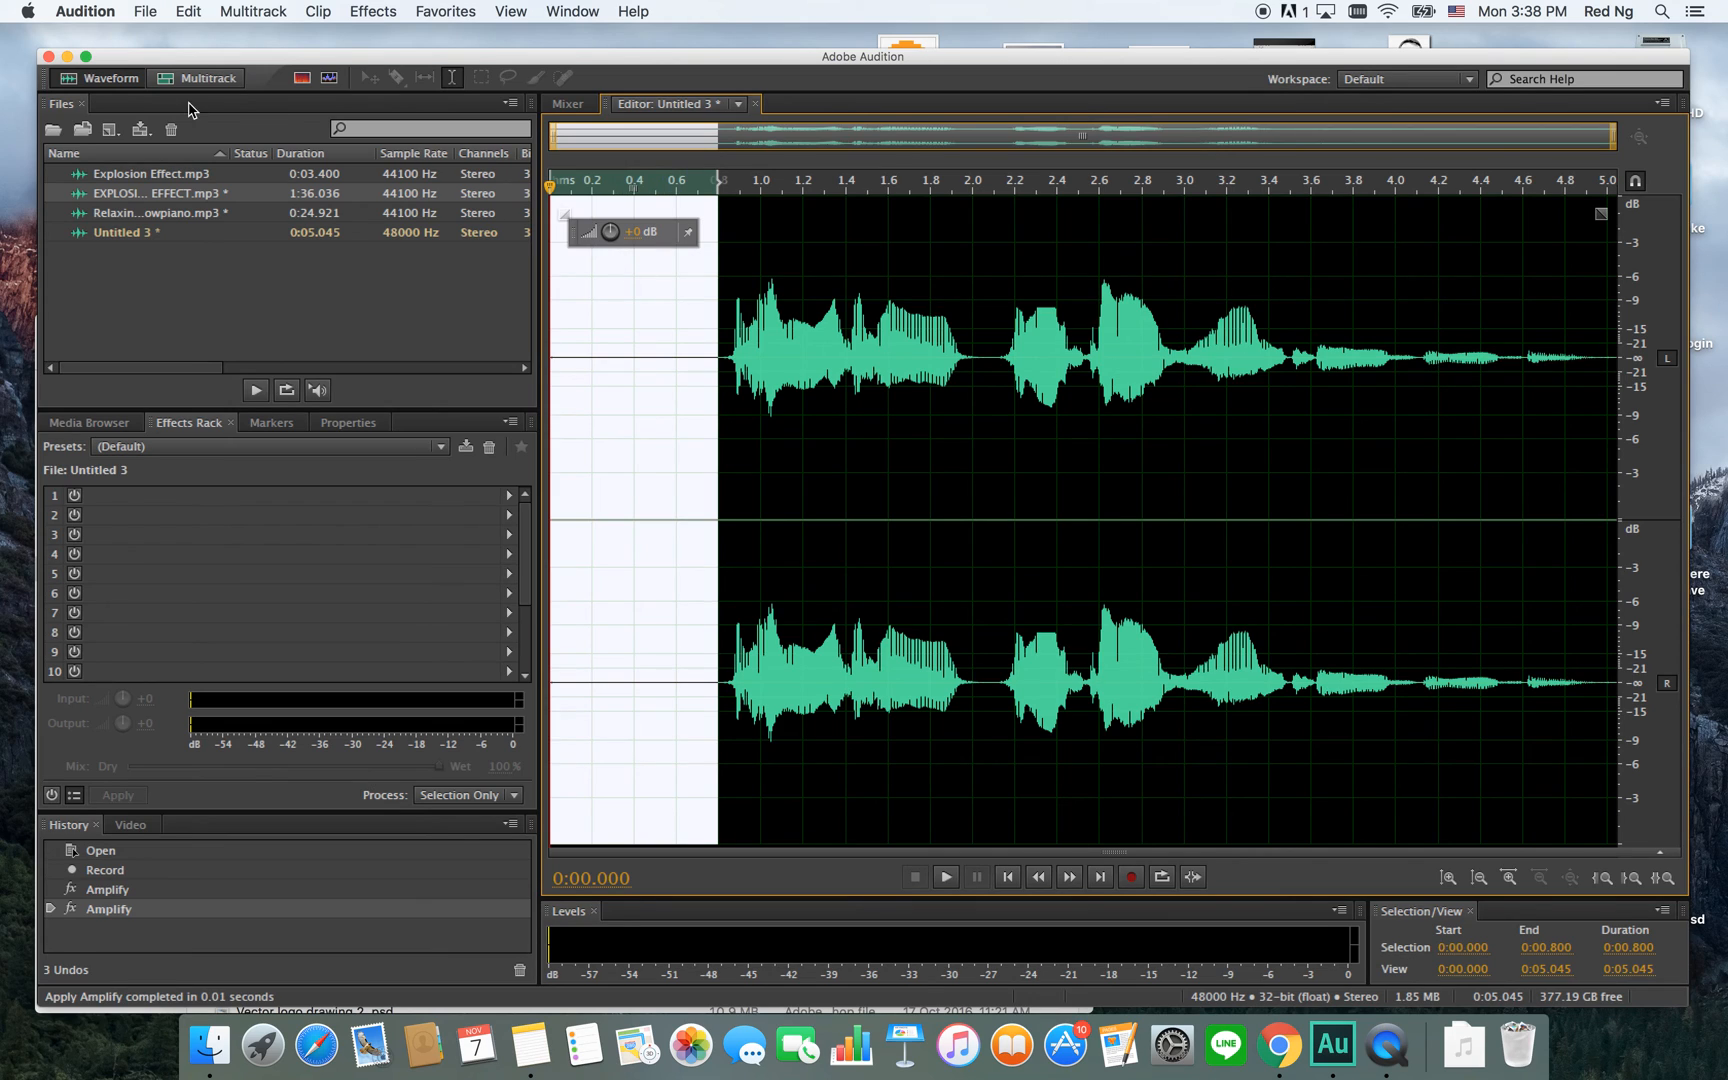
click(898, 355)
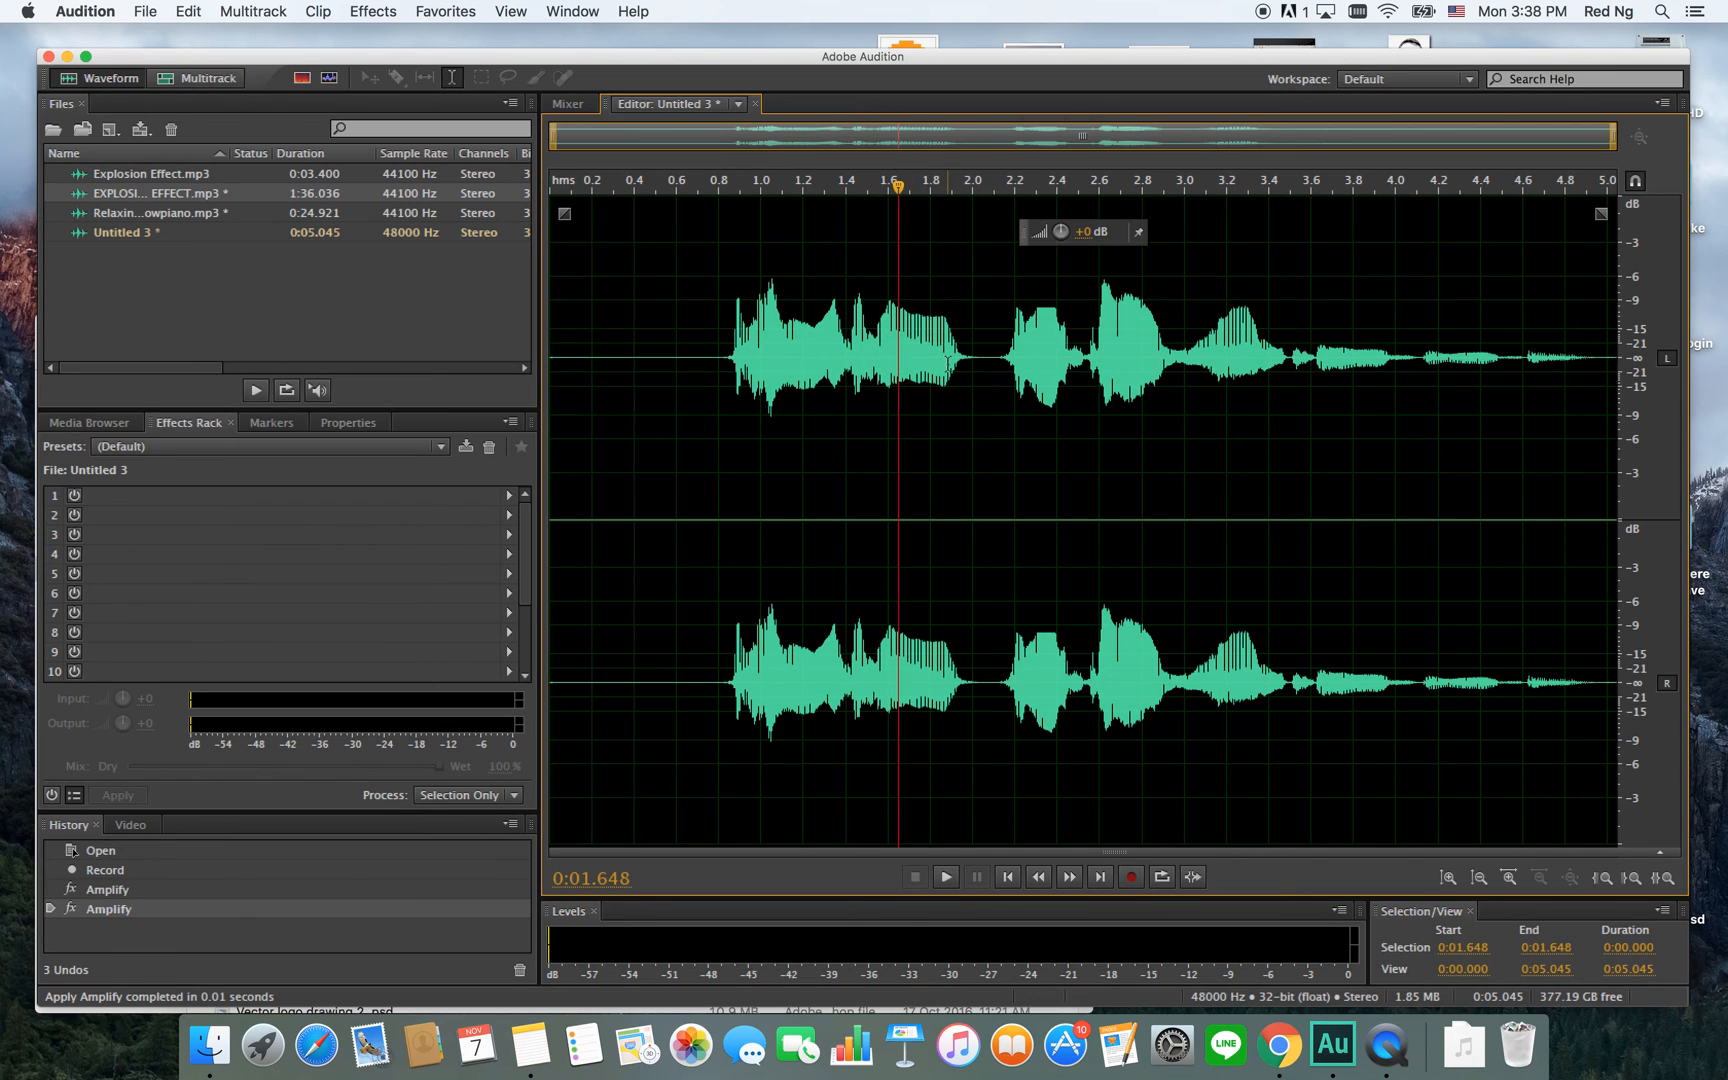